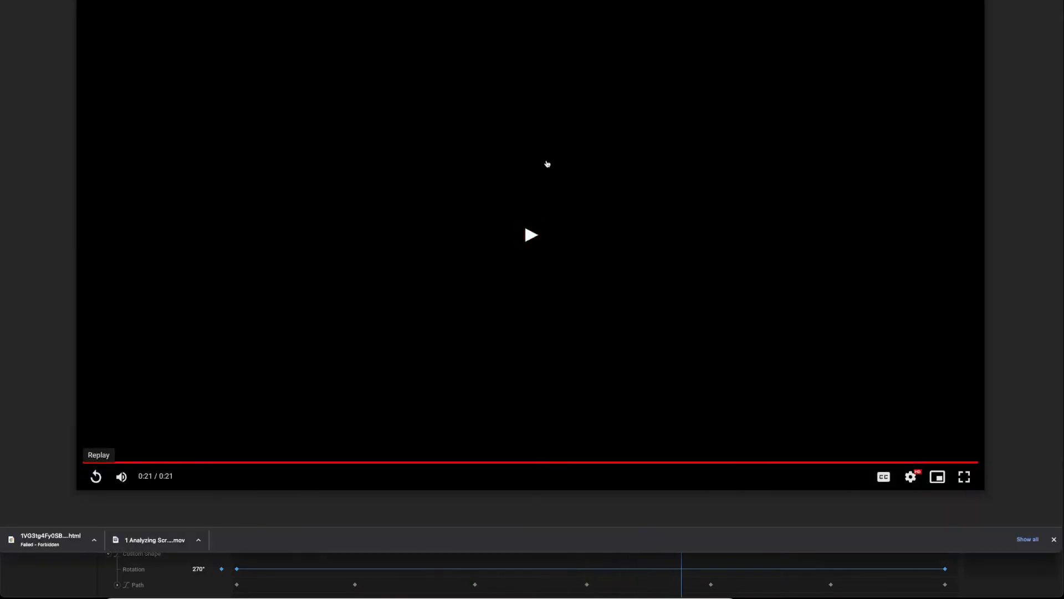
Play the reference video of the "Analyzing dream" phone animation, pause it, and switch to the Rive editor.
click(530, 235)
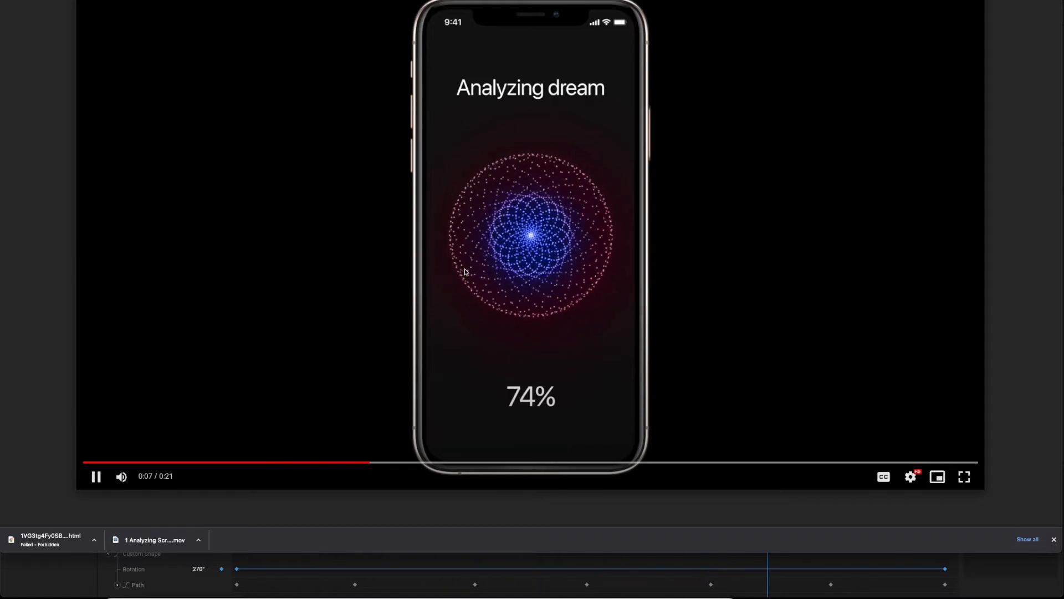
click(96, 477)
click(80, 577)
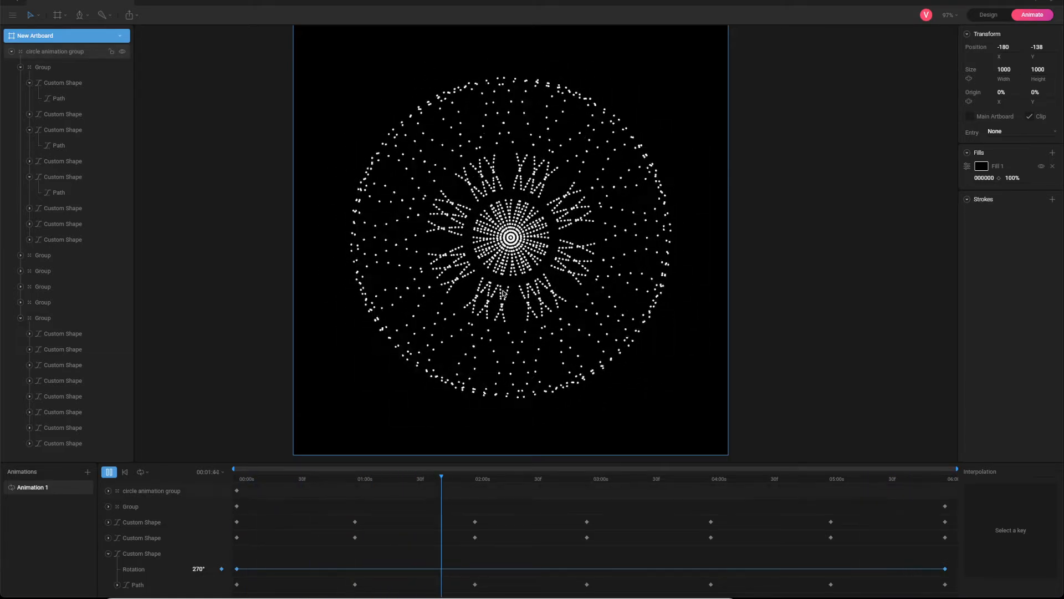
Stop the running circle animation, show an empty area of the canvas, and switch to Design mode.
scroll(498, 283, down, 4)
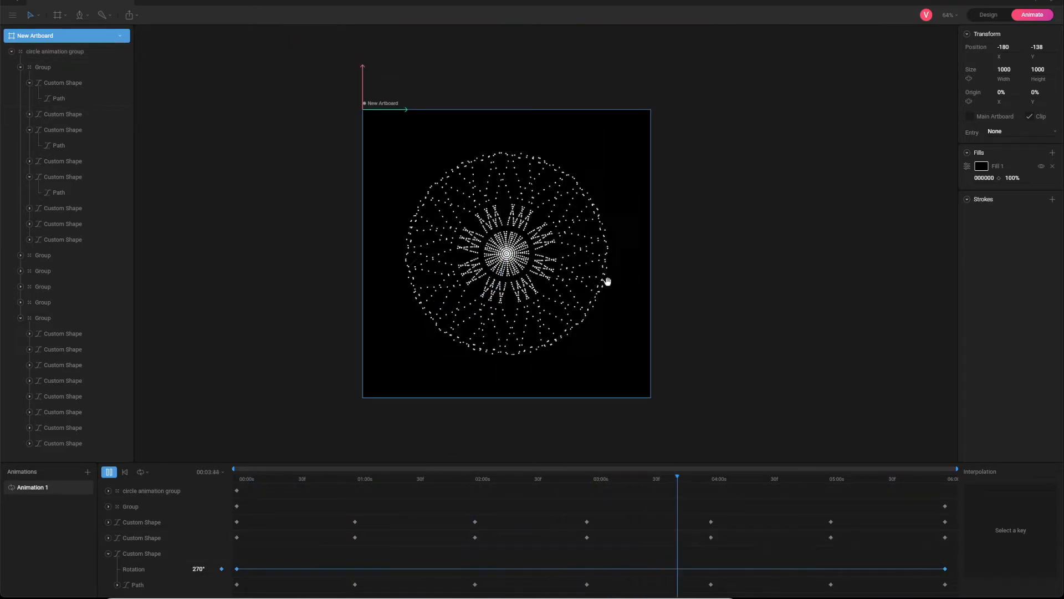
drag(606, 281, 1, 232)
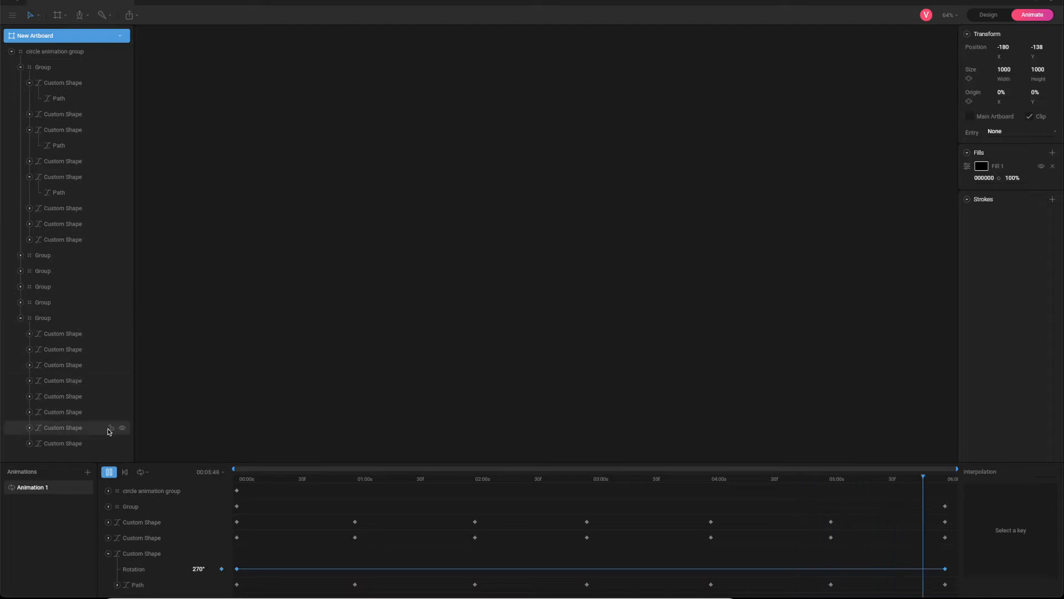
click(109, 471)
click(988, 14)
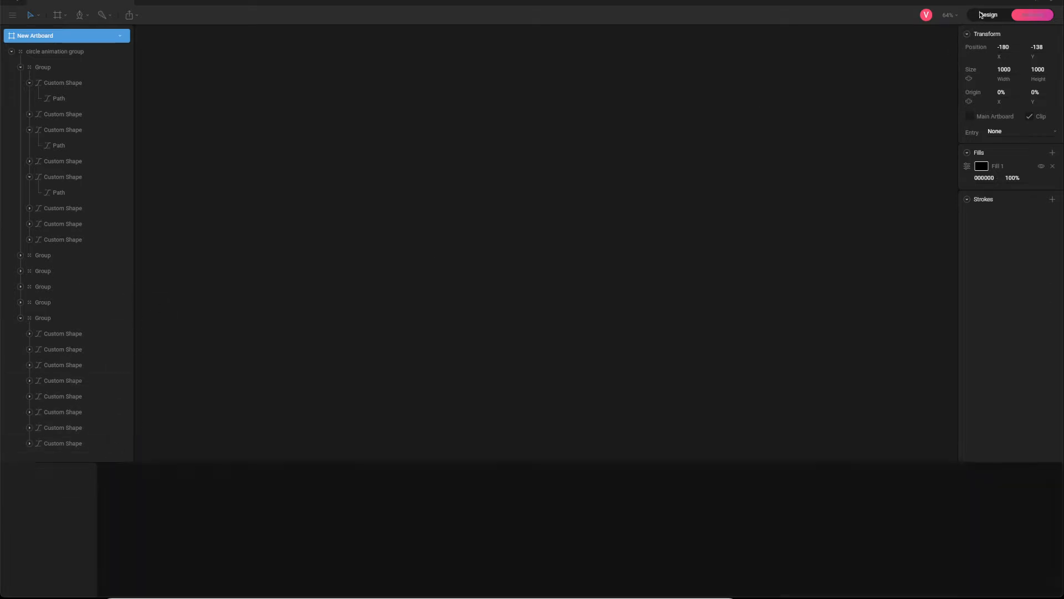
Create a new artboard on the empty canvas and set its size to 1000 by 1000.
click(58, 15)
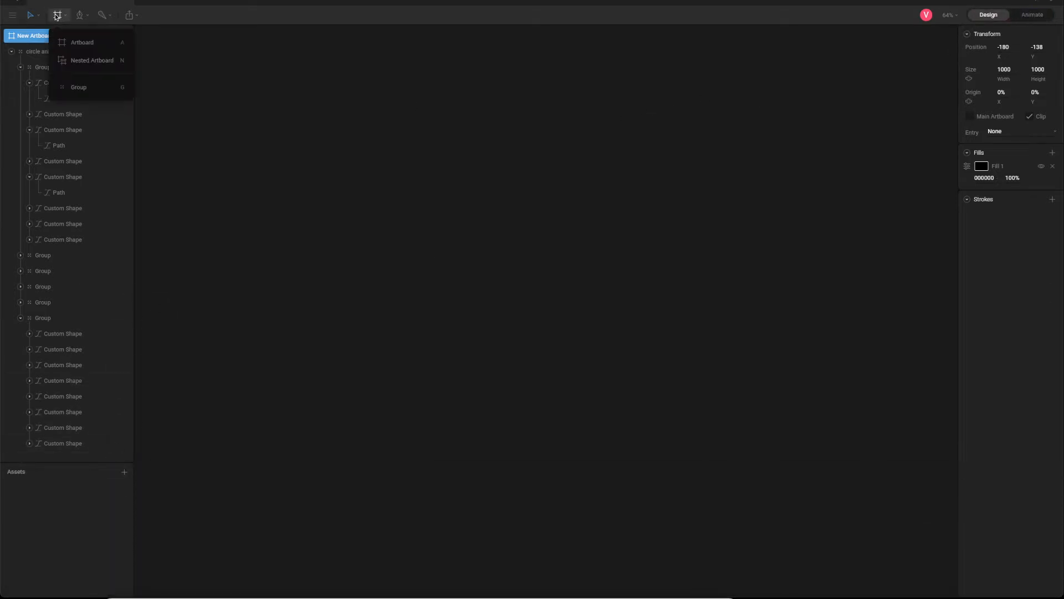
click(78, 41)
drag(331, 82, 589, 286)
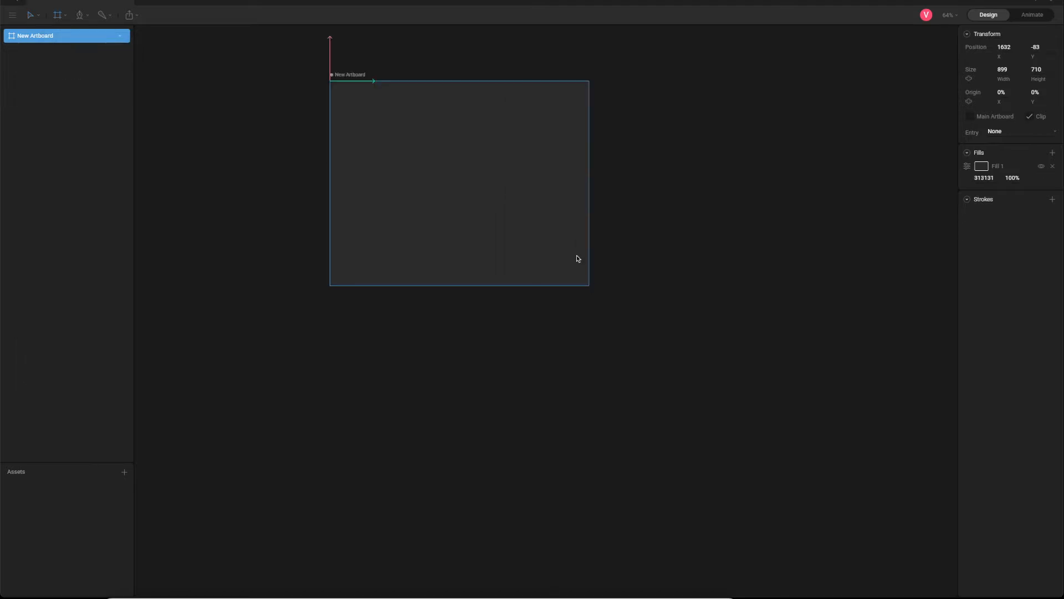
click(1006, 76)
text(1)
key(Tab)
text(1)
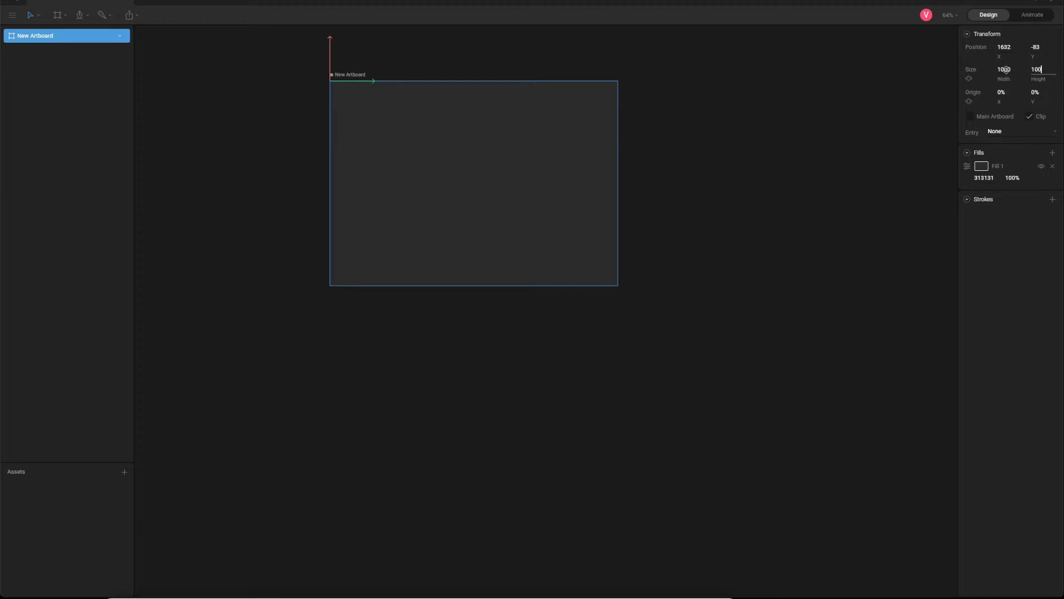
key(Return)
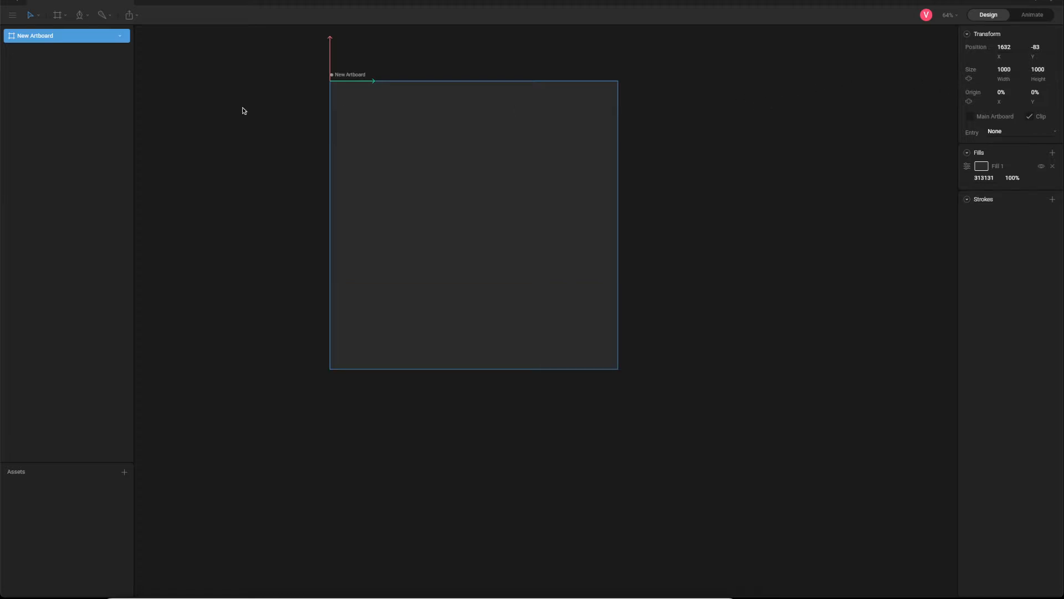
Draw an open three-point path with the Pen tool in the artboard's upper left area and remove its fill.
click(80, 15)
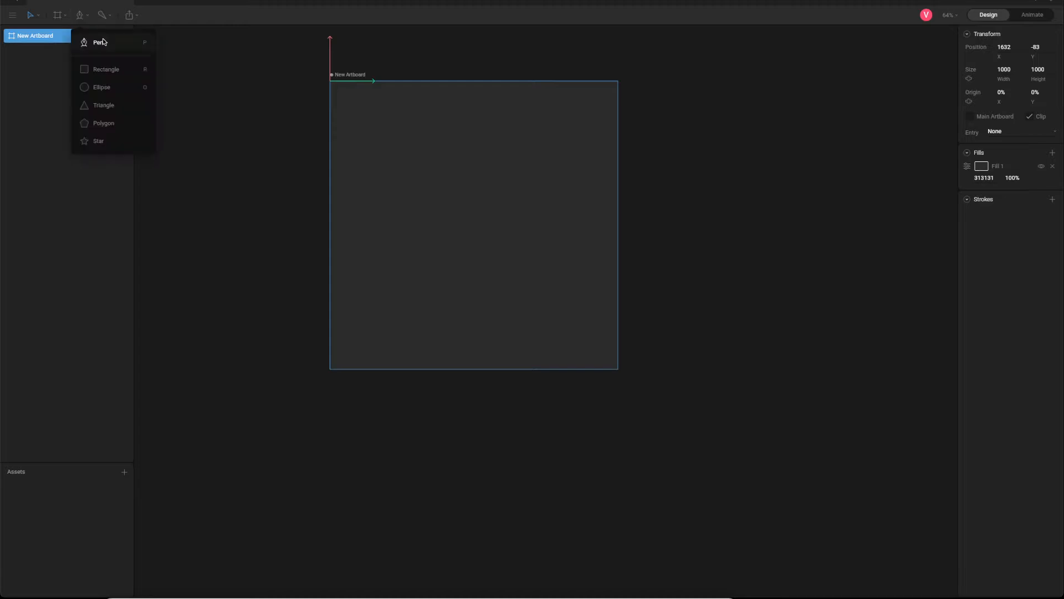
click(100, 42)
click(466, 202)
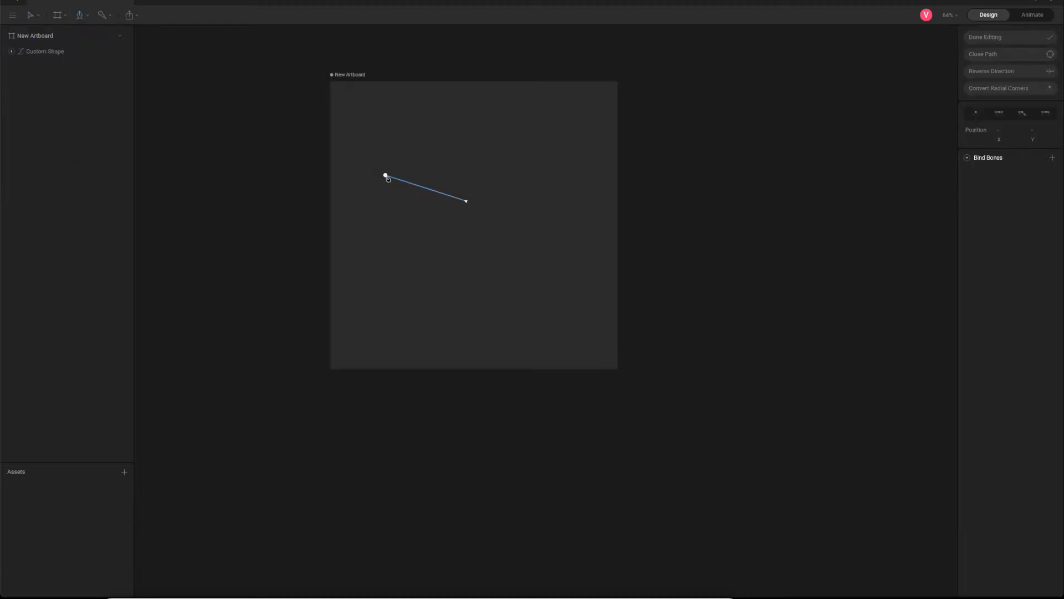
click(386, 176)
click(336, 196)
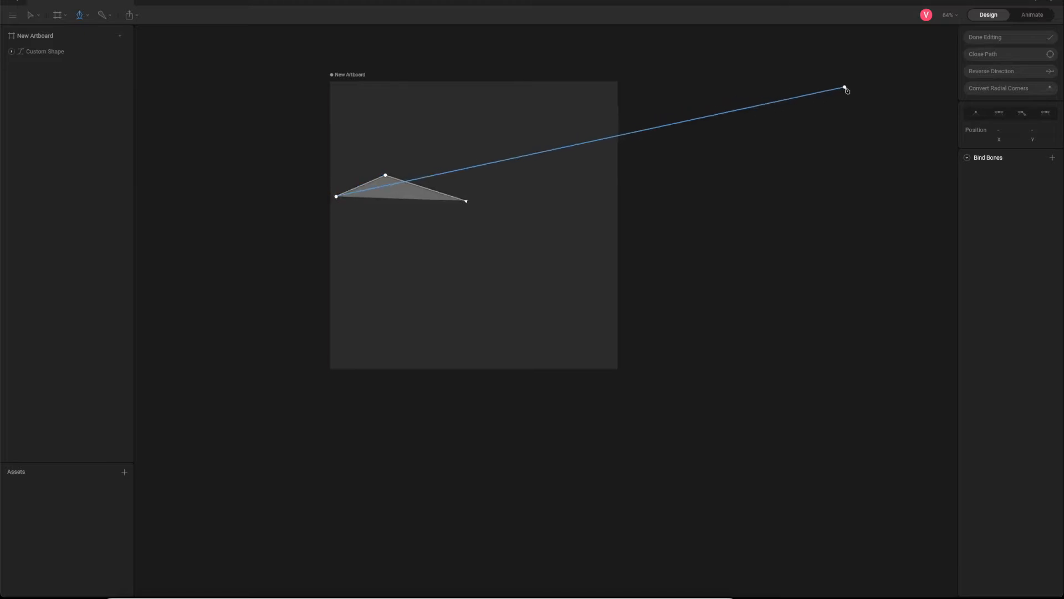
click(995, 37)
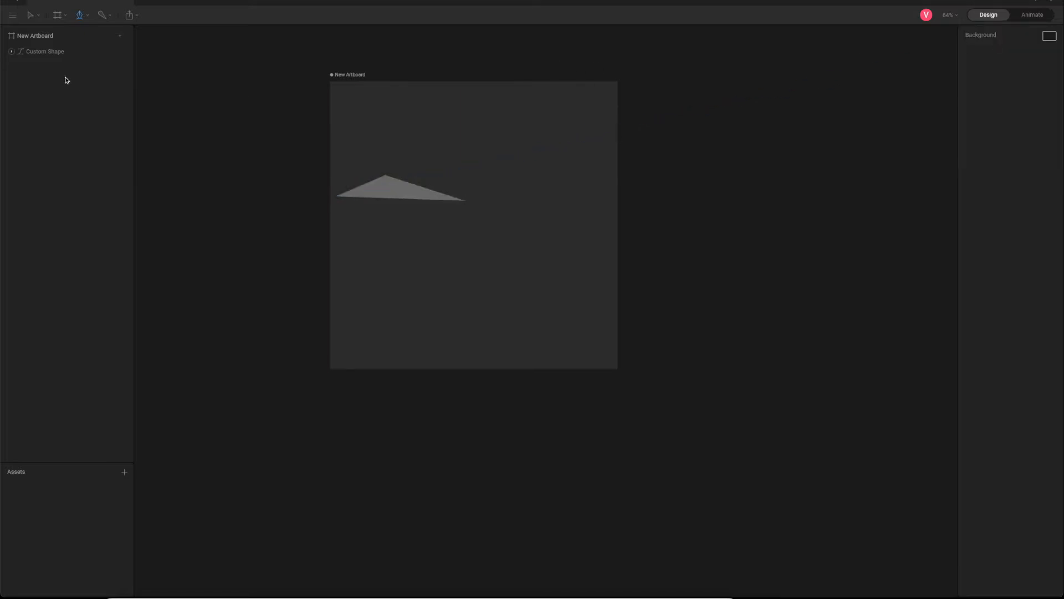
click(62, 51)
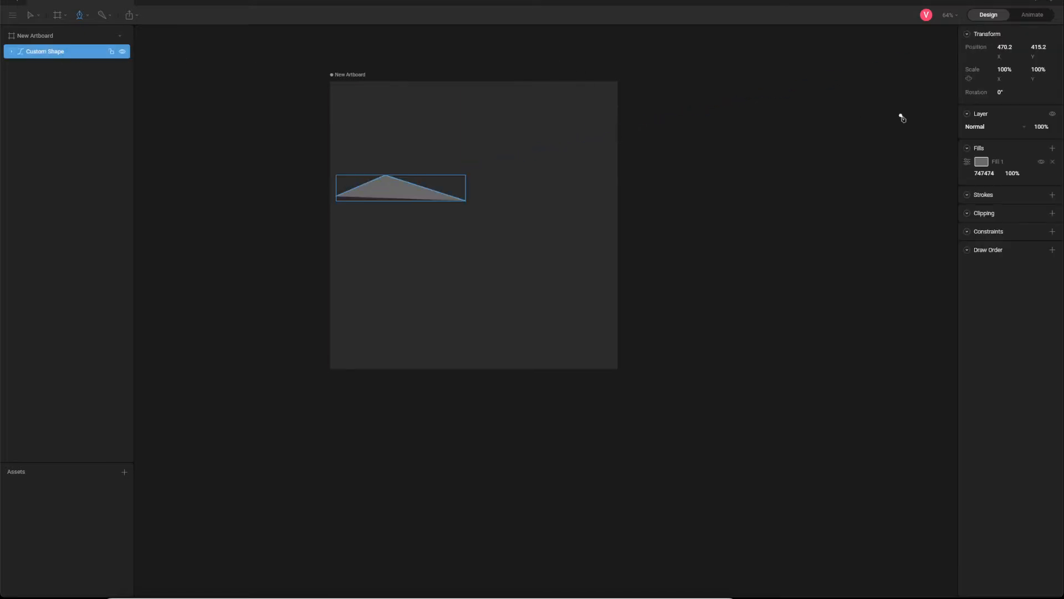
click(1053, 162)
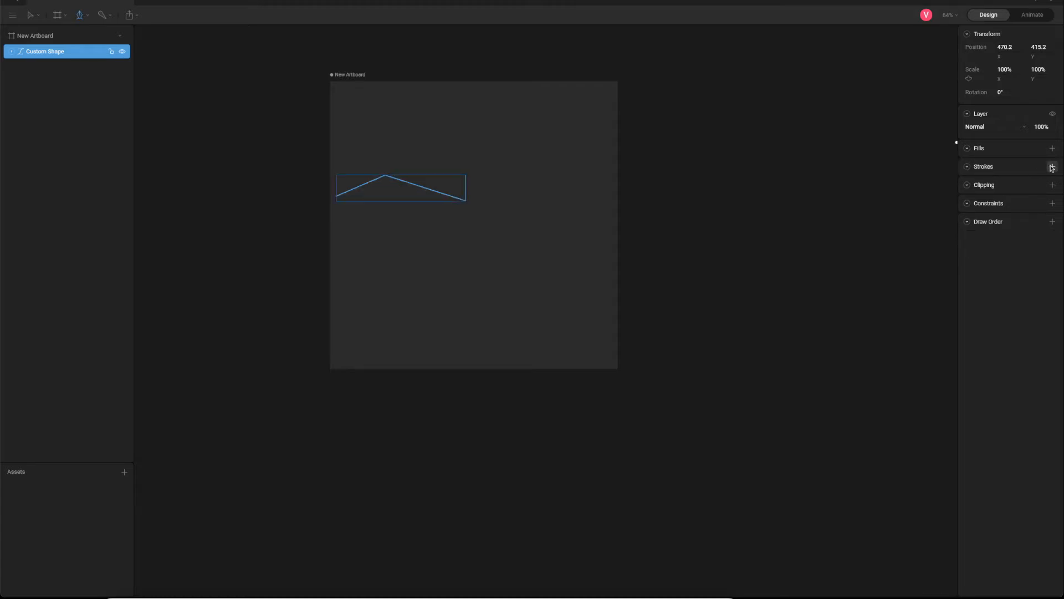
Convert the path's middle vertex to a smooth Bezier point and lengthen its handles to form an arch.
click(10, 53)
click(42, 70)
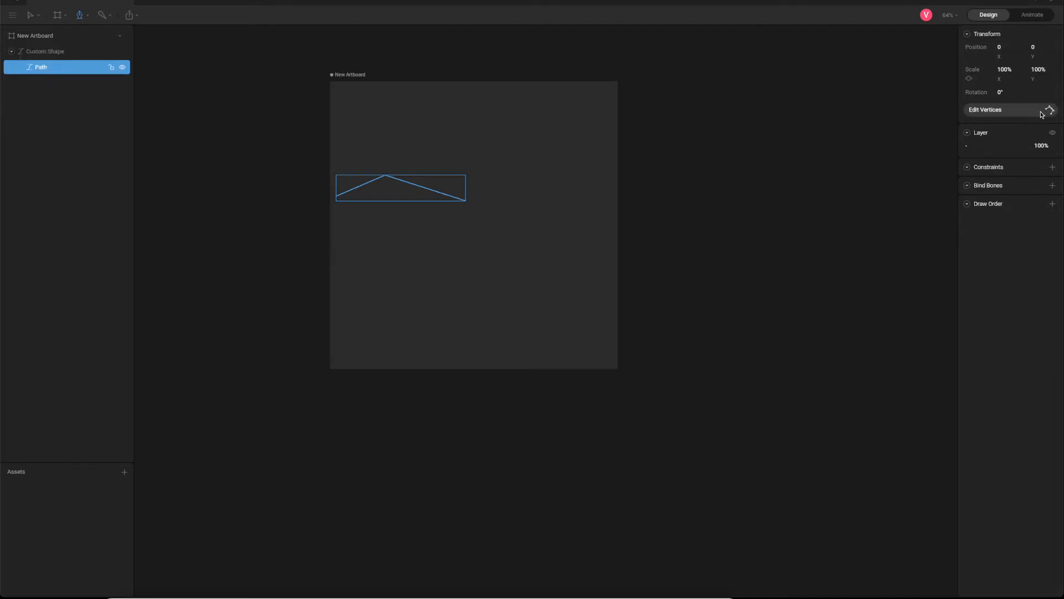
click(1041, 113)
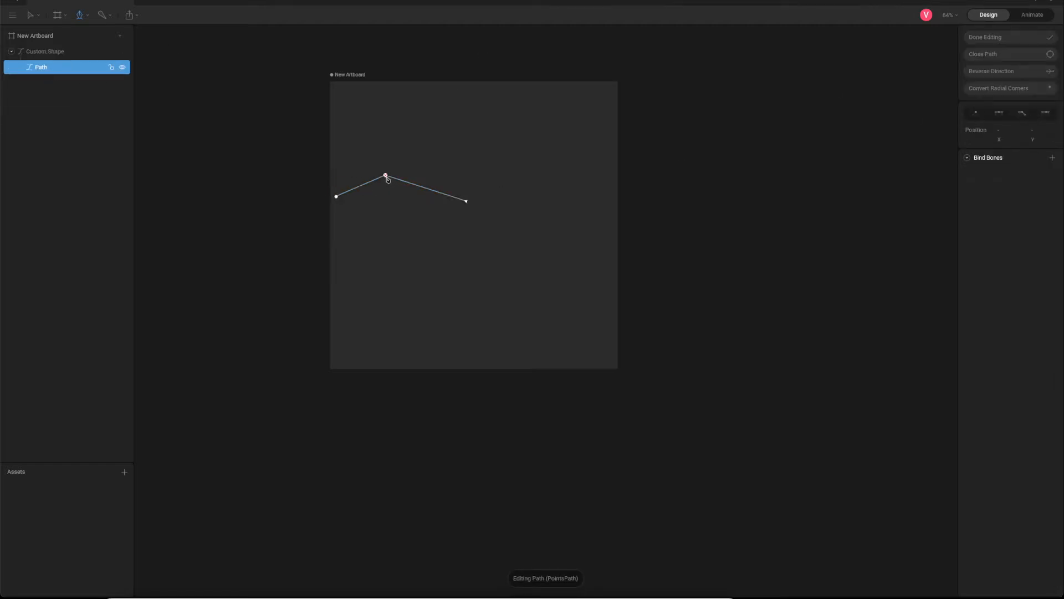
click(386, 176)
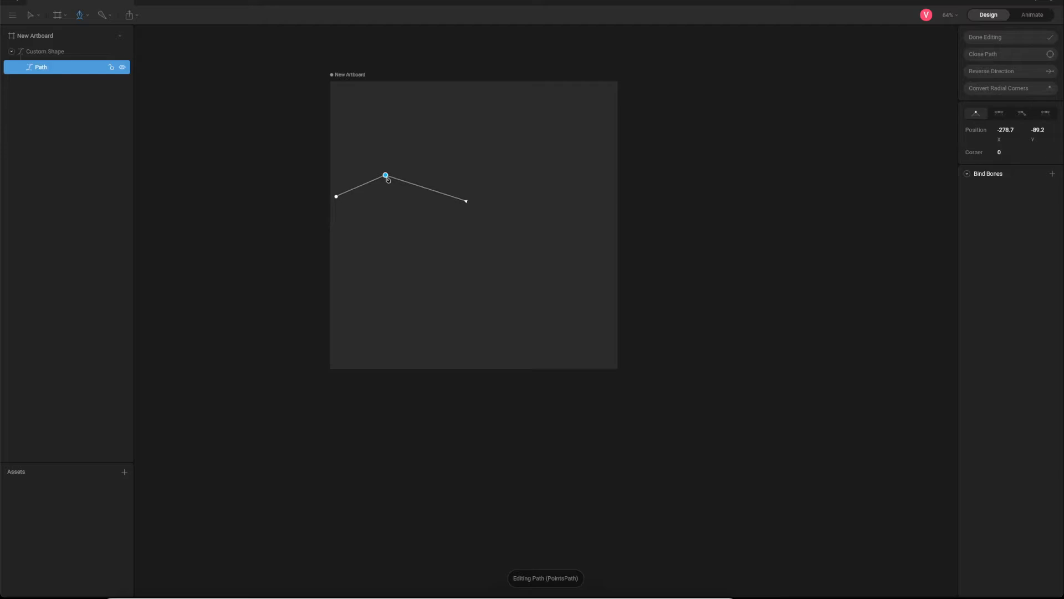
click(999, 114)
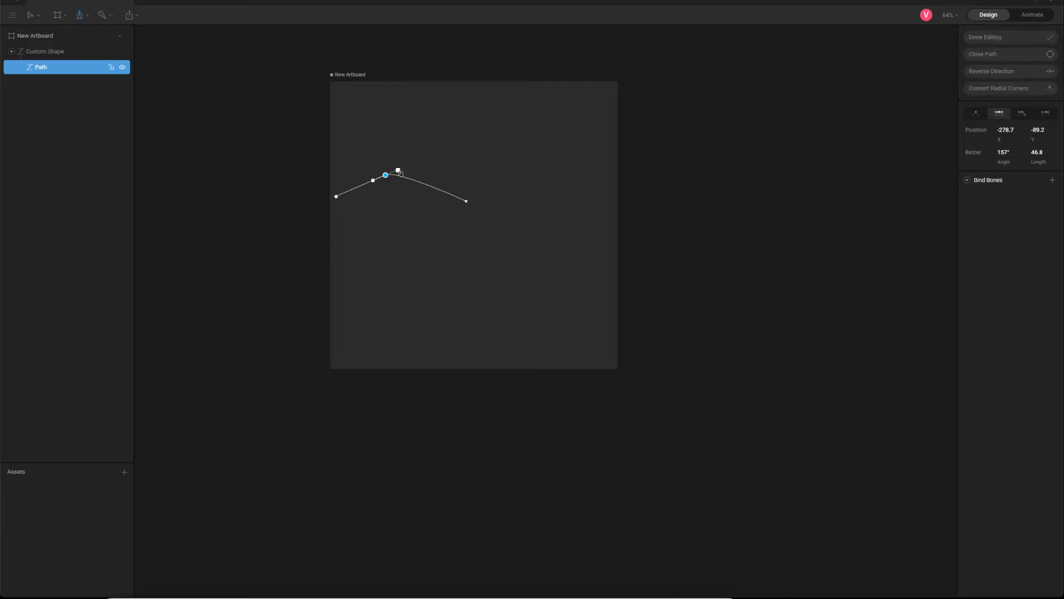
drag(398, 170, 416, 173)
click(1016, 36)
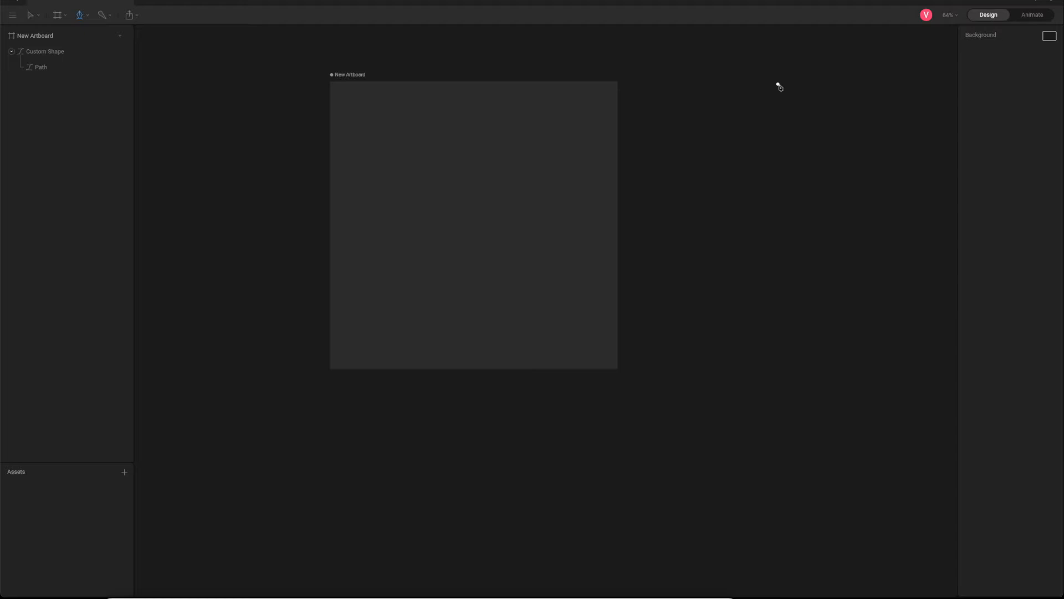
Add a stroke to the arched custom shape and set its thickness to 6.
click(31, 68)
click(33, 56)
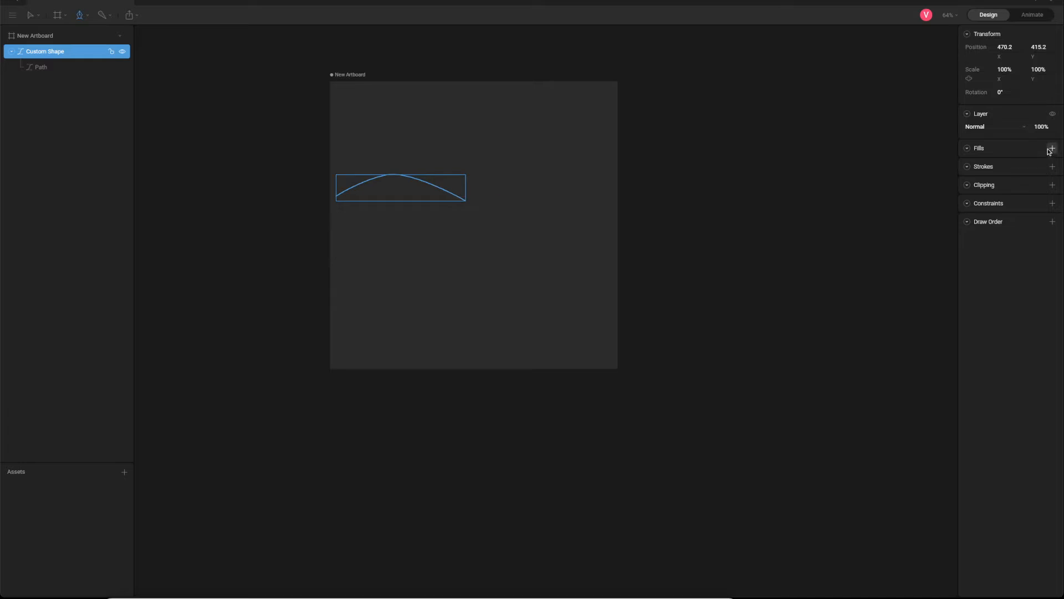
click(1053, 166)
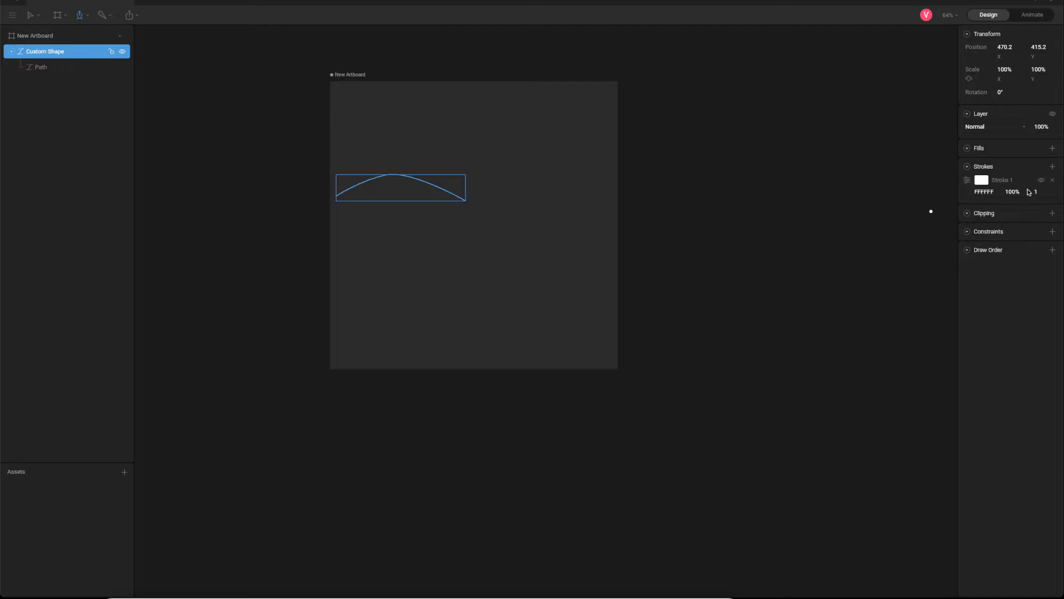
click(967, 180)
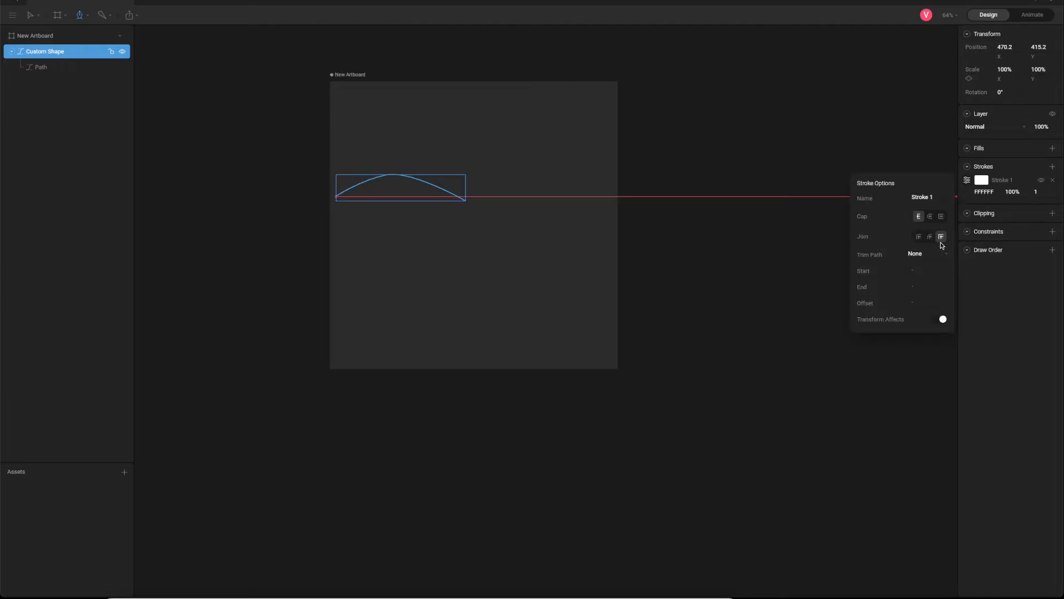
click(1038, 191)
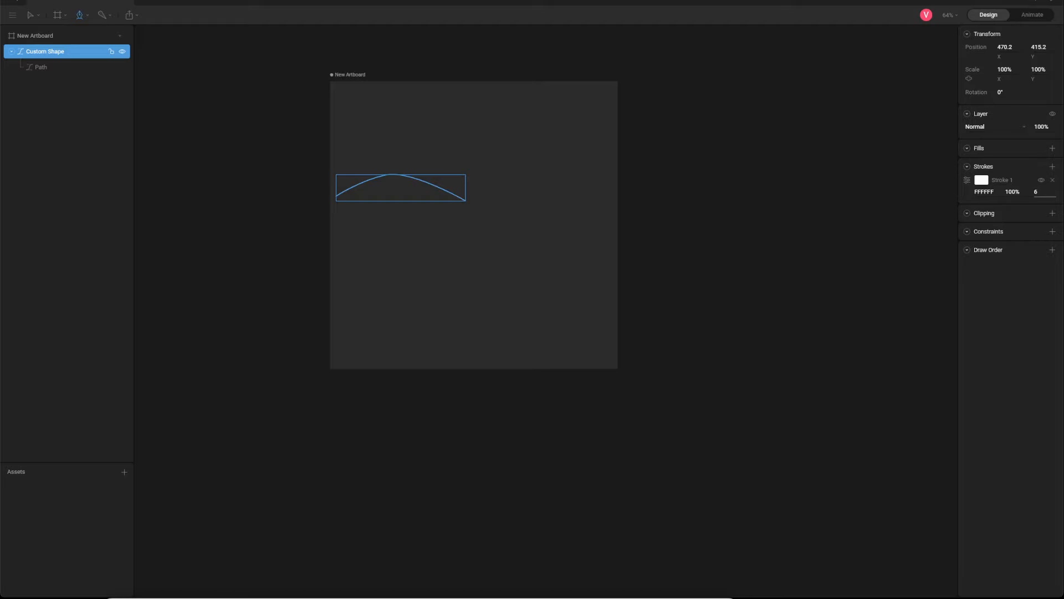
text(6)
key(Return)
Set the stroke's trim path to Sequential with a 0.1% start, and choose the round join and round cap.
click(967, 180)
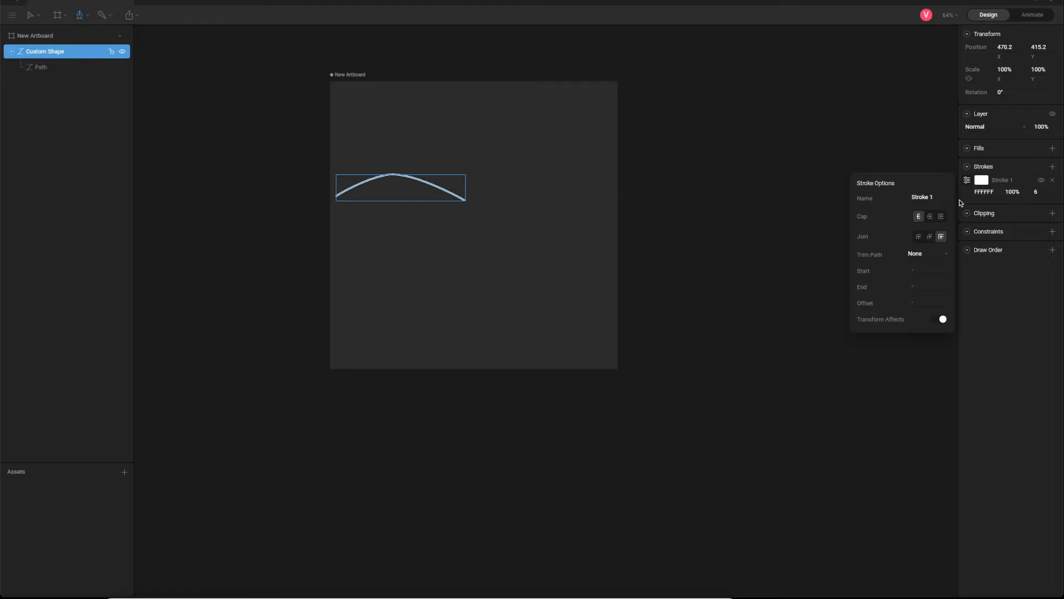
click(932, 256)
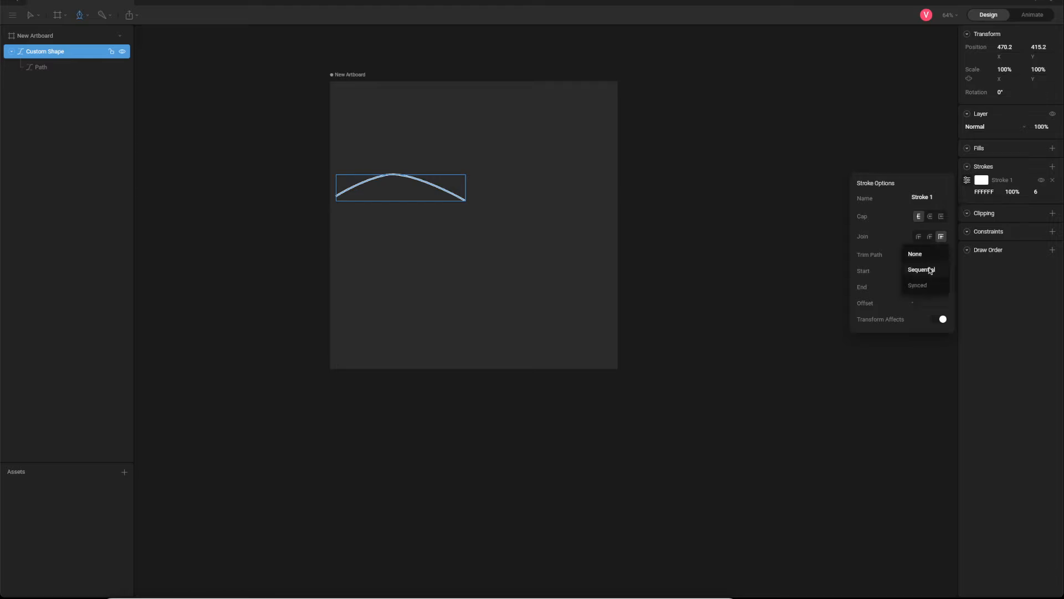
click(930, 268)
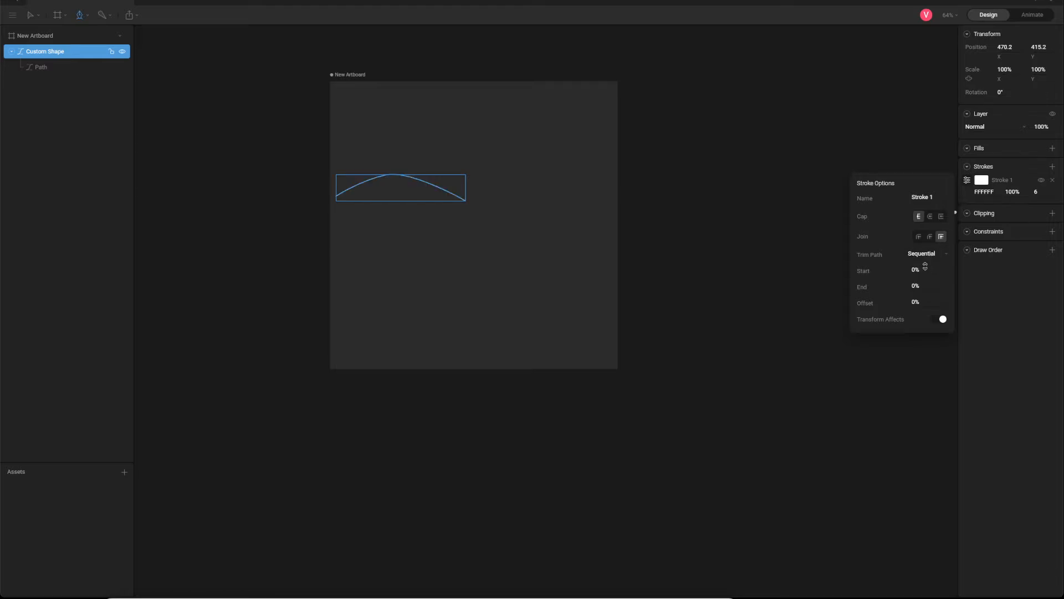
click(926, 267)
text(0.1)
key(Return)
click(930, 238)
click(931, 216)
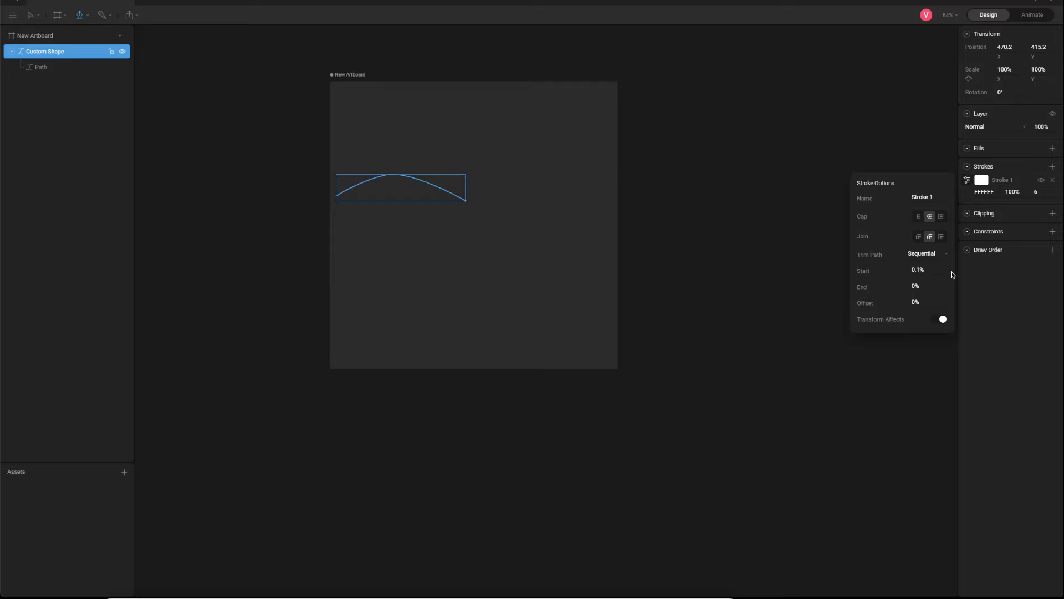
click(734, 110)
click(735, 112)
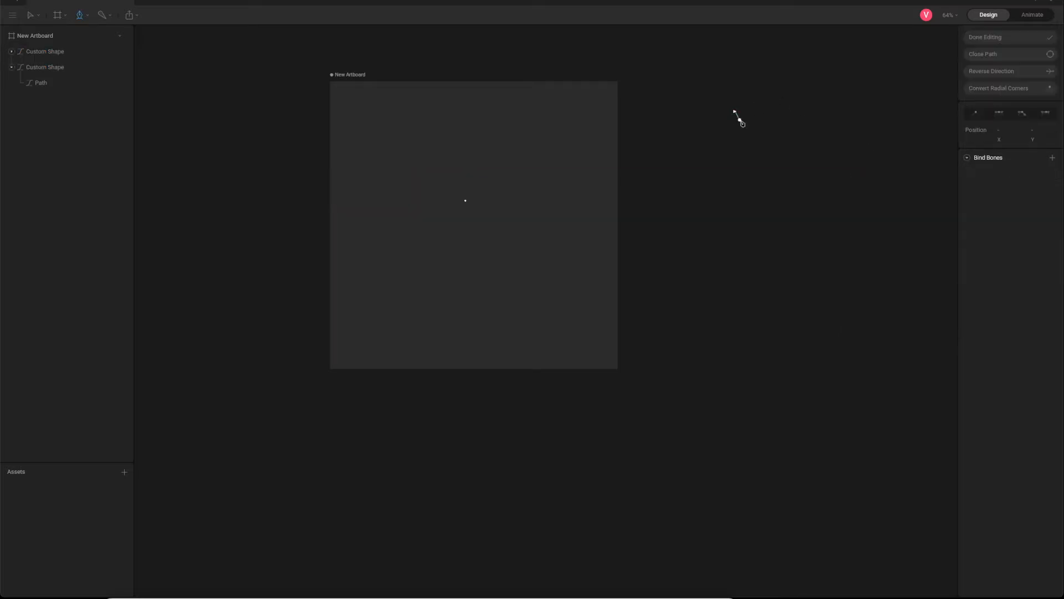
click(1029, 39)
click(36, 15)
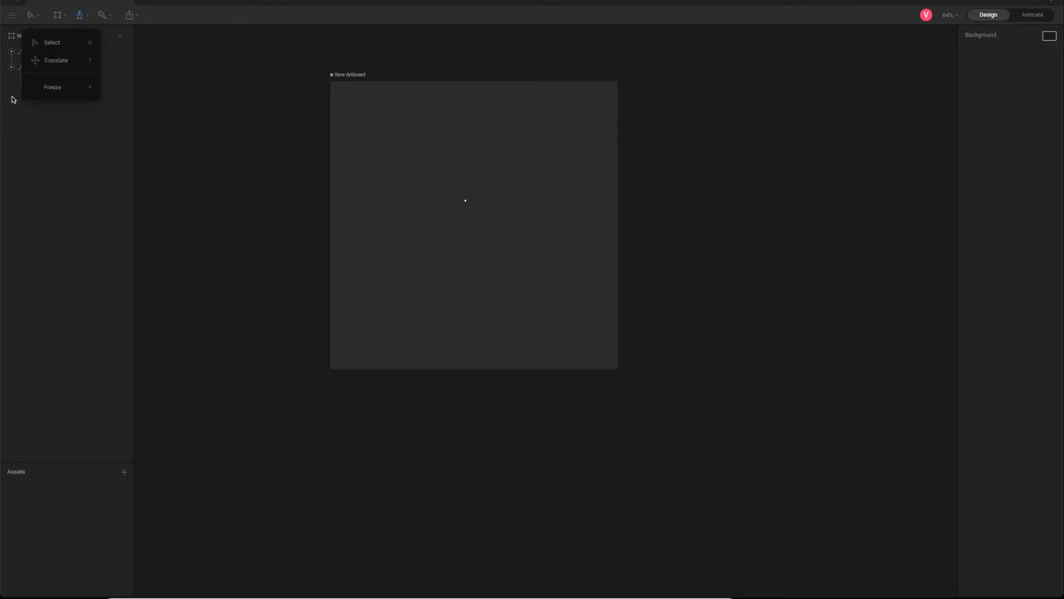
click(145, 60)
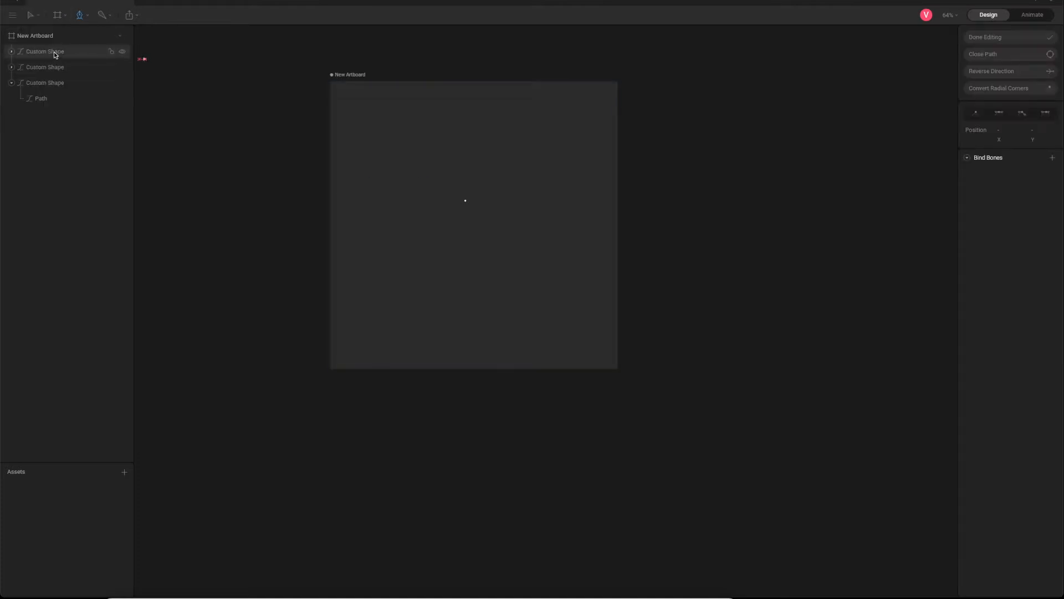
key(Escape)
click(53, 54)
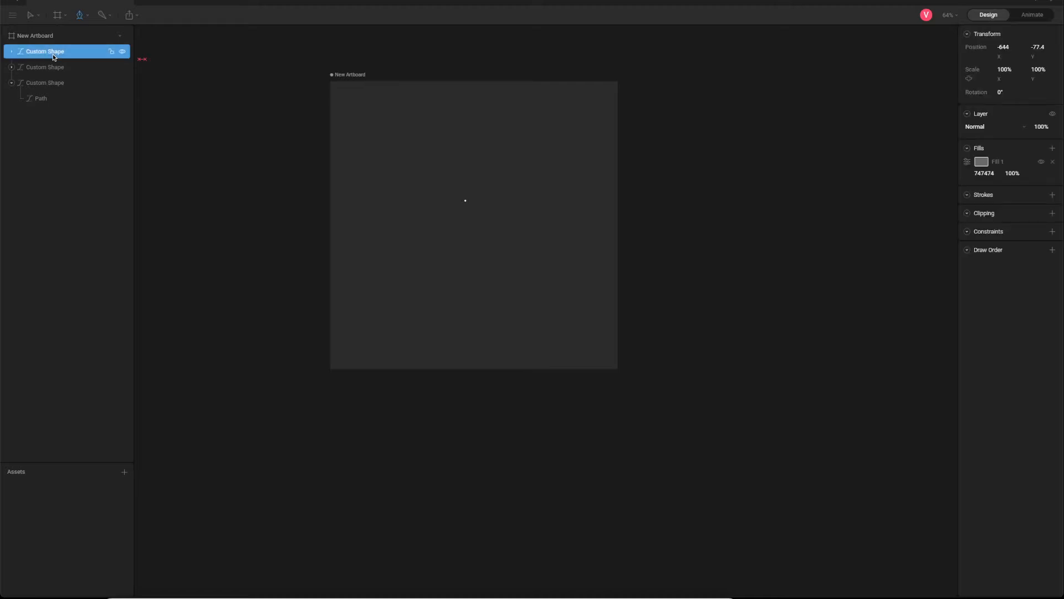
key(Delete)
click(31, 51)
key(Delete)
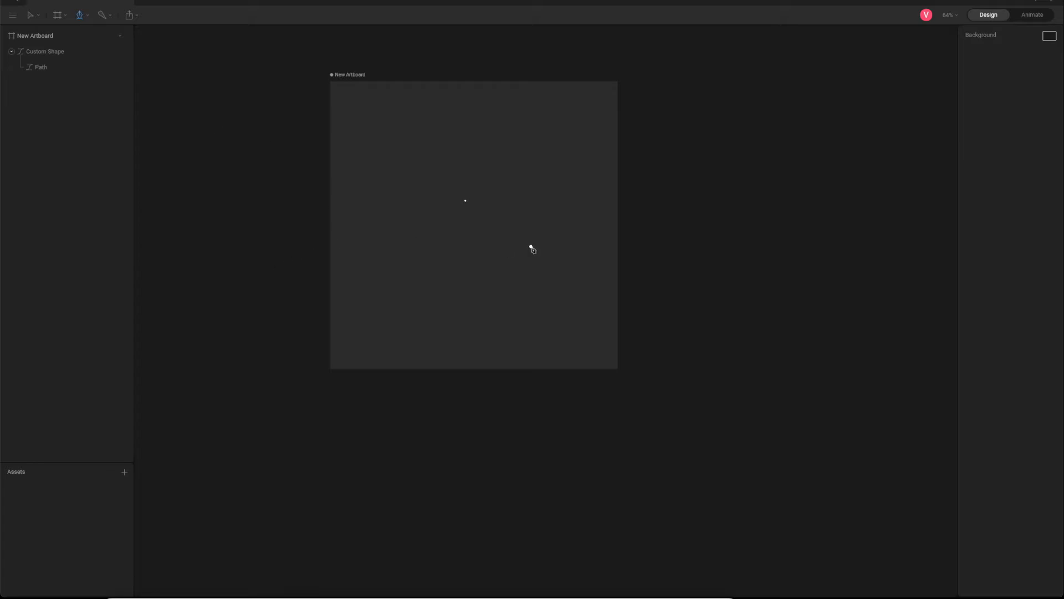
Activate the Select tool in place of the Pen tool.
click(35, 15)
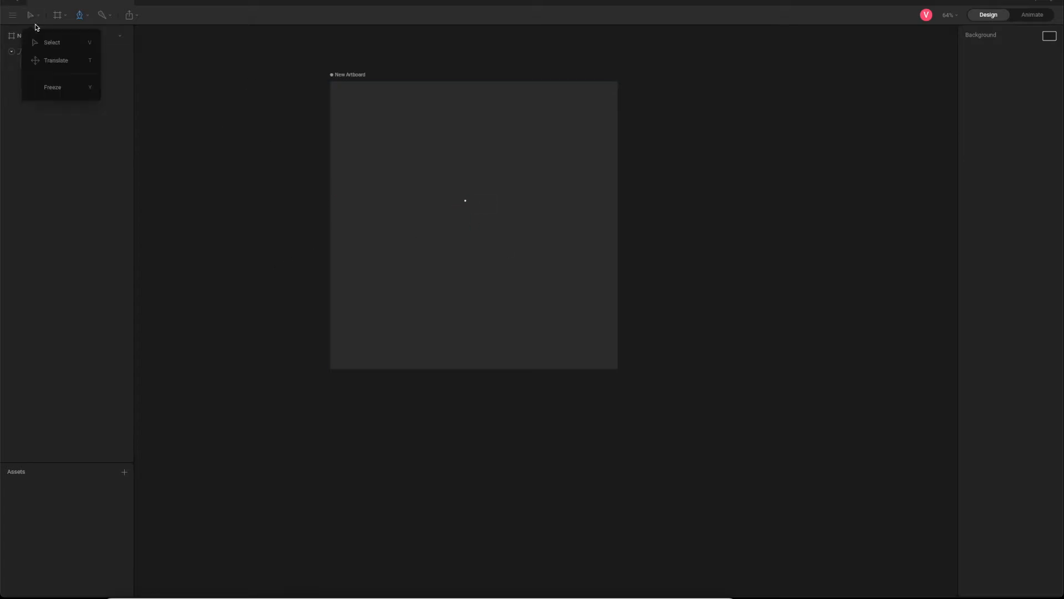
click(52, 43)
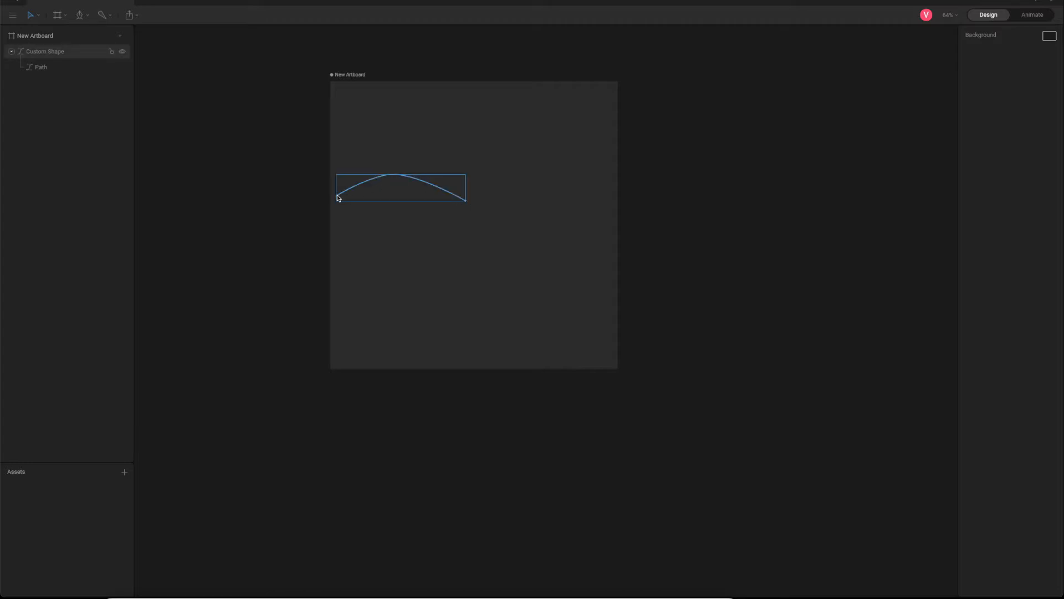
Duplicate the custom shape's topmost stroke repeatedly until the shape has 26 identical strokes.
click(61, 52)
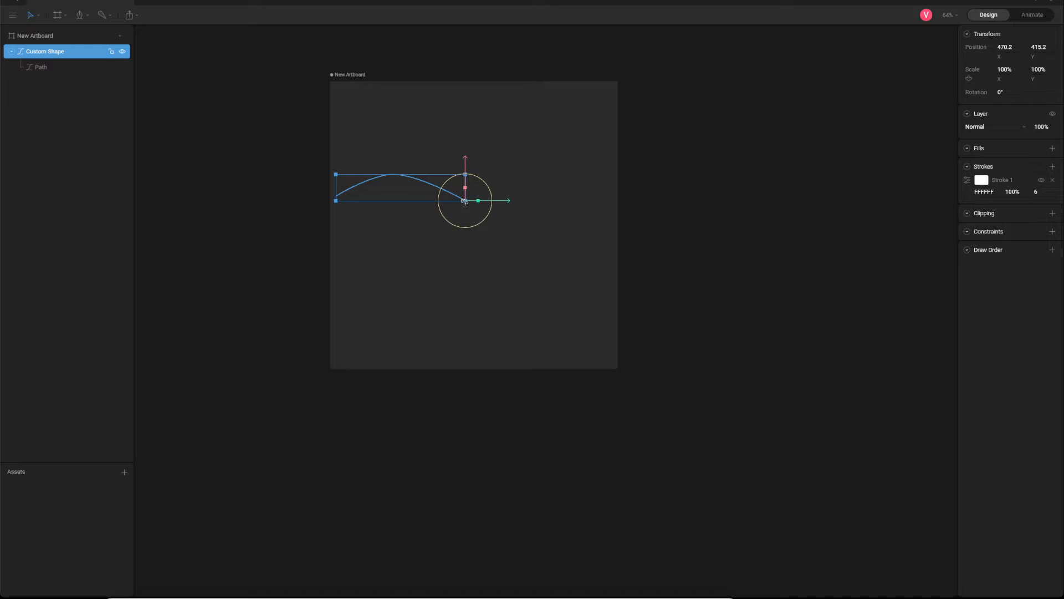
right_click(1004, 180)
click(1012, 190)
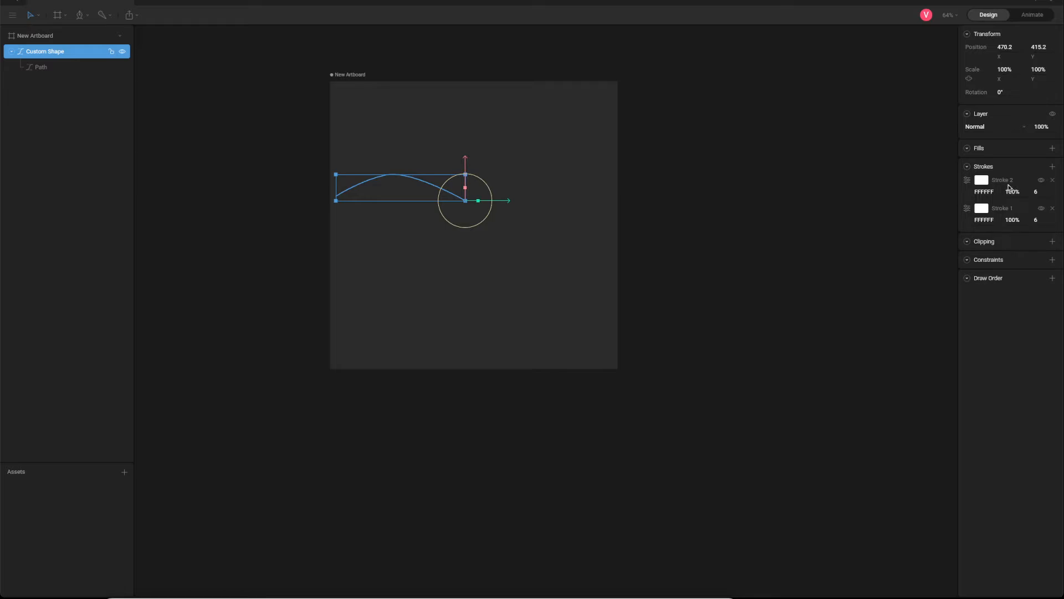
right_click(1012, 187)
click(1013, 191)
right_click(1013, 187)
click(1020, 195)
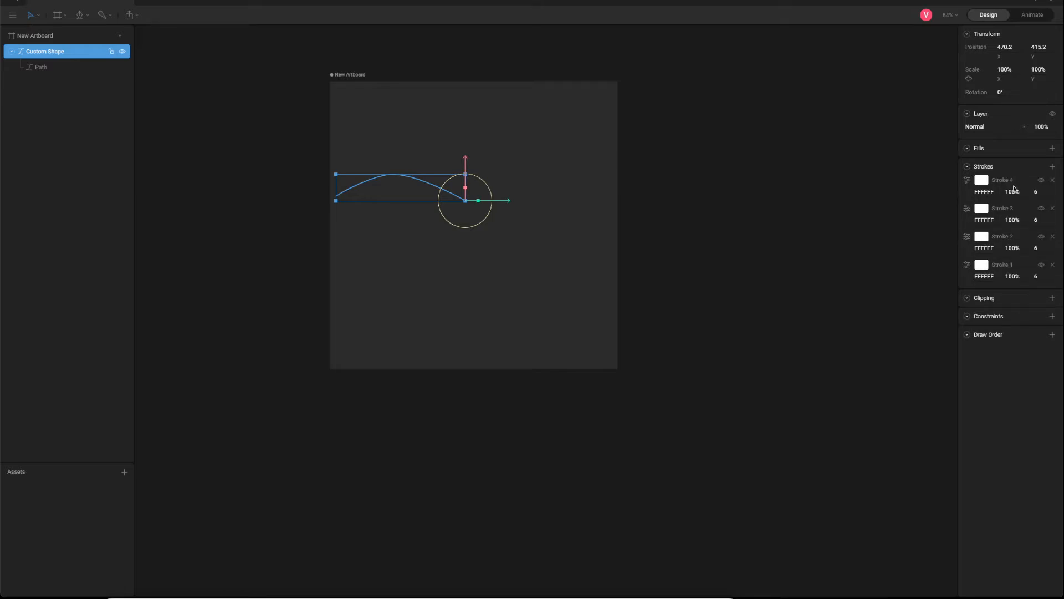
right_click(1023, 191)
click(1026, 196)
right_click(1014, 188)
click(1020, 194)
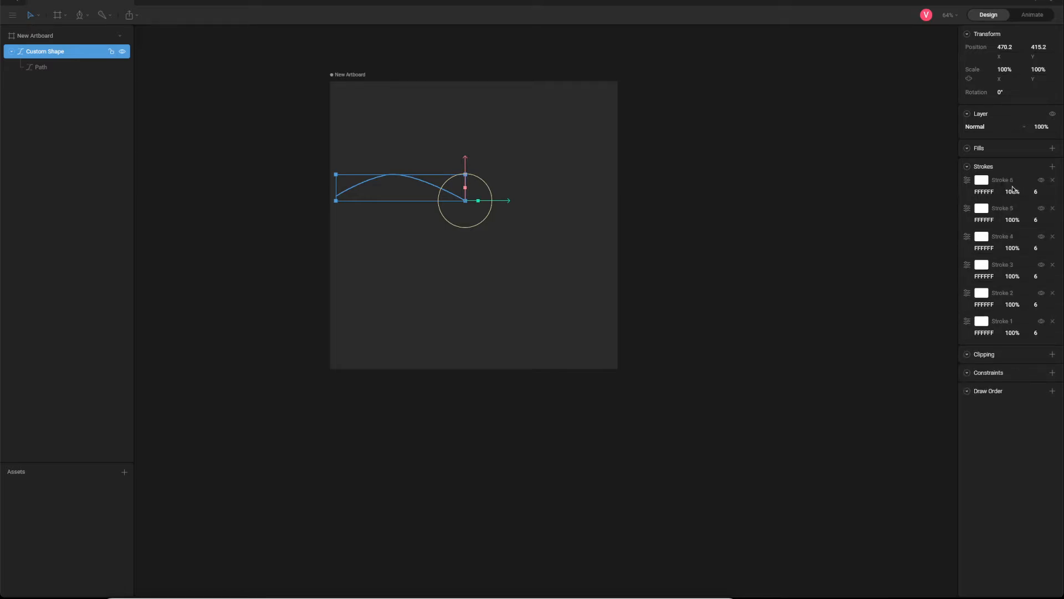
right_click(1009, 184)
click(1022, 195)
right_click(1009, 188)
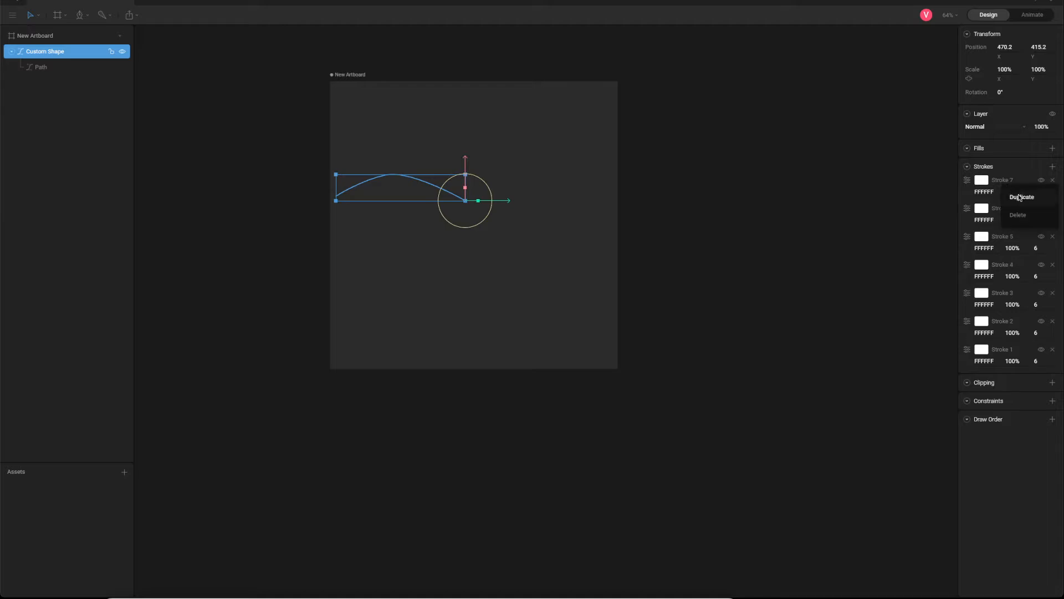
click(1020, 196)
right_click(1005, 183)
click(1020, 192)
right_click(1008, 184)
click(1020, 193)
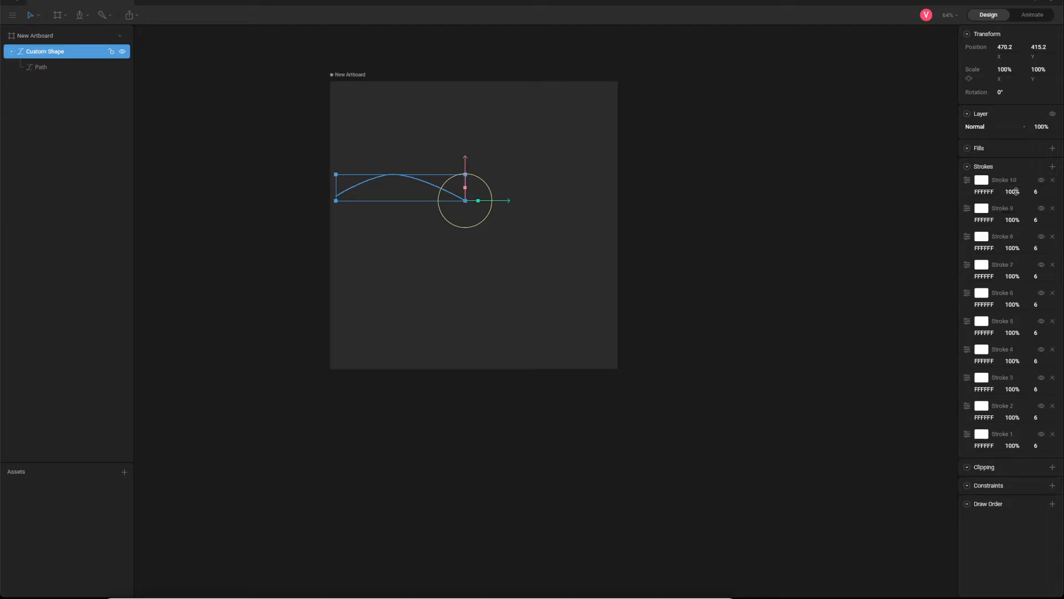
right_click(1007, 185)
click(1019, 192)
right_click(1014, 190)
click(1019, 193)
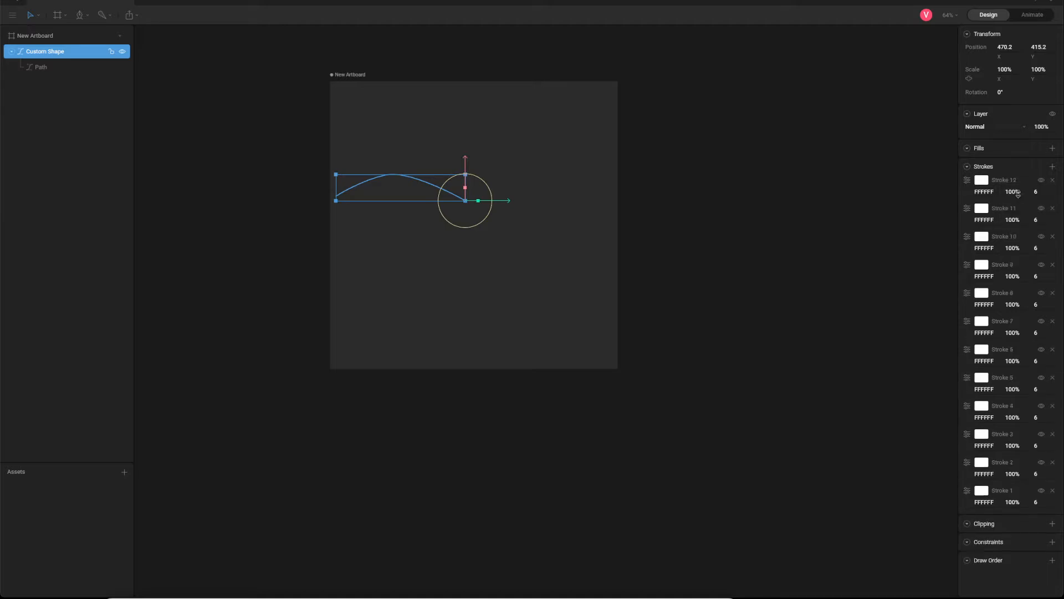
right_click(1008, 186)
click(1019, 192)
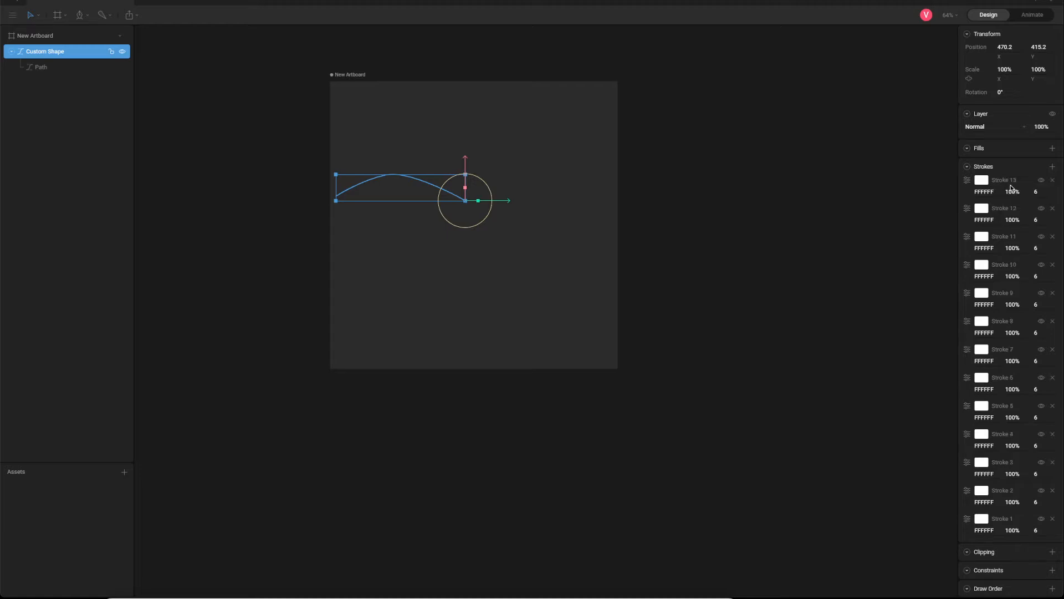
right_click(1010, 186)
click(1017, 191)
right_click(1011, 185)
click(1019, 193)
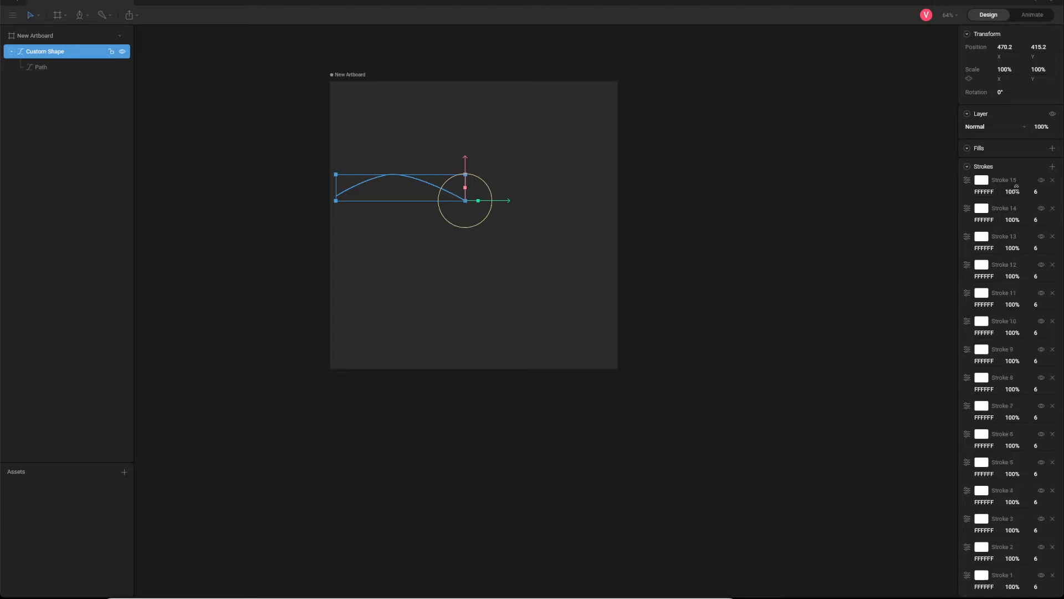
right_click(1010, 186)
click(1018, 192)
right_click(1010, 185)
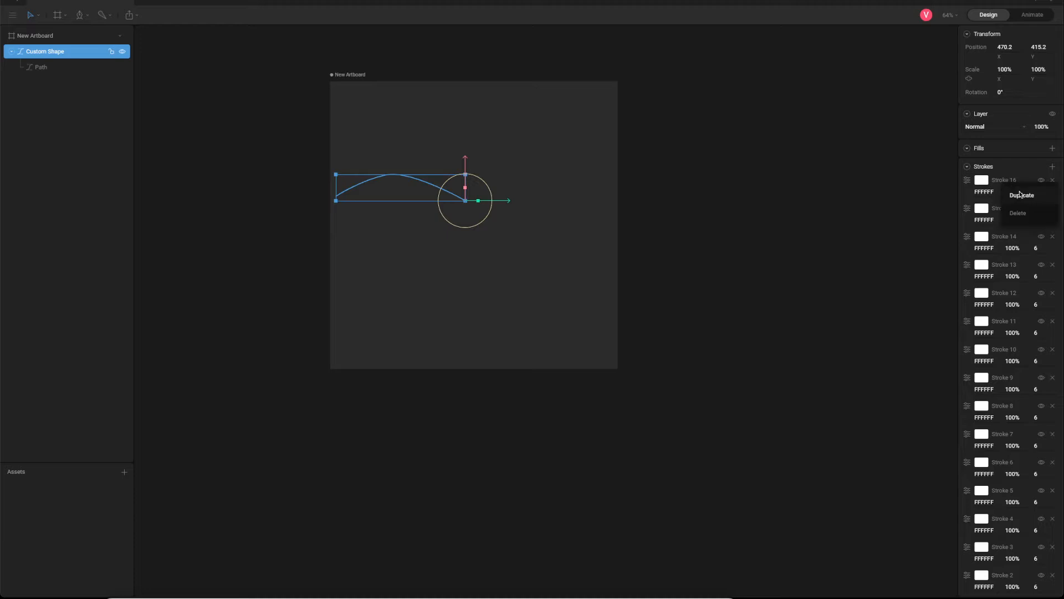
click(1018, 192)
right_click(1010, 185)
click(1018, 192)
right_click(1010, 185)
click(1018, 192)
right_click(1010, 185)
click(1018, 191)
right_click(1010, 185)
click(1018, 192)
right_click(1010, 185)
click(1018, 192)
right_click(1007, 185)
click(1021, 194)
right_click(1010, 185)
click(1018, 192)
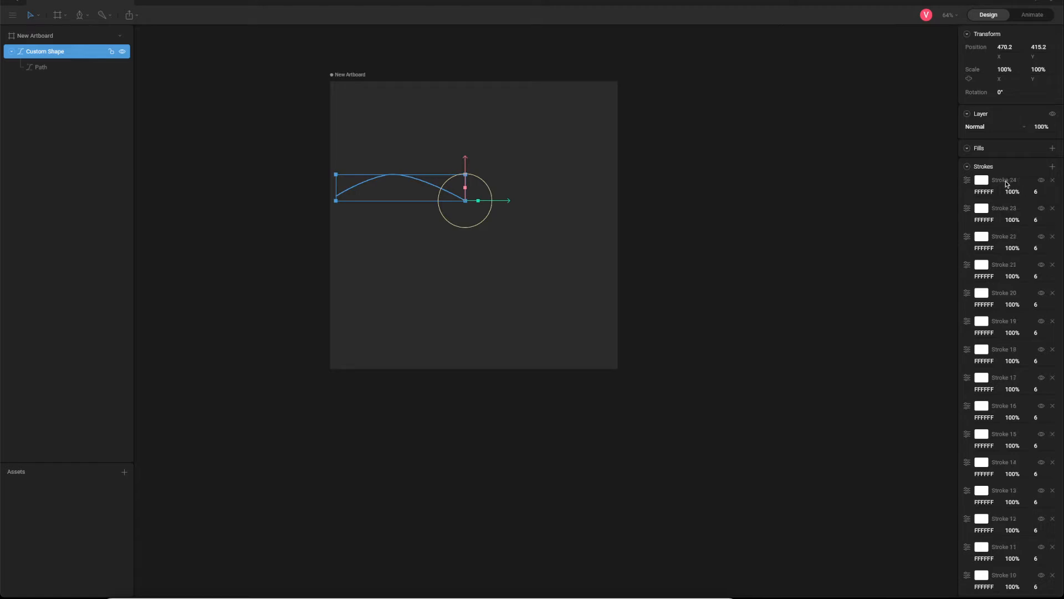
right_click(1010, 185)
click(1017, 192)
right_click(1010, 185)
click(1017, 192)
Offset the trim paths of Stroke 2 and Stroke 3 to space their dots out along the curve.
scroll(1009, 192, down, 7)
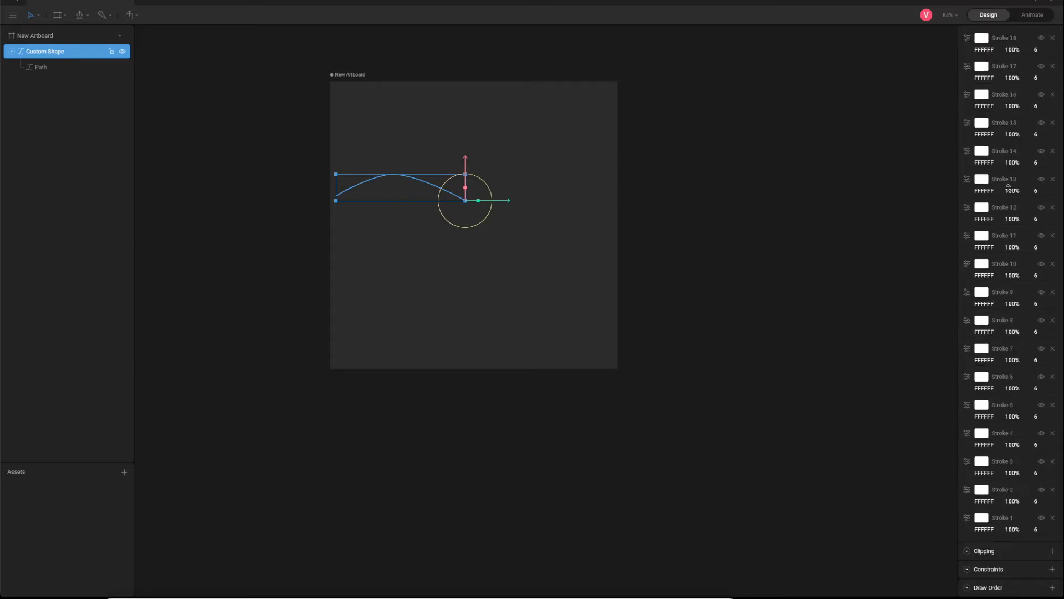
click(968, 518)
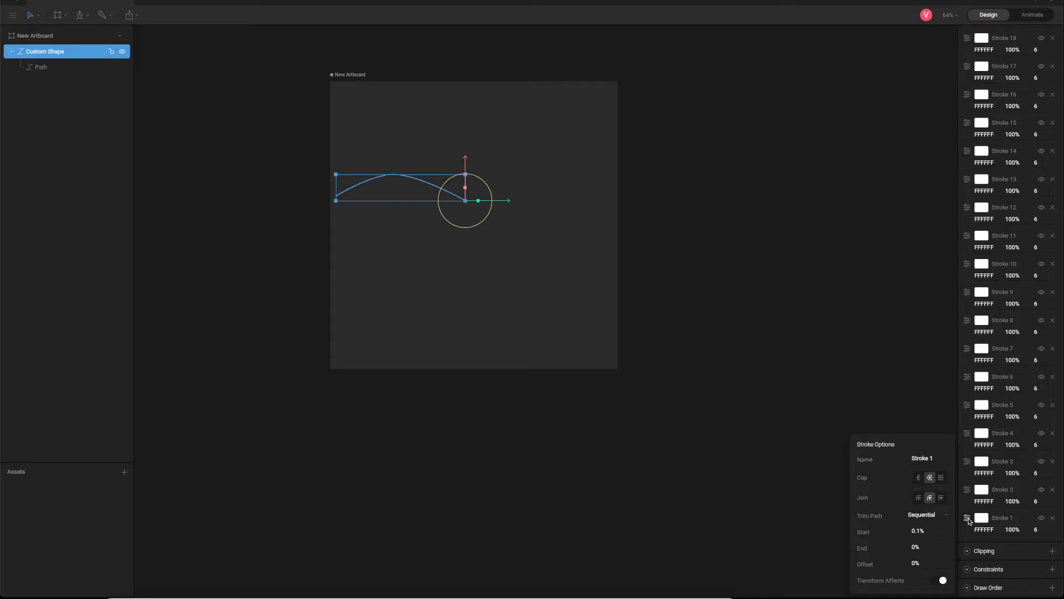
click(968, 490)
drag(916, 562, 924, 563)
click(967, 462)
drag(918, 563, 917, 562)
Set the trim path offset of Stroke 4 to 7% and of Stroke 5 to 8%.
click(967, 433)
click(919, 555)
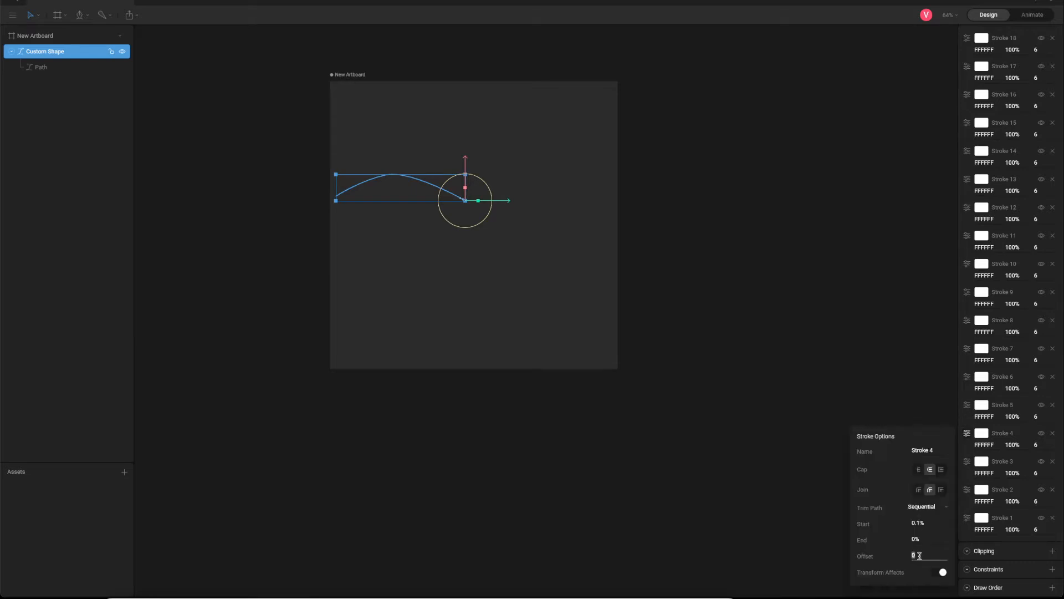
text(7)
key(Return)
click(966, 405)
click(918, 527)
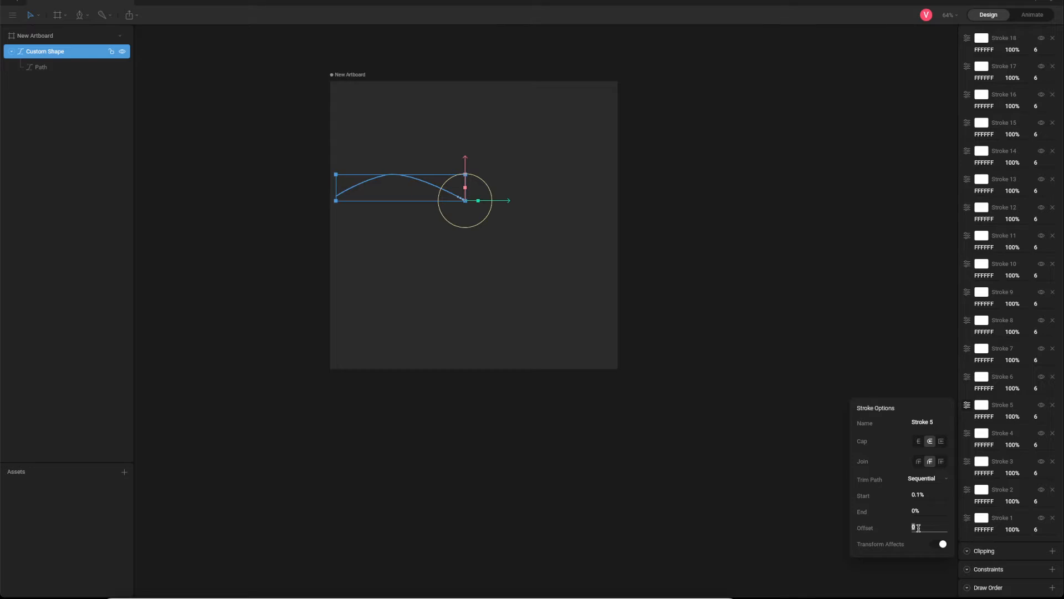
text(8)
key(Return)
Offset the trim paths of Stroke 6 and Stroke 7 so their dots continue the row along the curve.
click(966, 377)
click(927, 498)
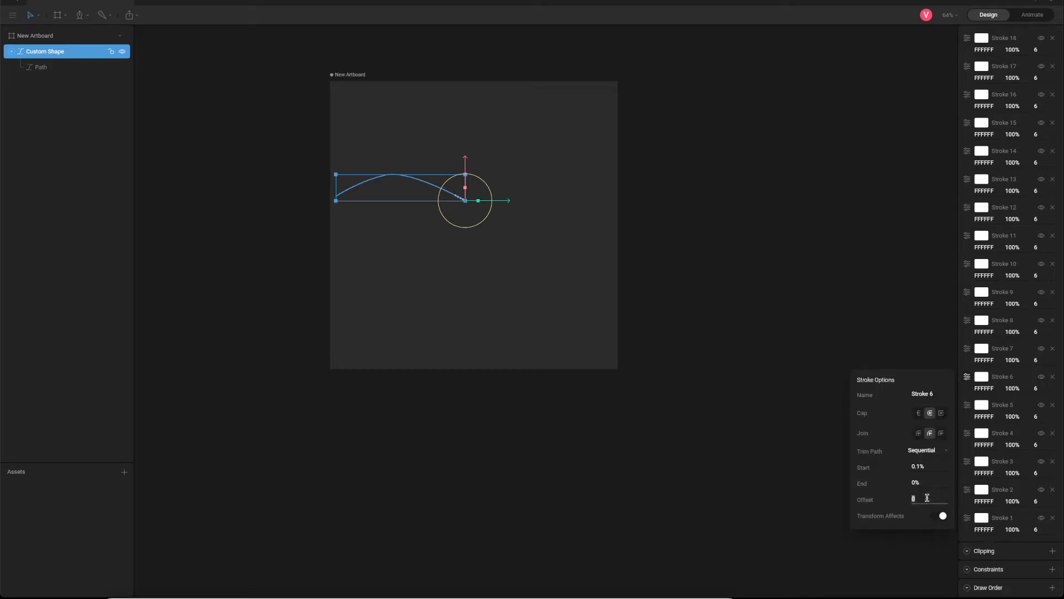
text(1)
key(Return)
click(967, 349)
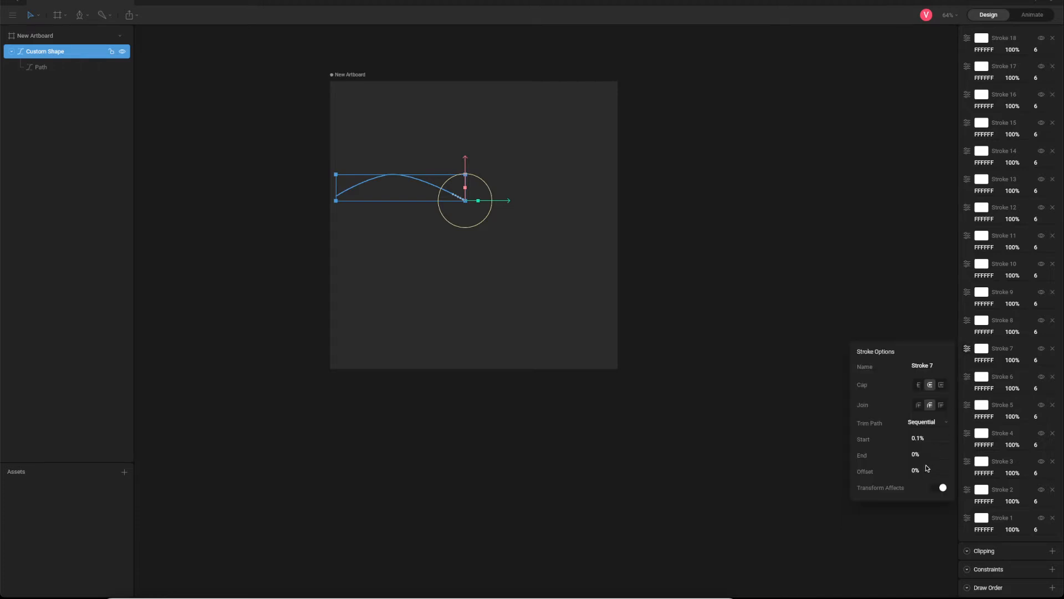
drag(926, 467, 926, 467)
Set the trim path offset of Stroke 8 to 14% and of Stroke 9 to 16%.
click(967, 319)
click(926, 438)
text(1)
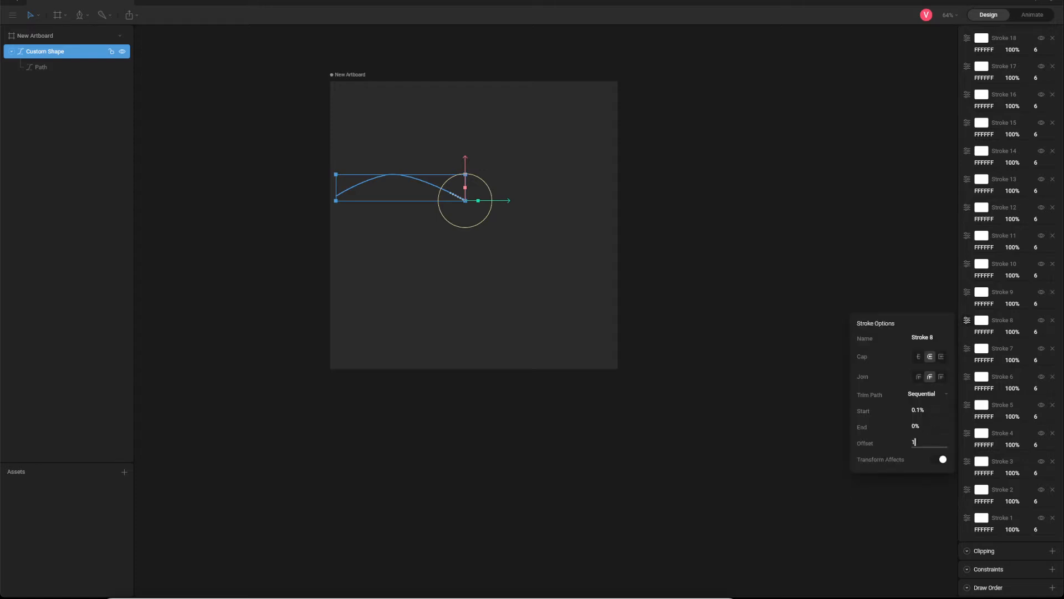
text(4)
key(Return)
click(971, 292)
click(967, 292)
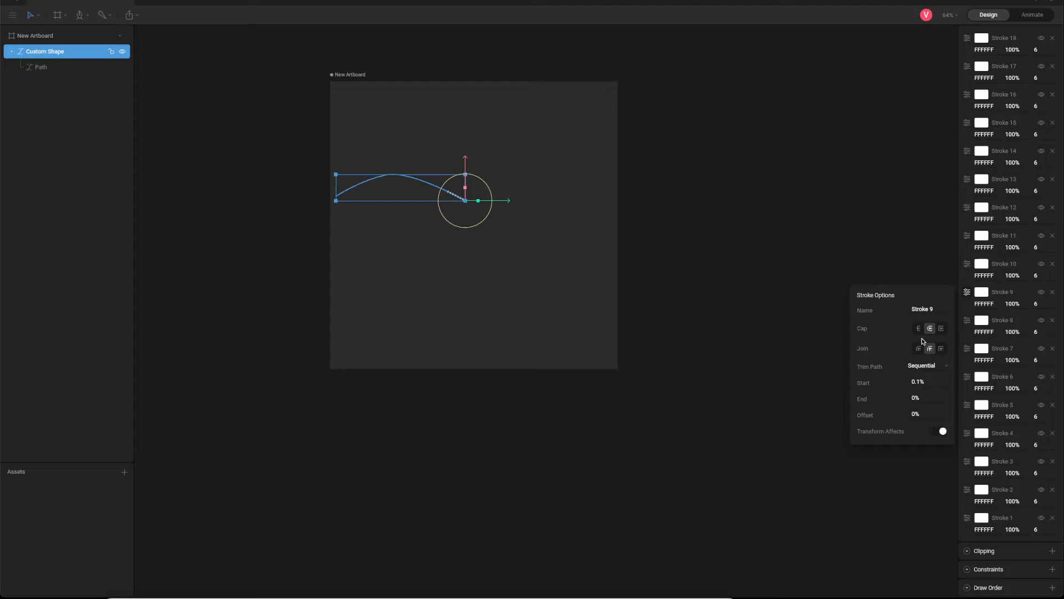
click(919, 415)
text(16)
key(Return)
Inspect the dotted row with the shape deselected, and check the trim path offset of Stroke 9.
click(21, 53)
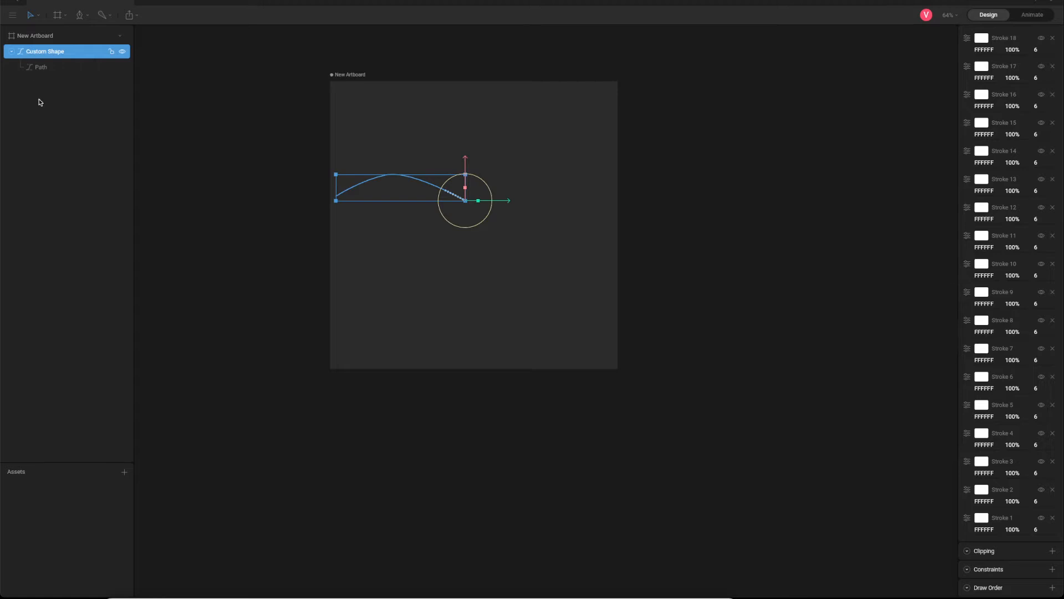
click(35, 37)
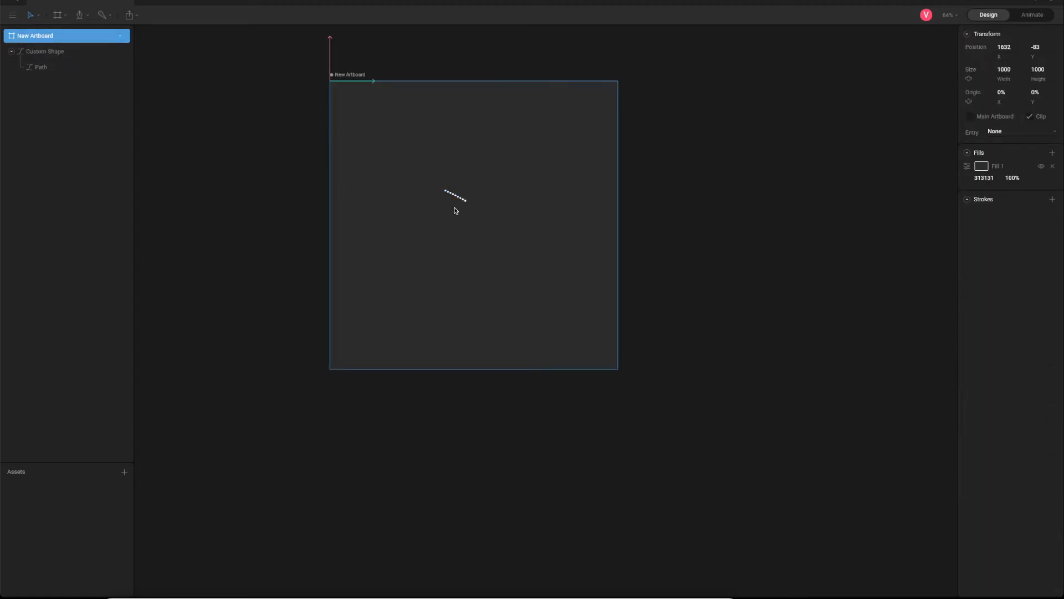
click(52, 54)
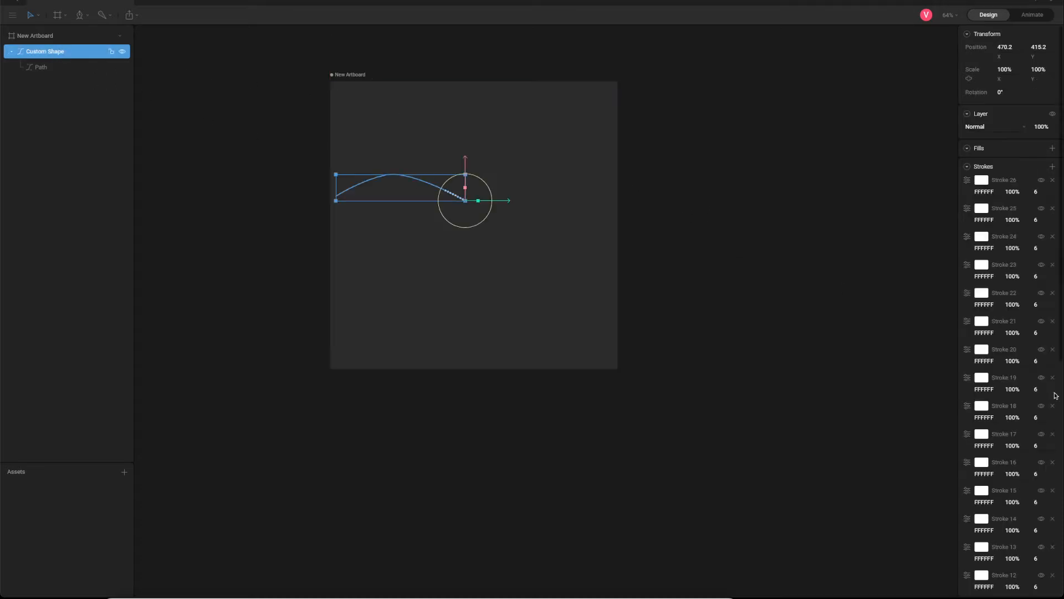
scroll(1056, 395, down, 7)
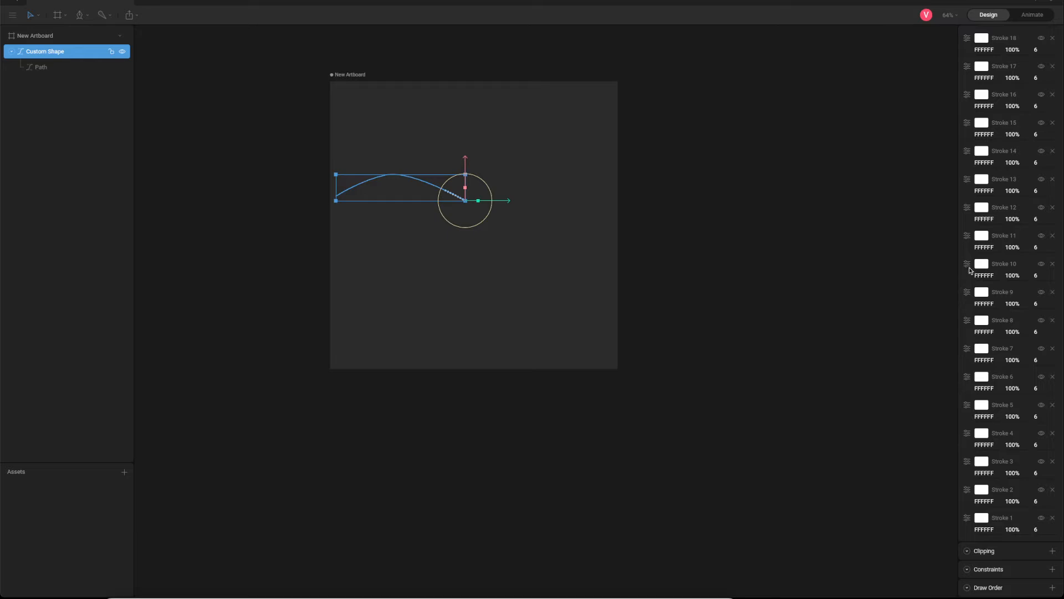
click(968, 265)
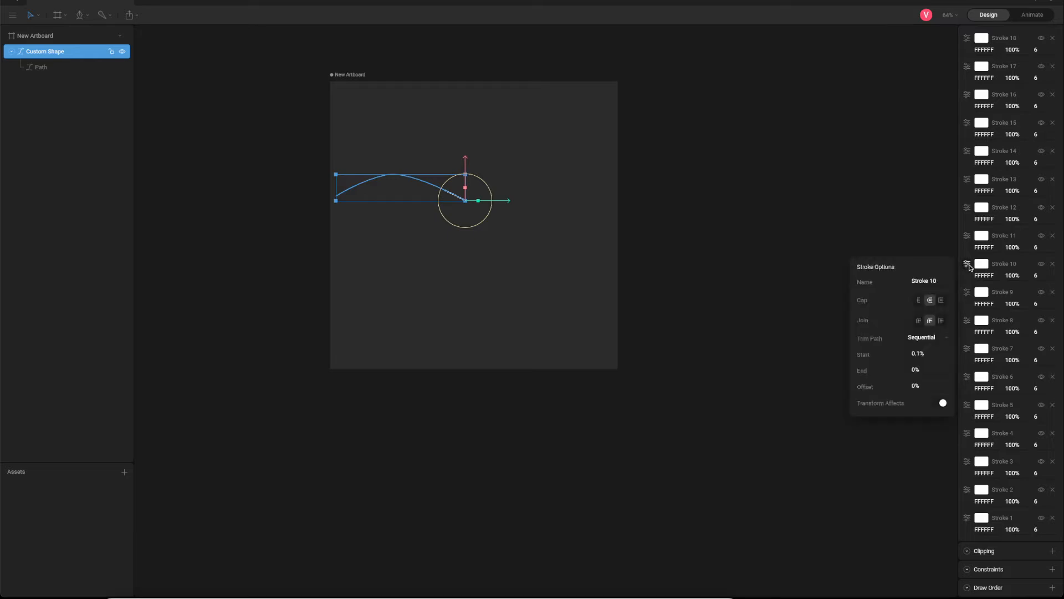
click(968, 293)
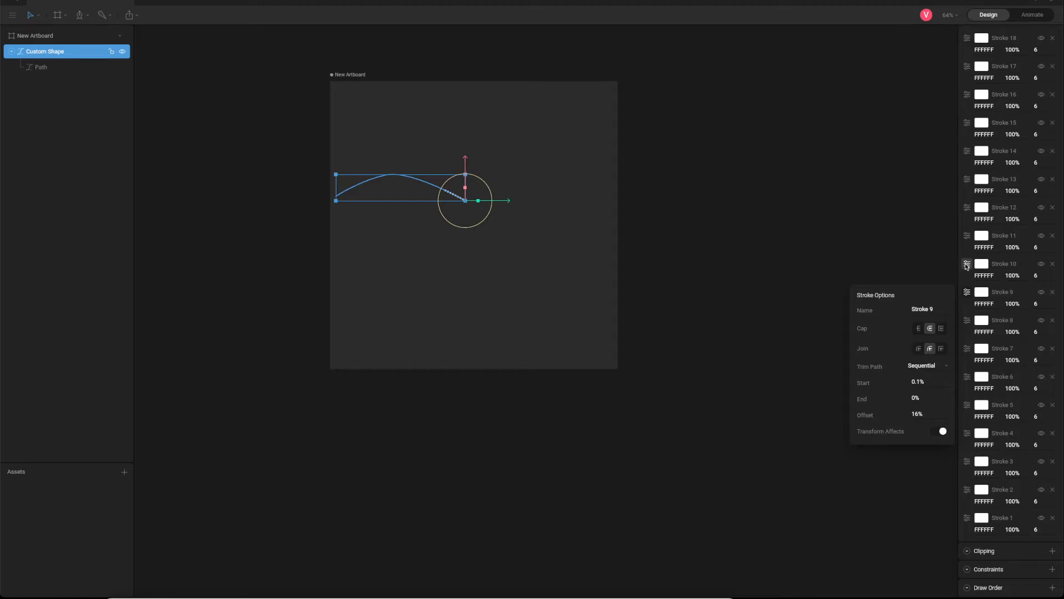
Set the trim path offset of Stroke 10 to 25% and of Stroke 11 to 26%, starting a second group of dots.
click(967, 265)
click(967, 264)
click(928, 386)
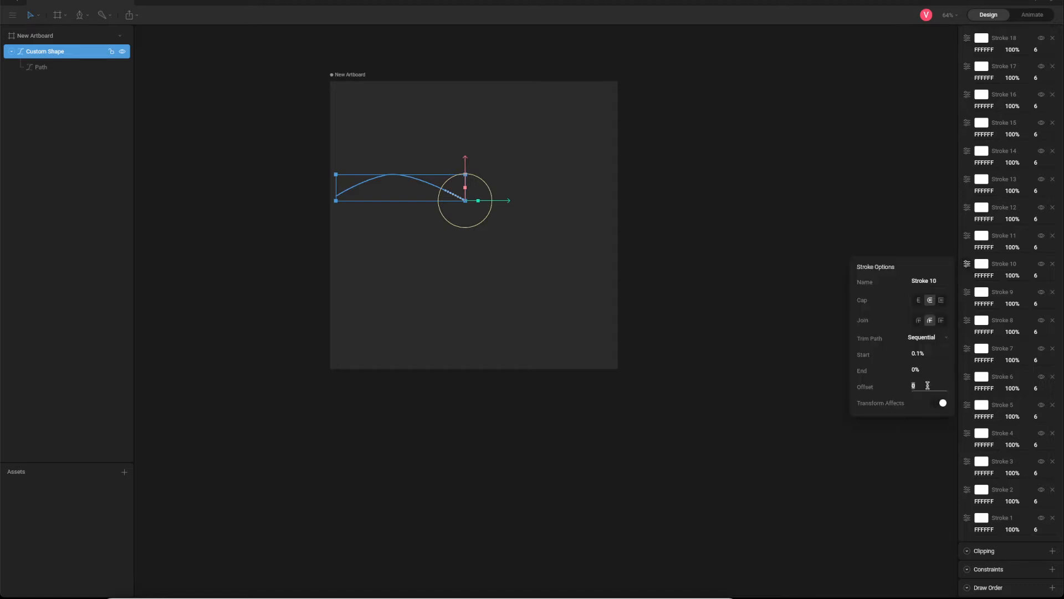
text(25)
key(Return)
click(968, 237)
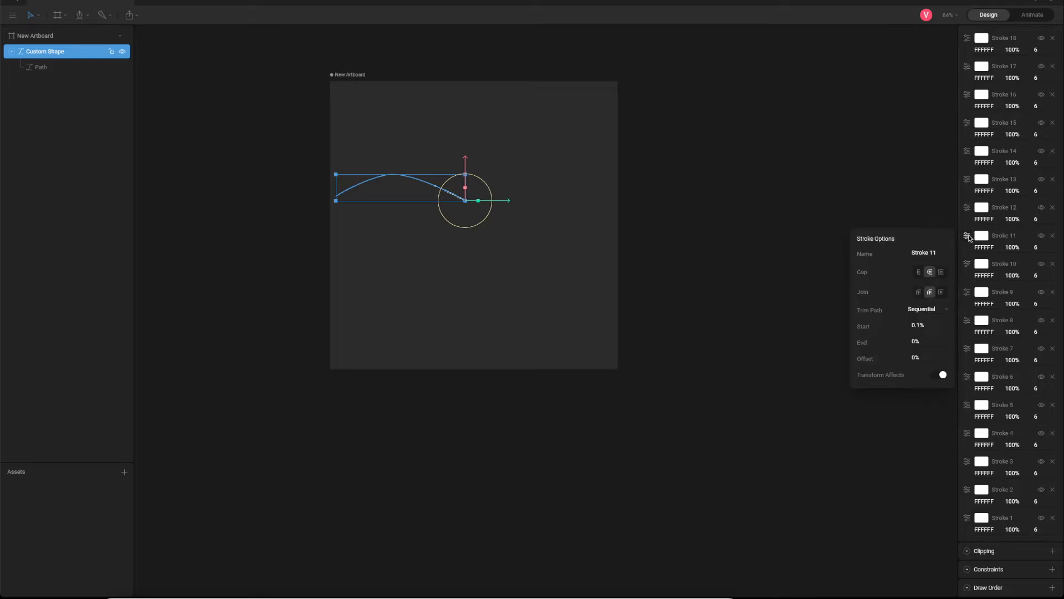
click(925, 354)
text(26)
key(Return)
Set Stroke 12's trim path offset to 28% and offset Stroke 13 further along the curve.
click(967, 208)
click(907, 331)
text(2)
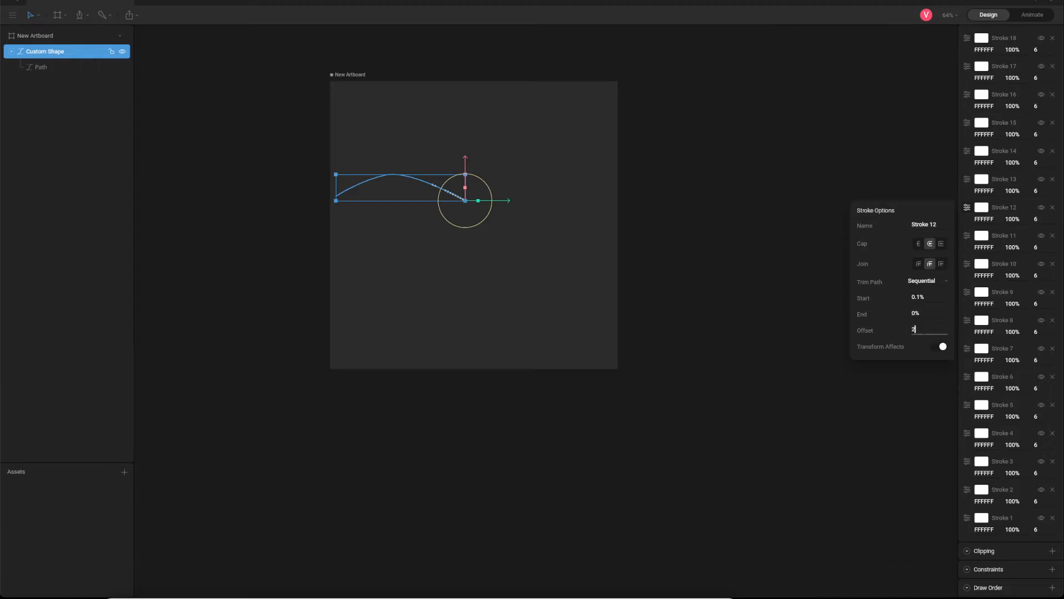
text(8)
key(Return)
click(968, 179)
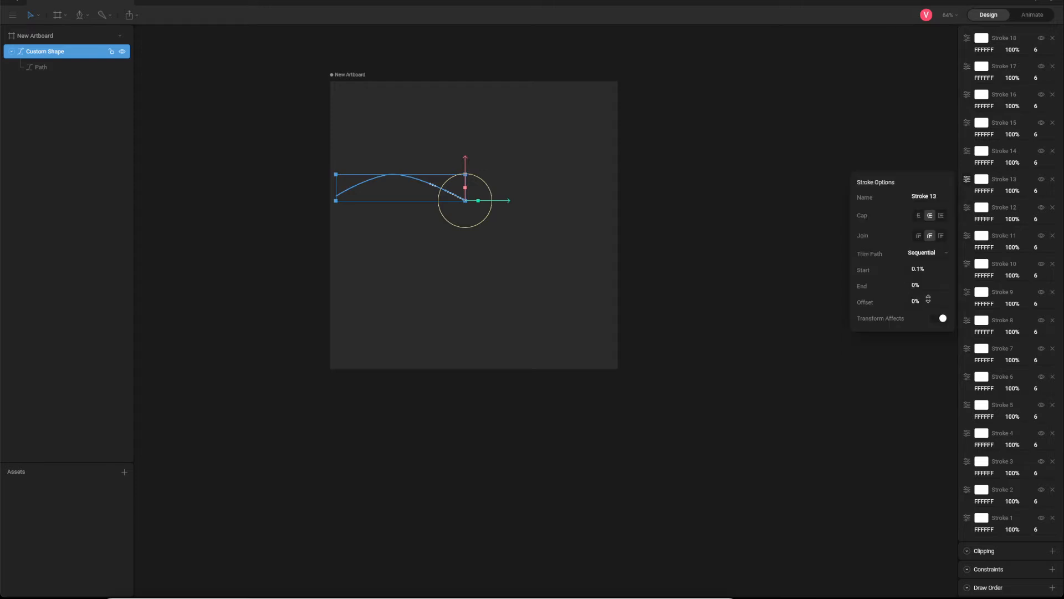
click(914, 301)
text(3)
key(Return)
Offset the trim paths of Stroke 14 and Stroke 15 so their dots extend the second group evenly.
click(968, 151)
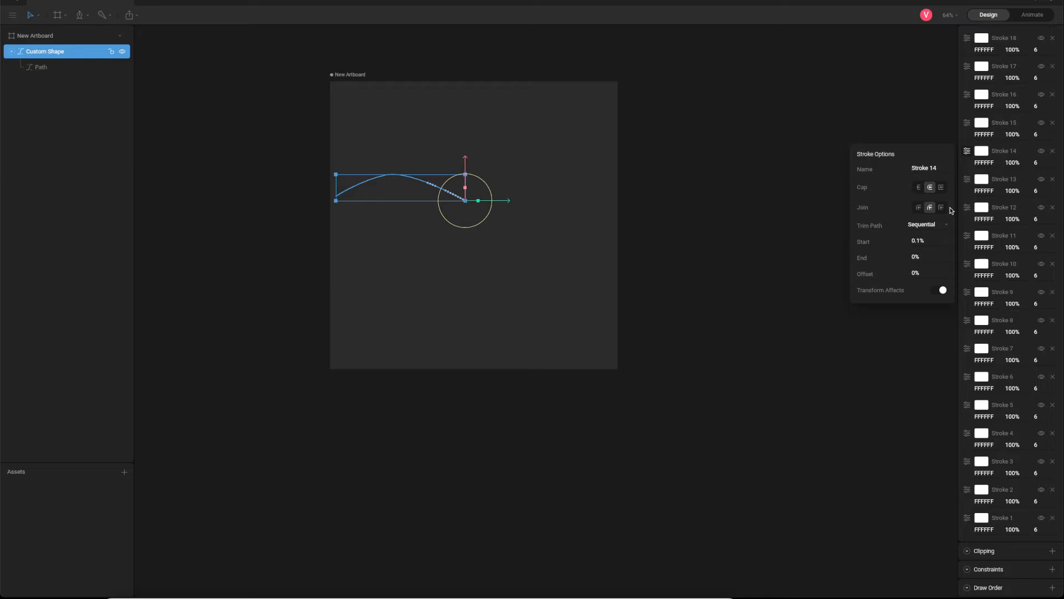
click(925, 271)
key(BackSpace)
key(Return)
click(968, 122)
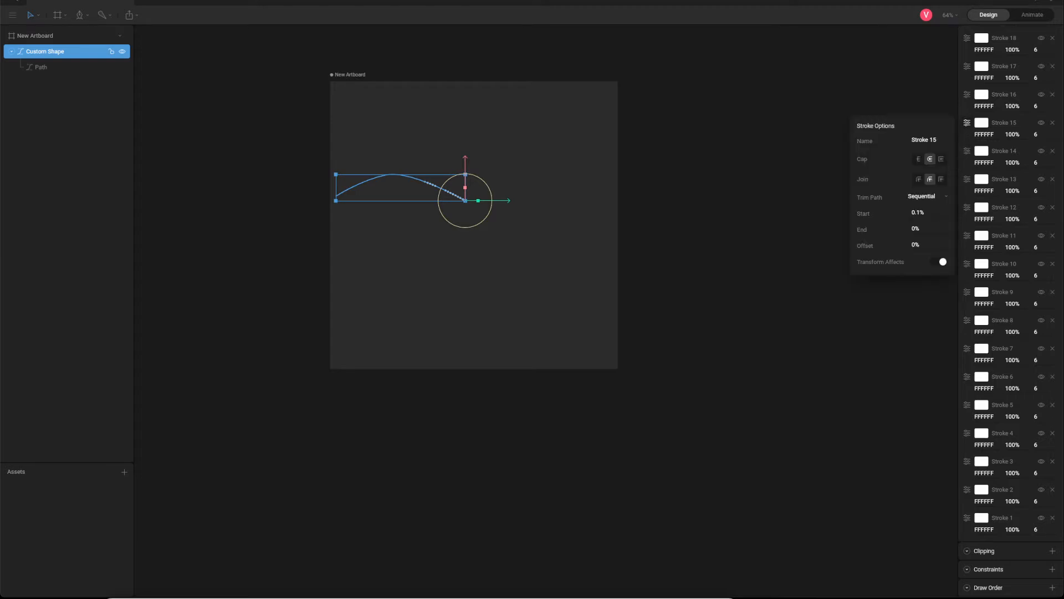
click(917, 246)
click(968, 151)
Adjust Stroke 16's trim path offset so its dot follows Stroke 15's dot at the same spacing.
click(968, 95)
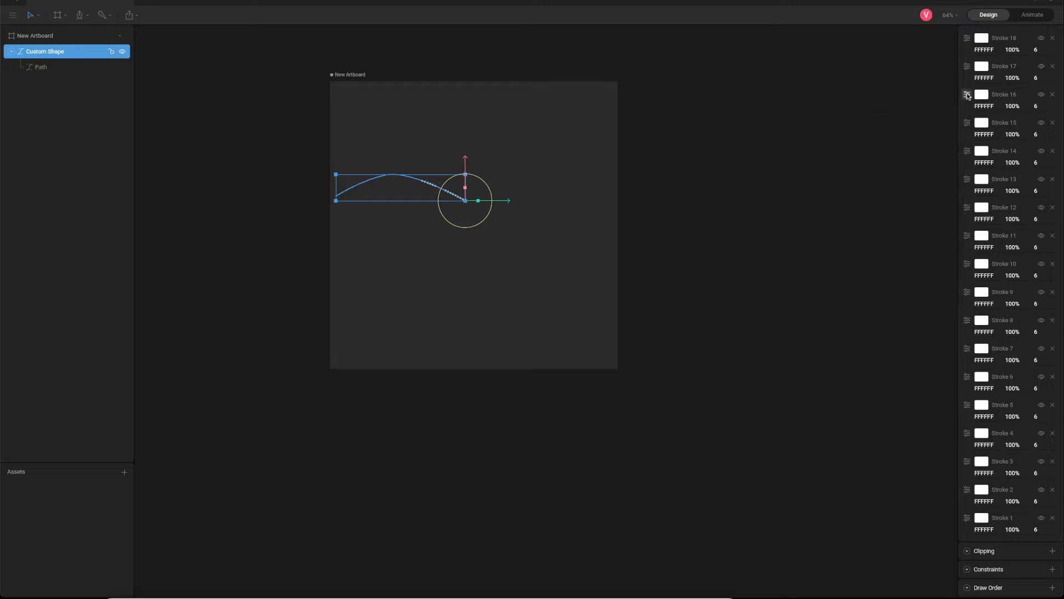
click(916, 216)
text(4)
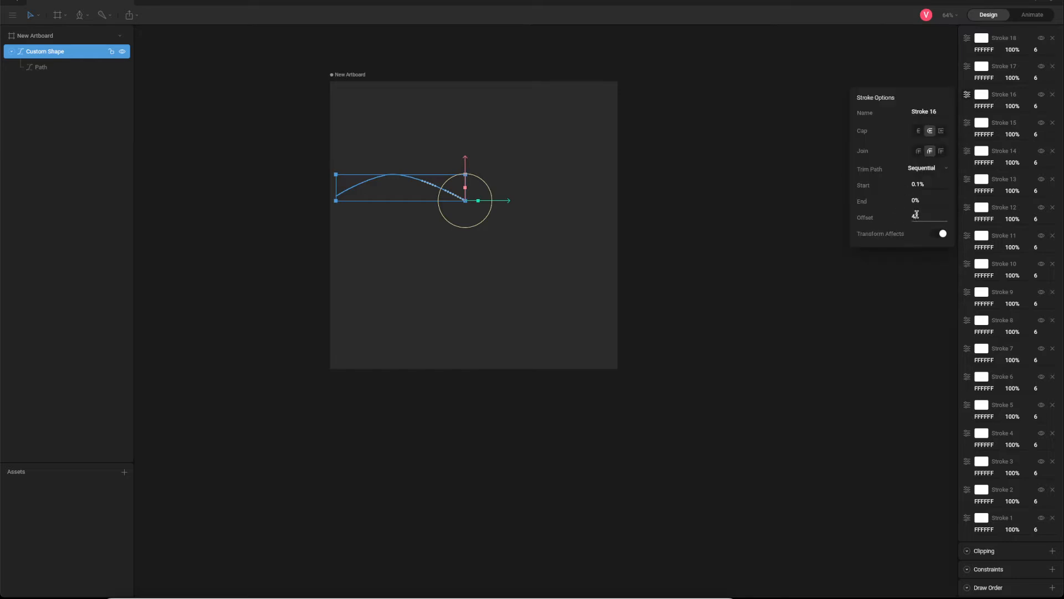
key(BackSpace)
text(378)
key(Return)
click(930, 217)
click(929, 217)
key(BackSpace)
key(Return)
Set the trim path offset of Stroke 17 to 36%.
click(968, 67)
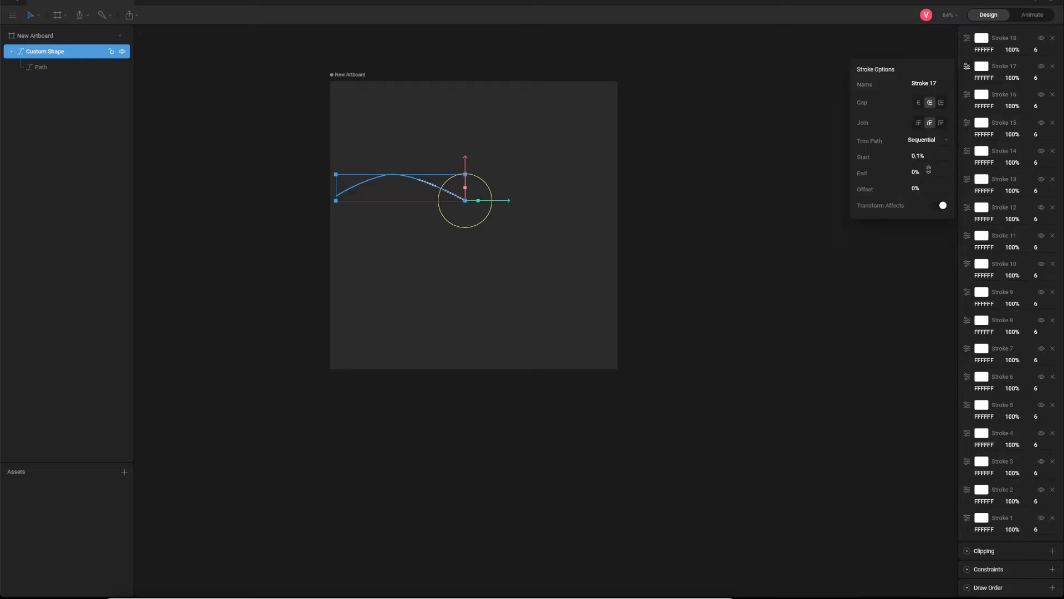
click(924, 188)
text(3)
text(6)
Set the trim path offset of Stroke 18 to 40% and deselect the shape to check the dots.
click(967, 38)
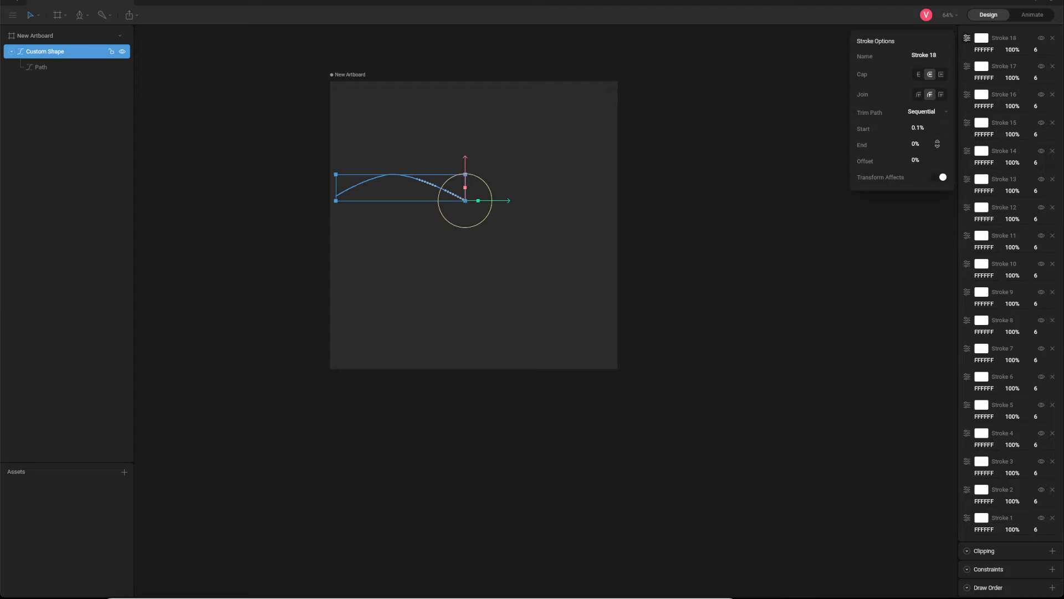
click(917, 160)
text(5)
key(Return)
click(37, 34)
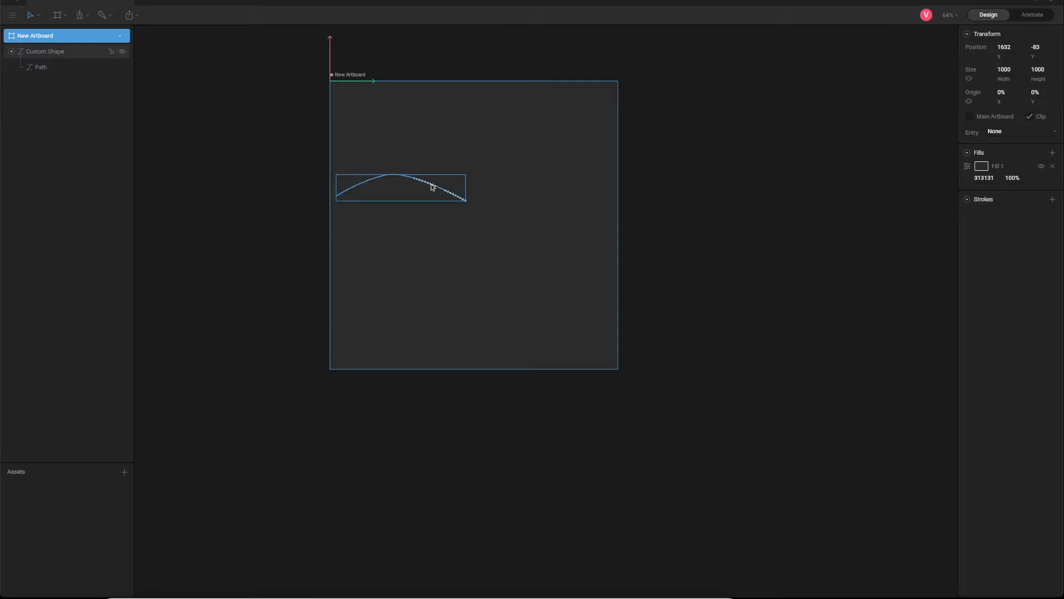
Check the trim offsets of Strokes 11, 17 and 18, and offset Stroke 19's dot further along the curve beyond Stroke 18's.
click(47, 50)
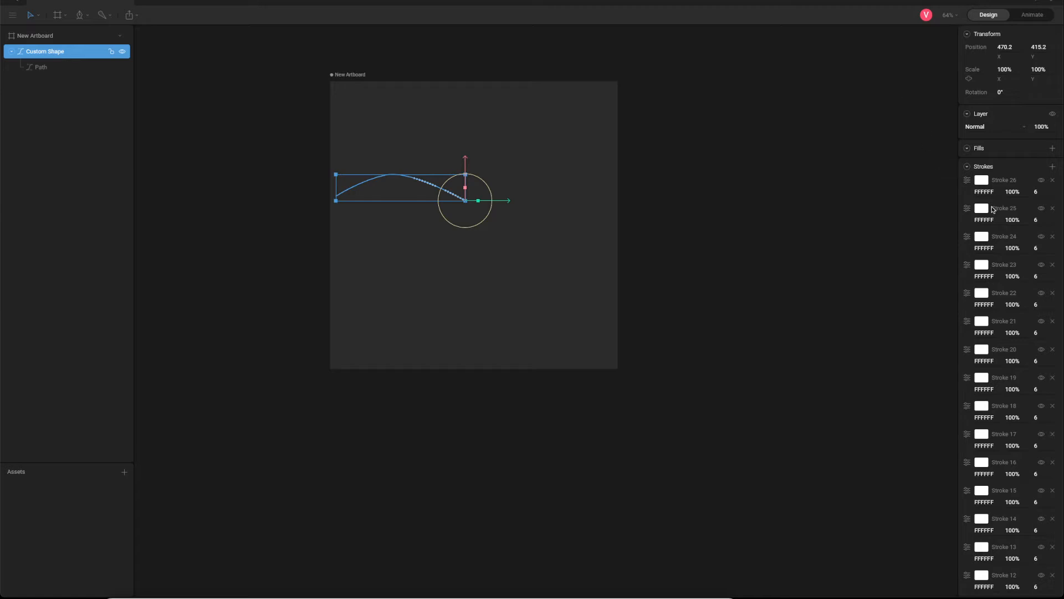
scroll(981, 278, down, 1)
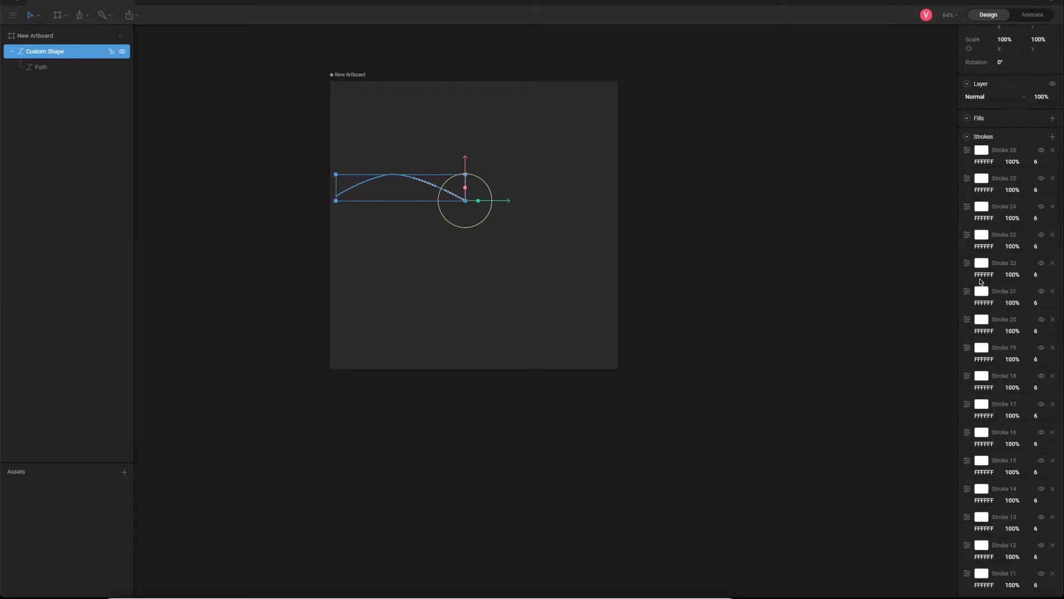
scroll(980, 279, down, 5)
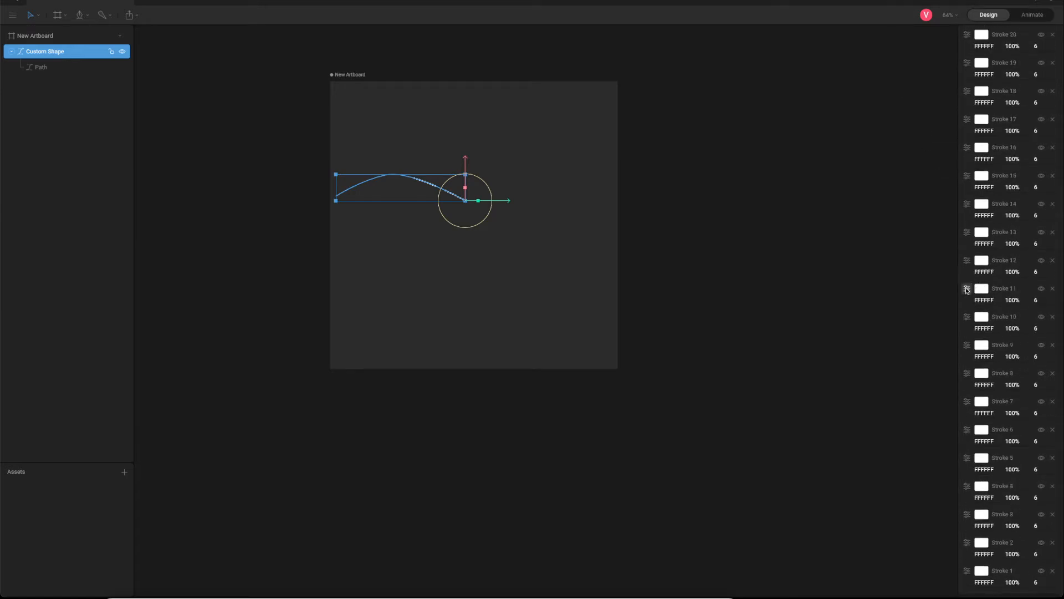
click(967, 289)
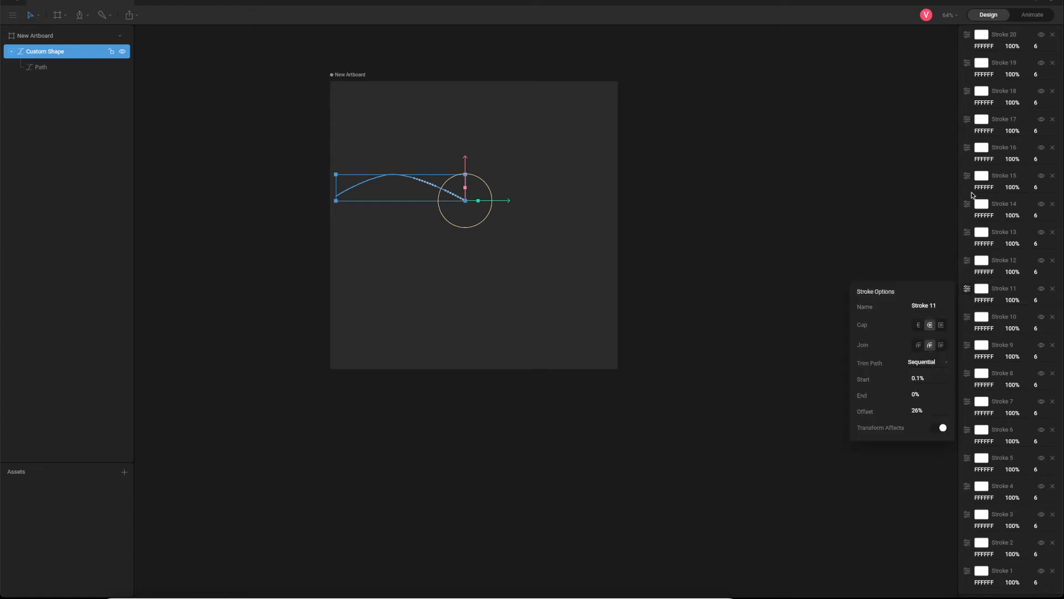
click(967, 119)
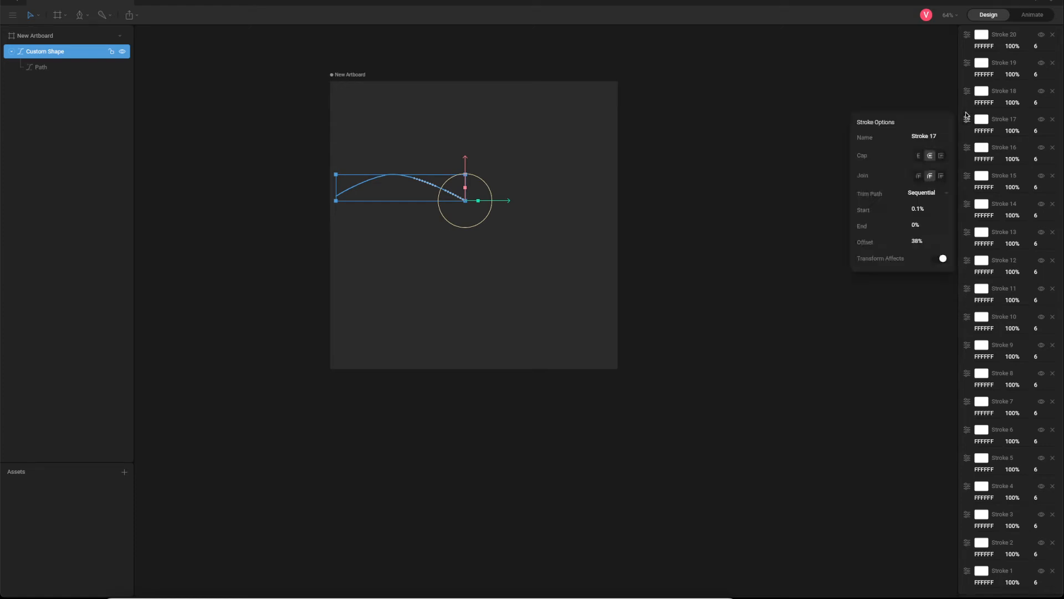
click(968, 93)
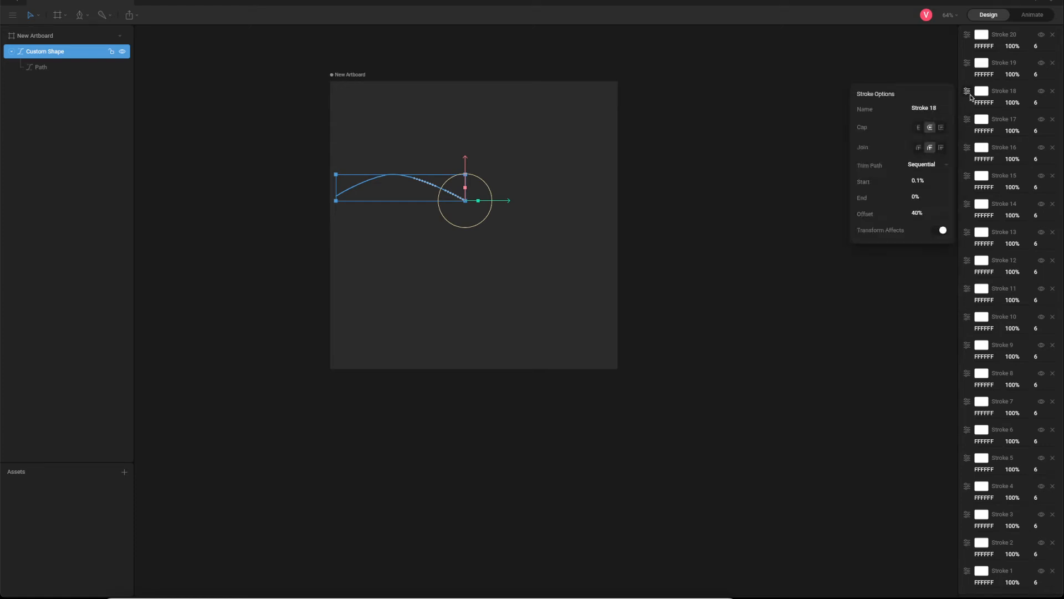
click(968, 63)
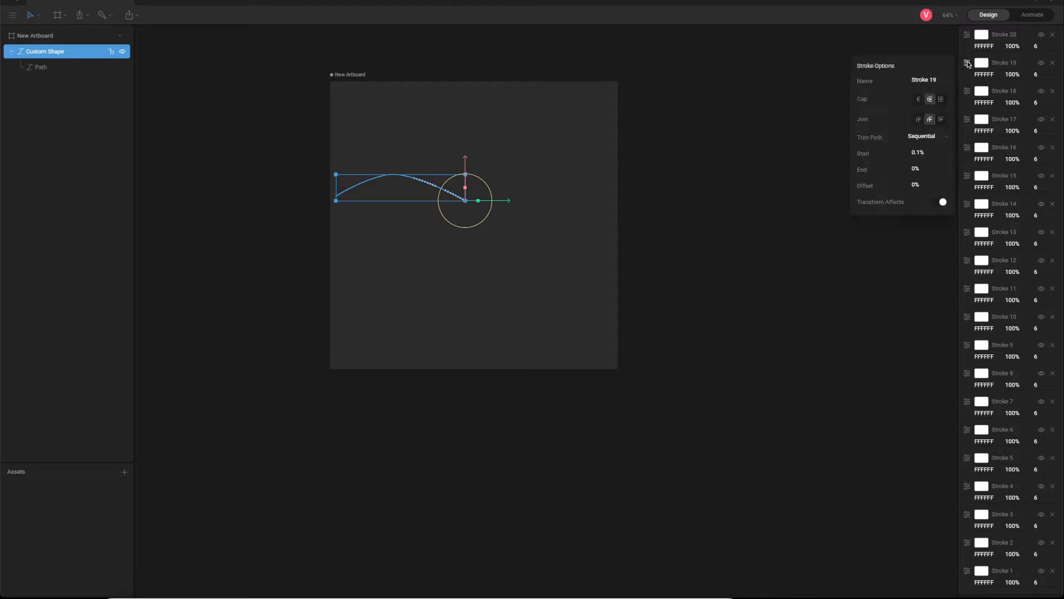
click(923, 184)
text(5)
key(Return)
Set the trim path offset of Stroke 20 to 52% and of Stroke 21 to 58%.
click(967, 34)
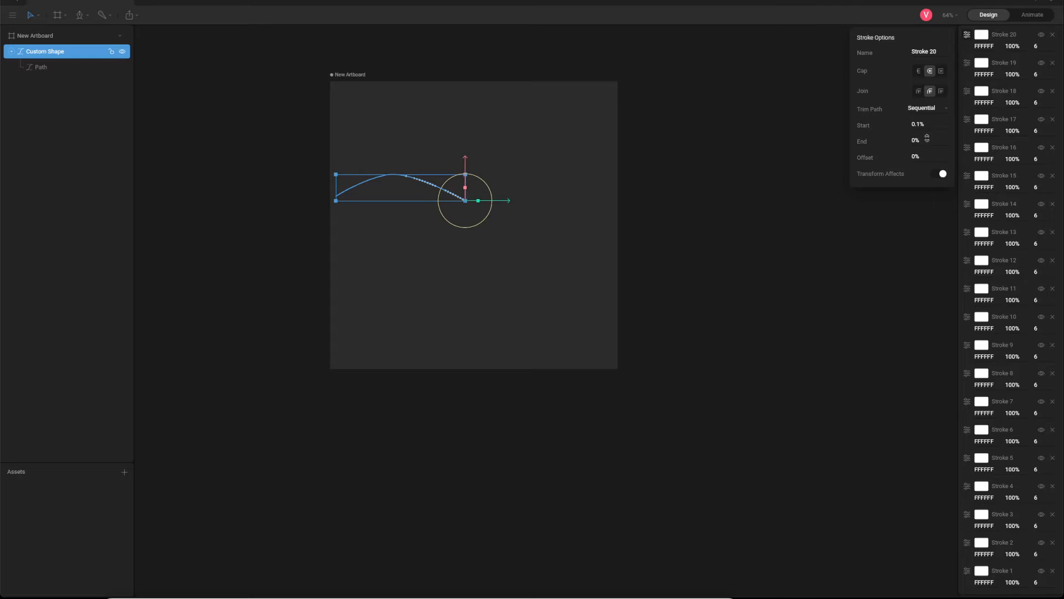
click(920, 156)
text(52)
key(Return)
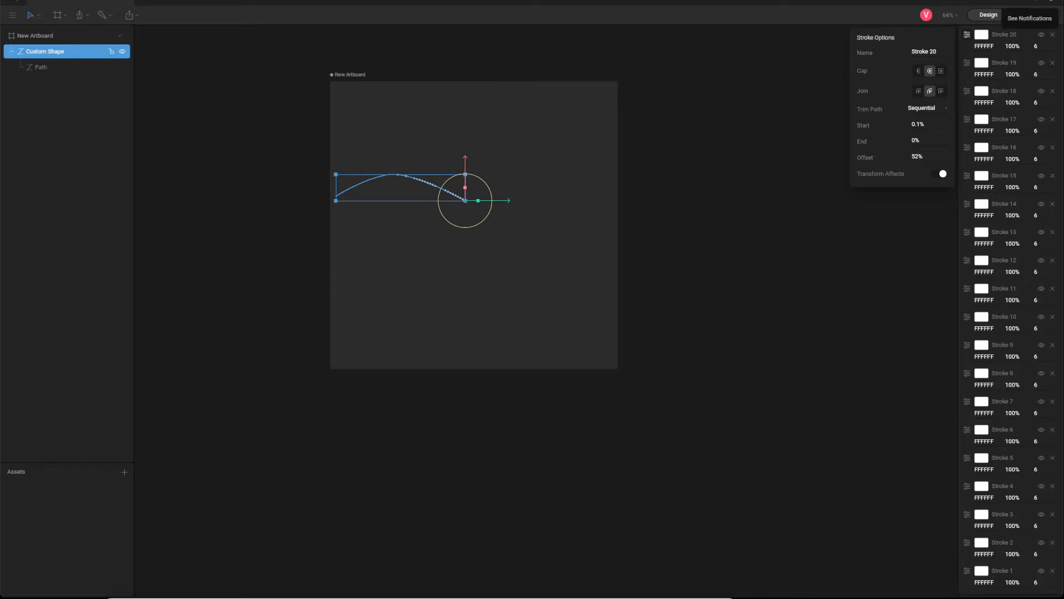
scroll(987, 57, up, 2)
click(967, 52)
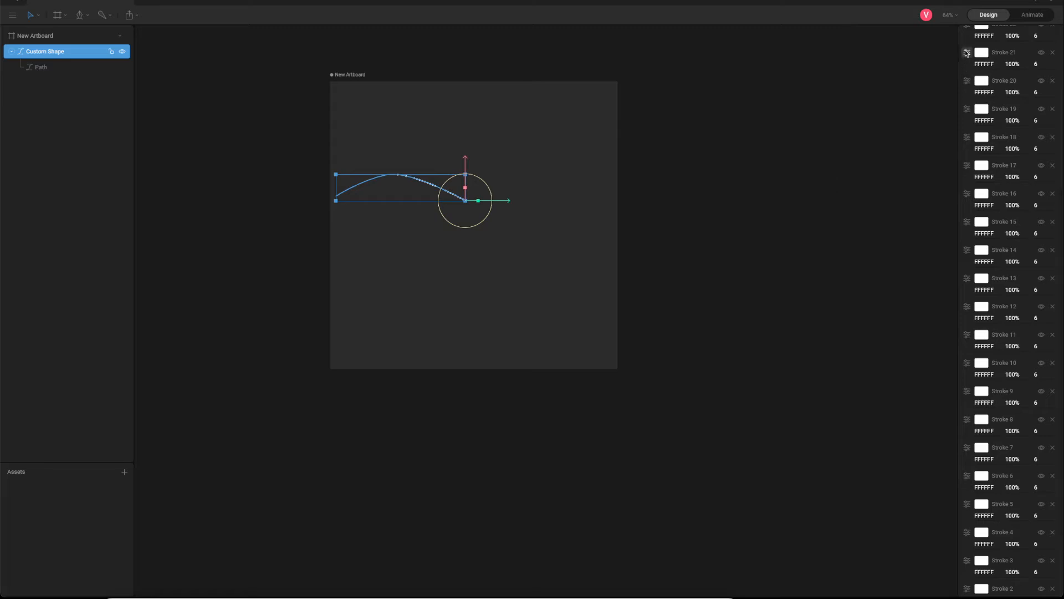
click(920, 173)
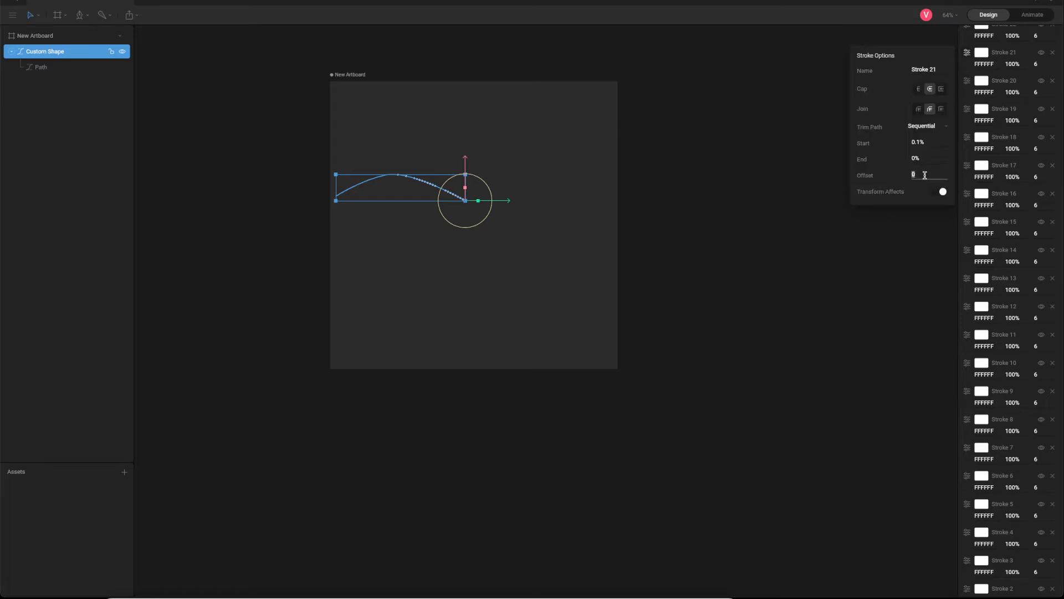
text(58)
key(Return)
Set the trim path offset of Stroke 22 to 64% and of Stroke 23 to 70%.
scroll(964, 72, up, 2)
scroll(965, 72, up, 1)
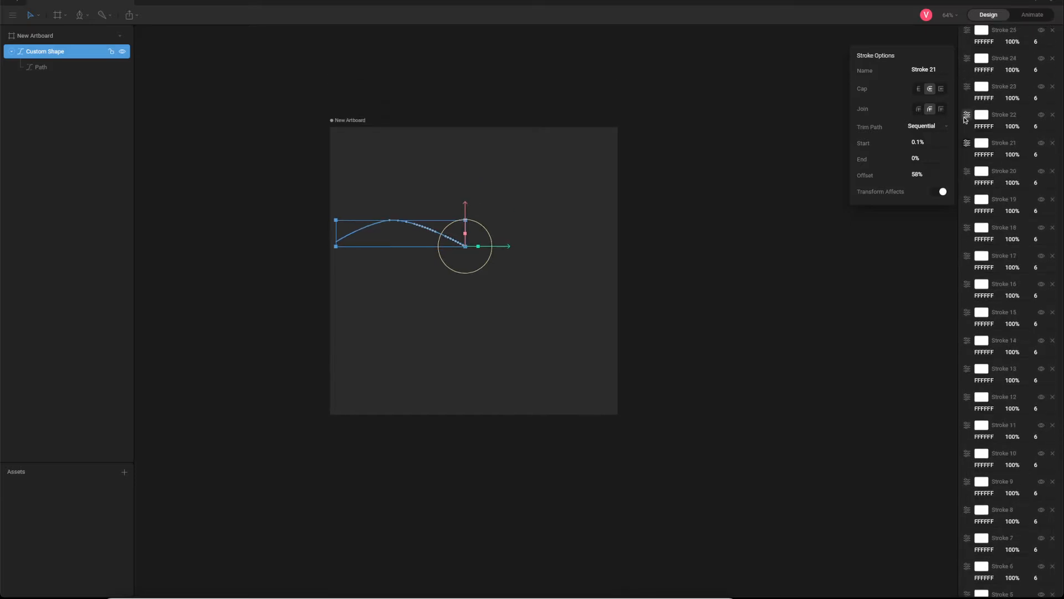
click(967, 115)
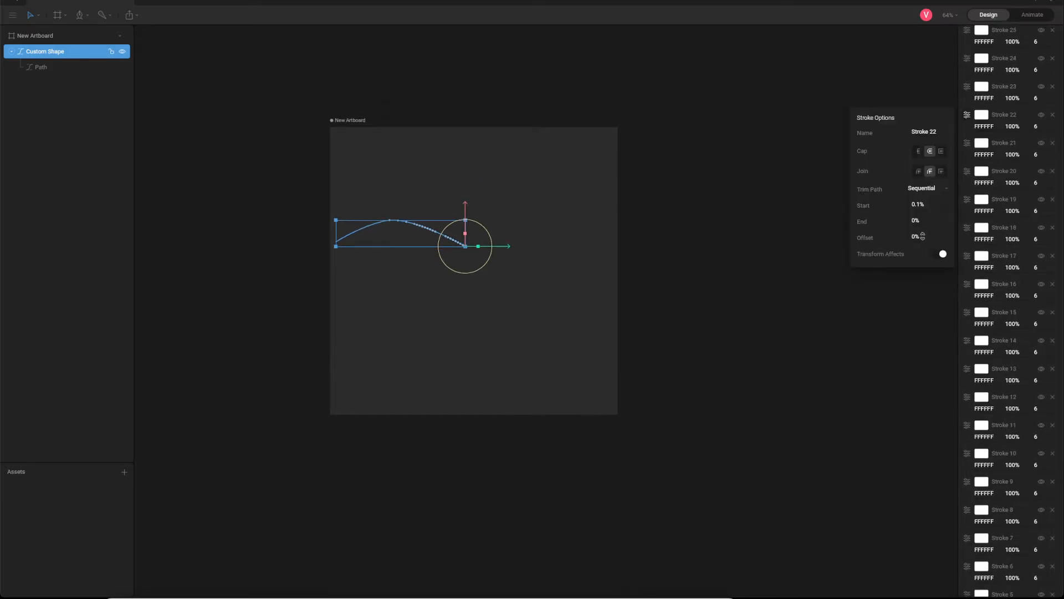
click(923, 237)
text(64)
key(Return)
click(967, 86)
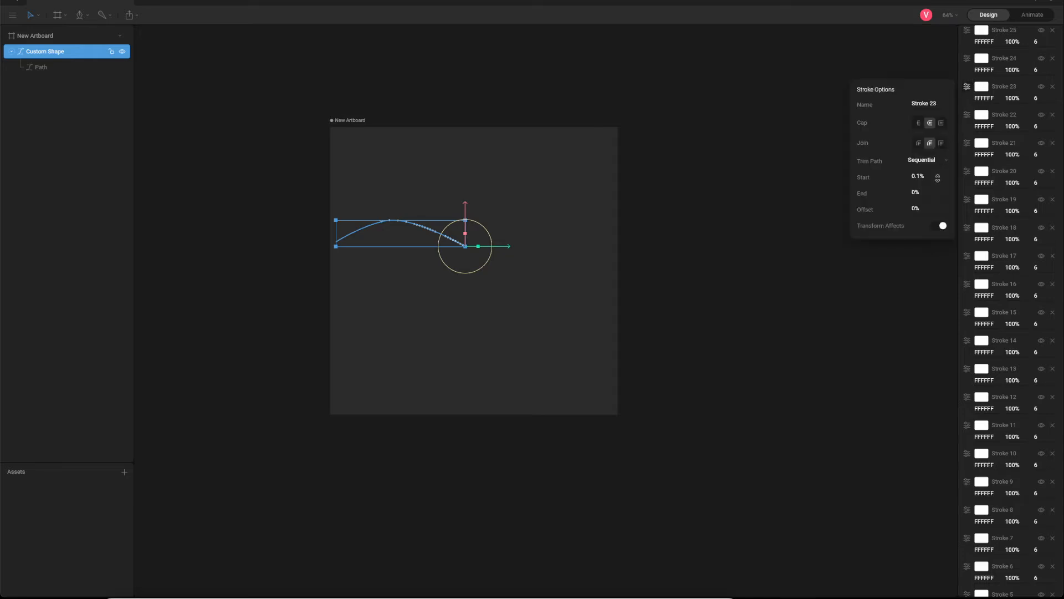
click(931, 209)
text(7)
key(Return)
Set the trim path offset of Stroke 24 to 76% and of Stroke 25 to 84%.
click(967, 58)
click(928, 179)
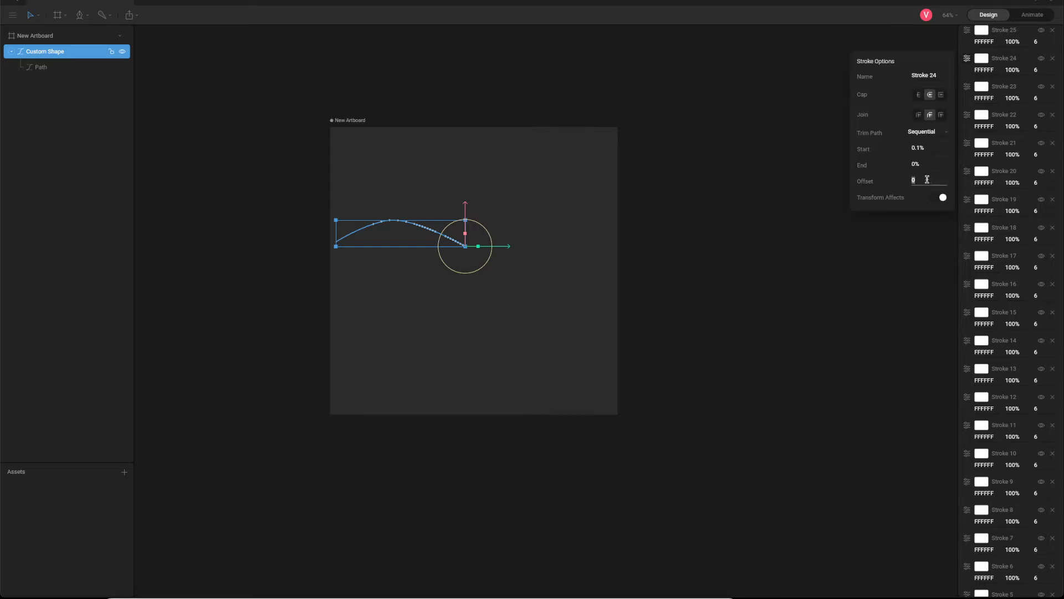
text(76)
key(Return)
click(967, 30)
click(928, 151)
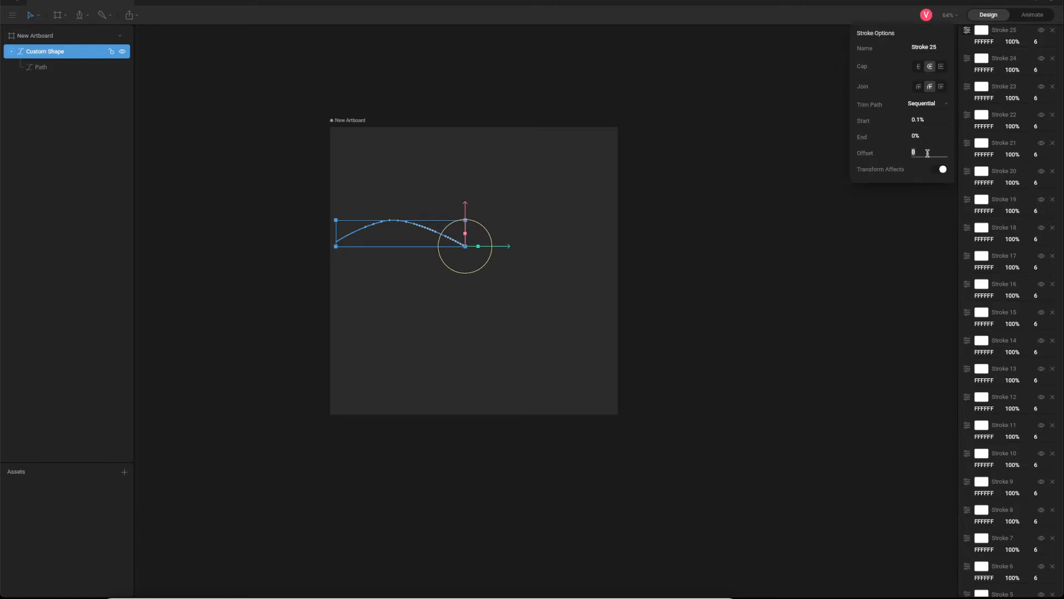
text(84)
key(Return)
Examine the trim path offsets of Strokes 18 through 26 to compare the spacing between consecutive dots.
scroll(975, 83, up, 1)
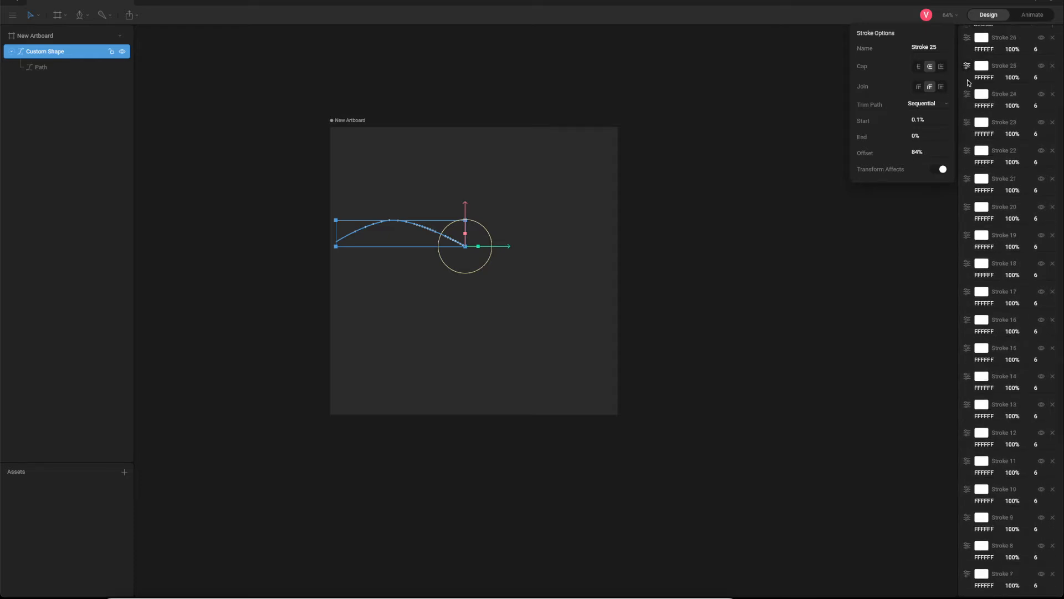
scroll(969, 83, up, 3)
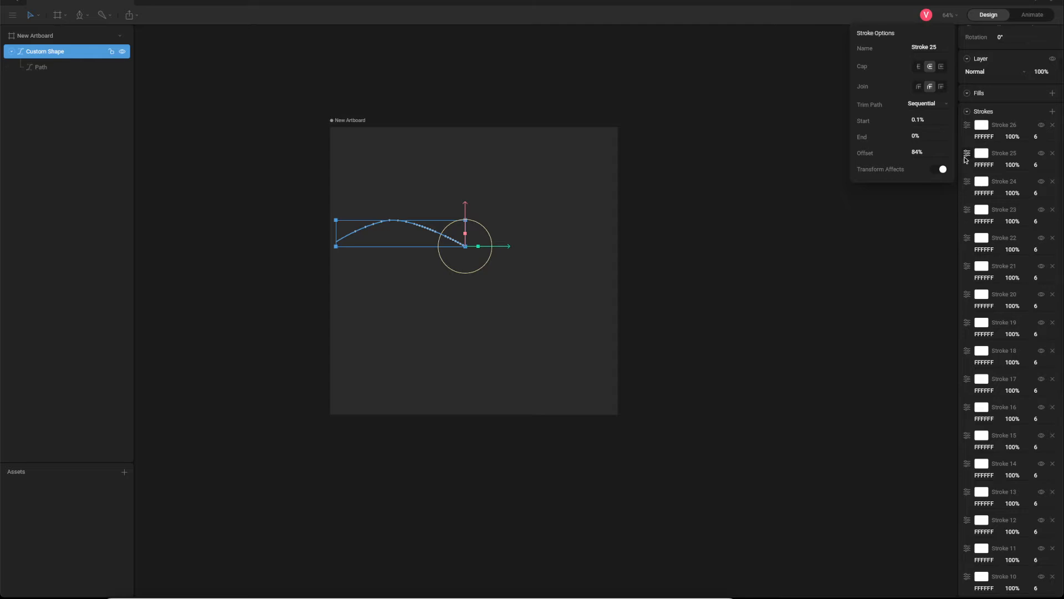
click(968, 155)
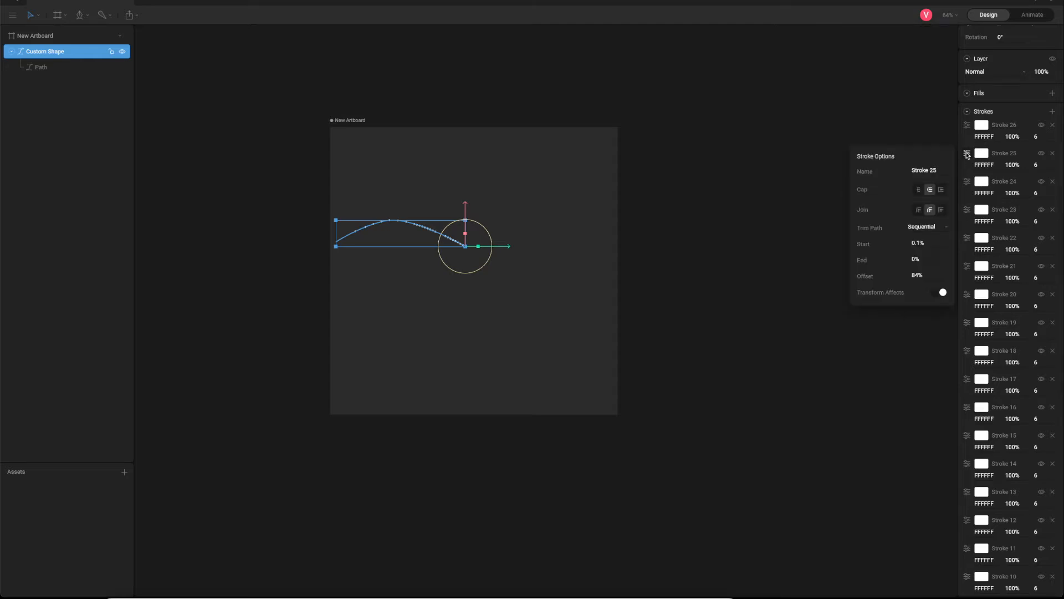
click(968, 182)
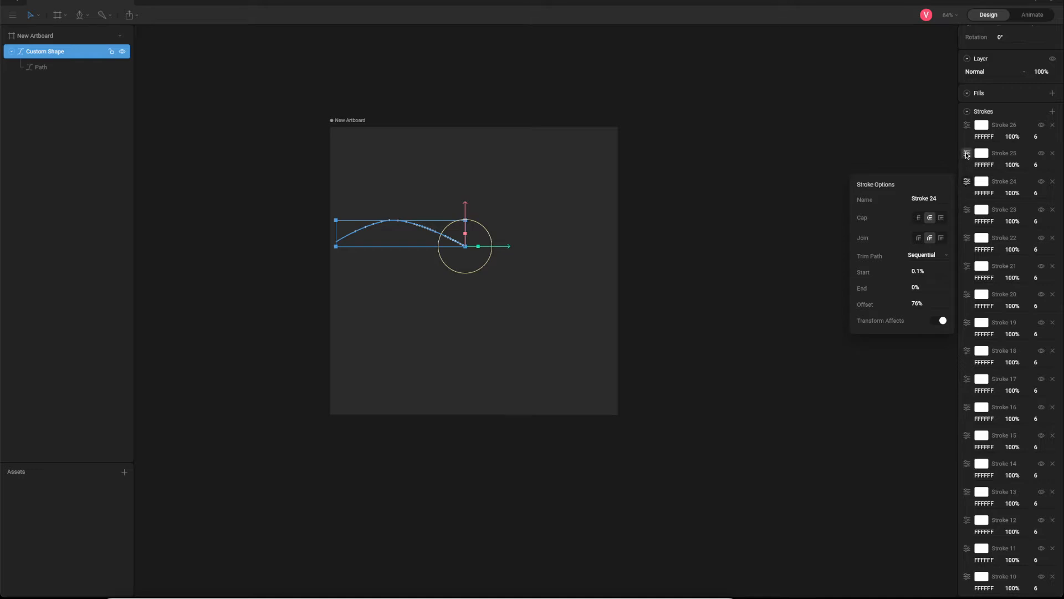
click(967, 265)
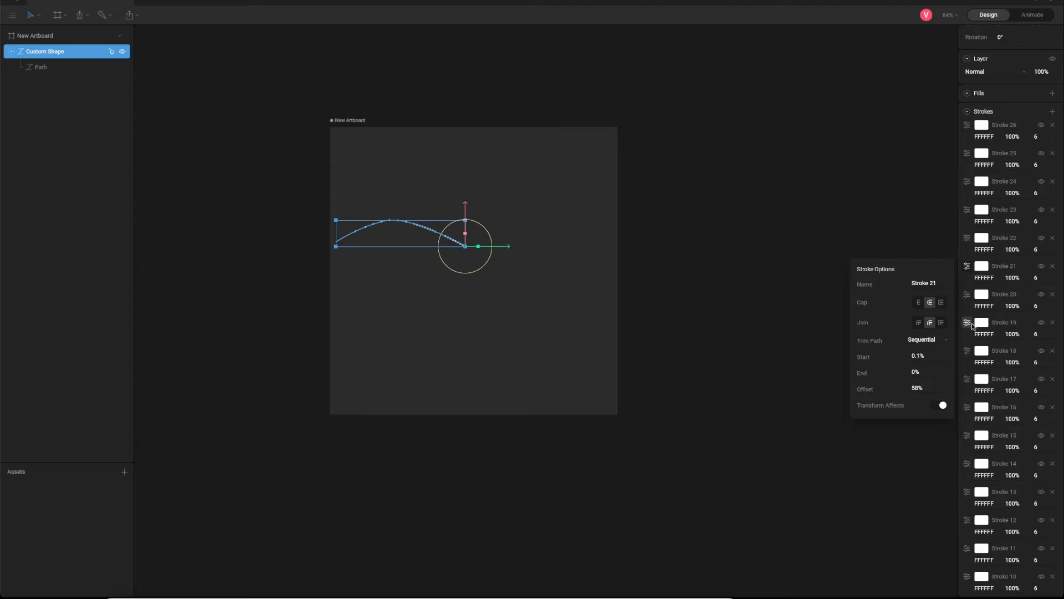
click(967, 351)
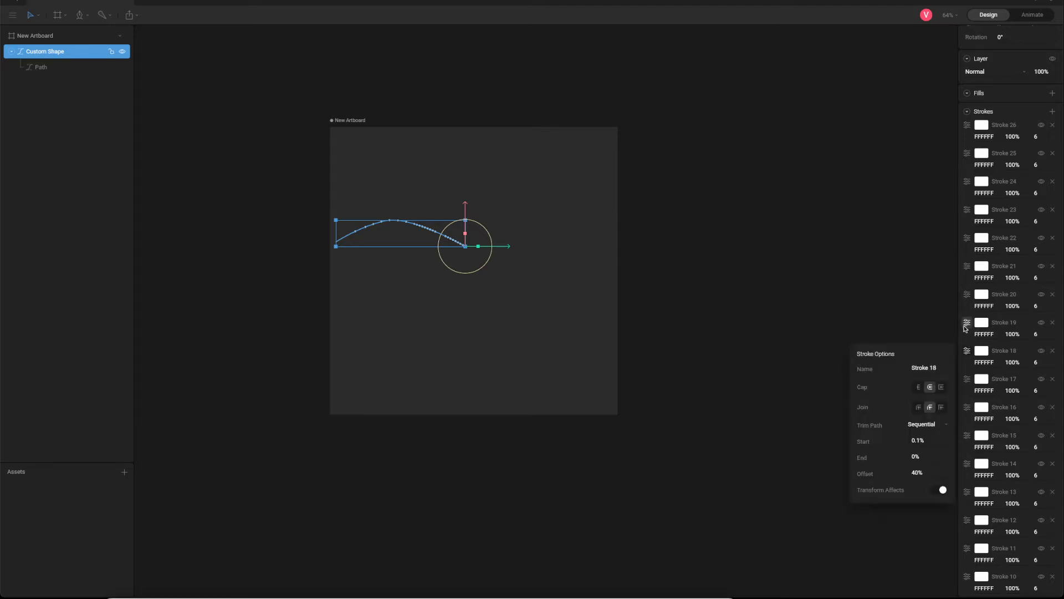
click(967, 322)
click(967, 295)
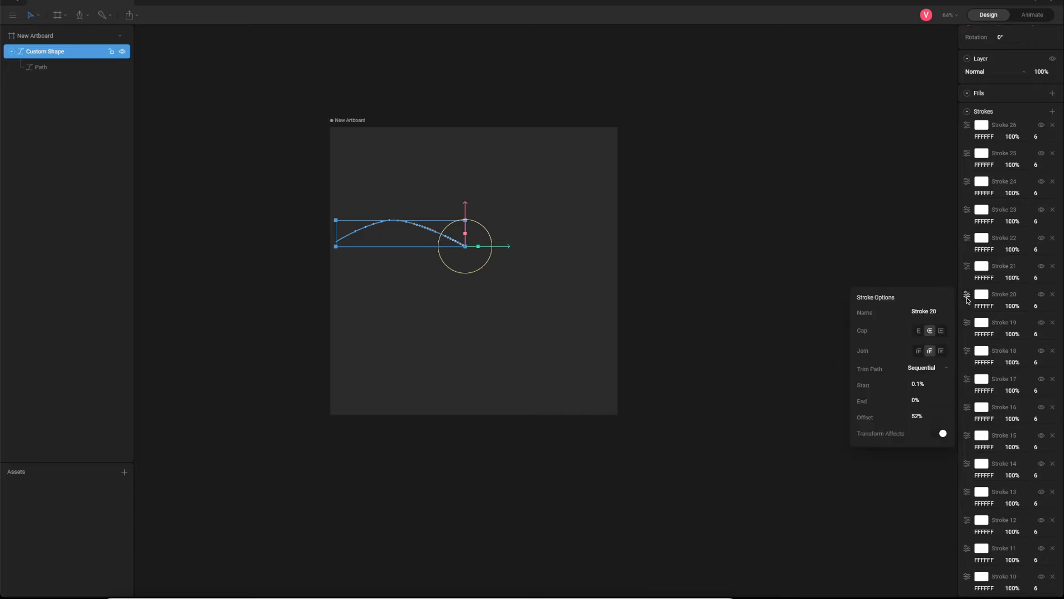
click(968, 266)
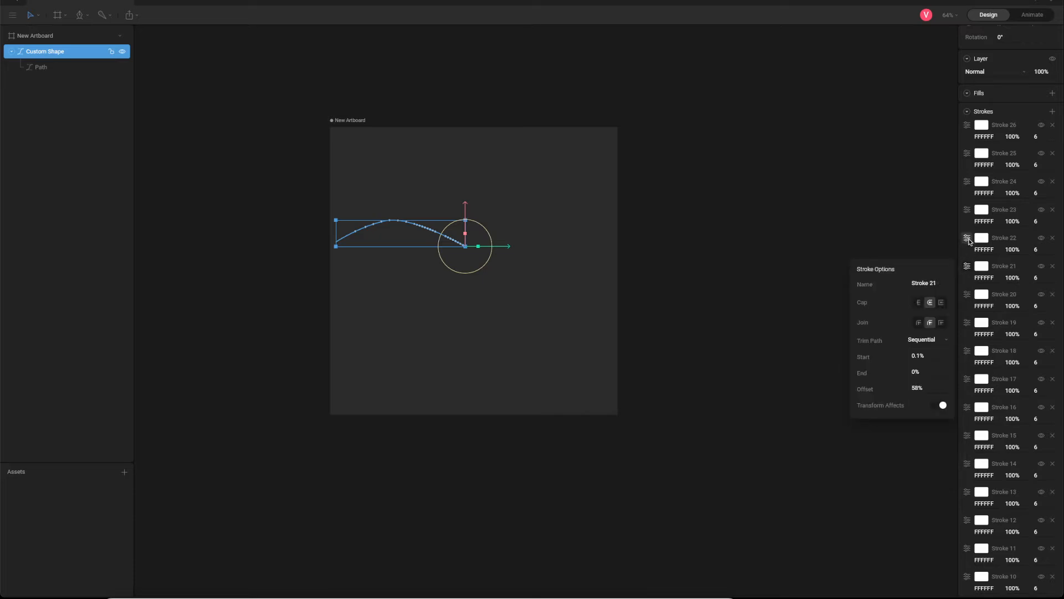
click(967, 238)
click(967, 210)
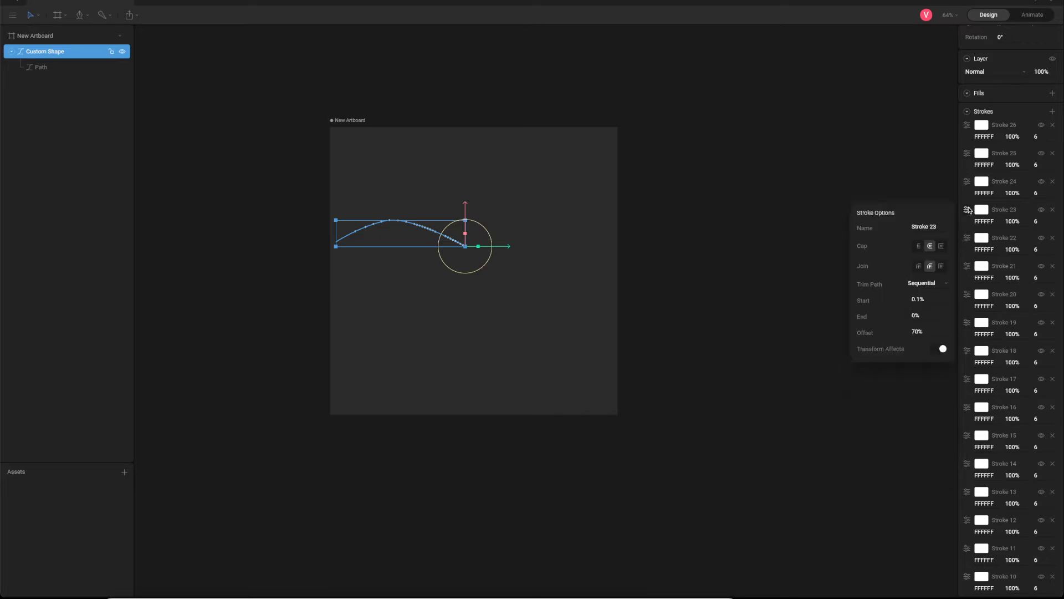
click(968, 182)
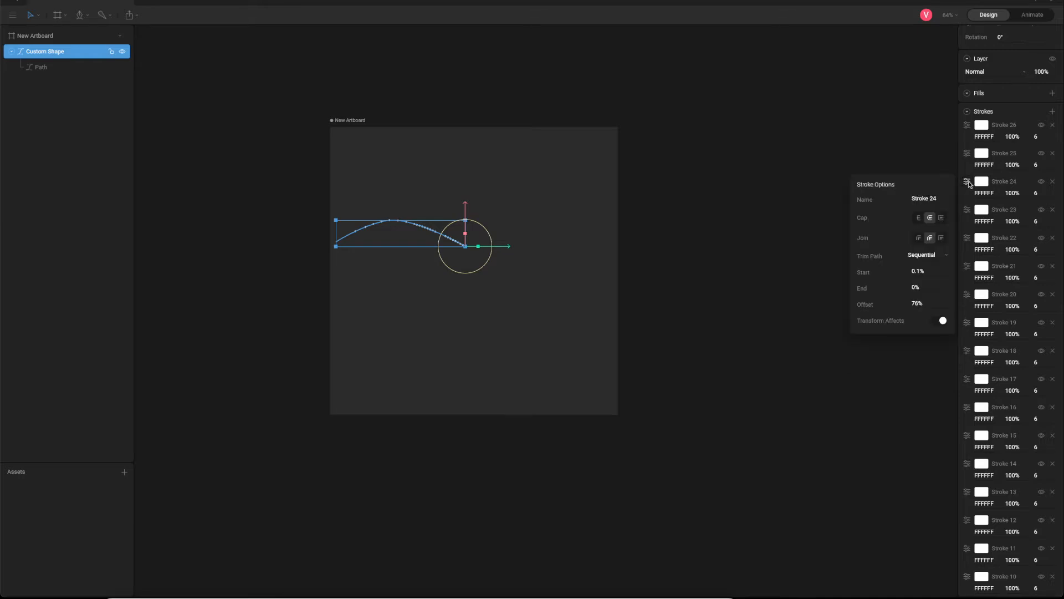
click(967, 154)
click(968, 154)
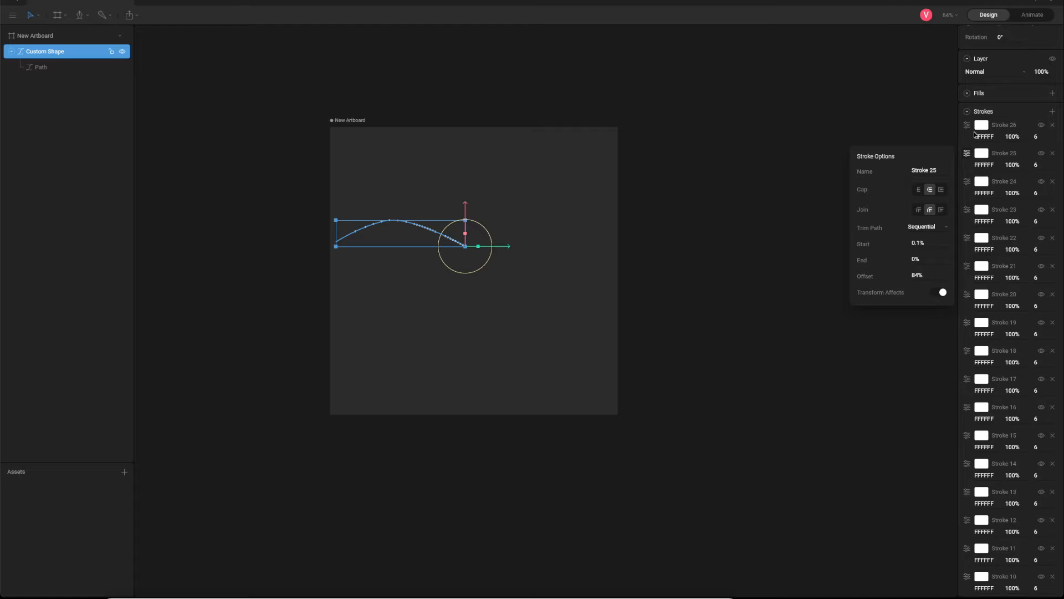
click(968, 125)
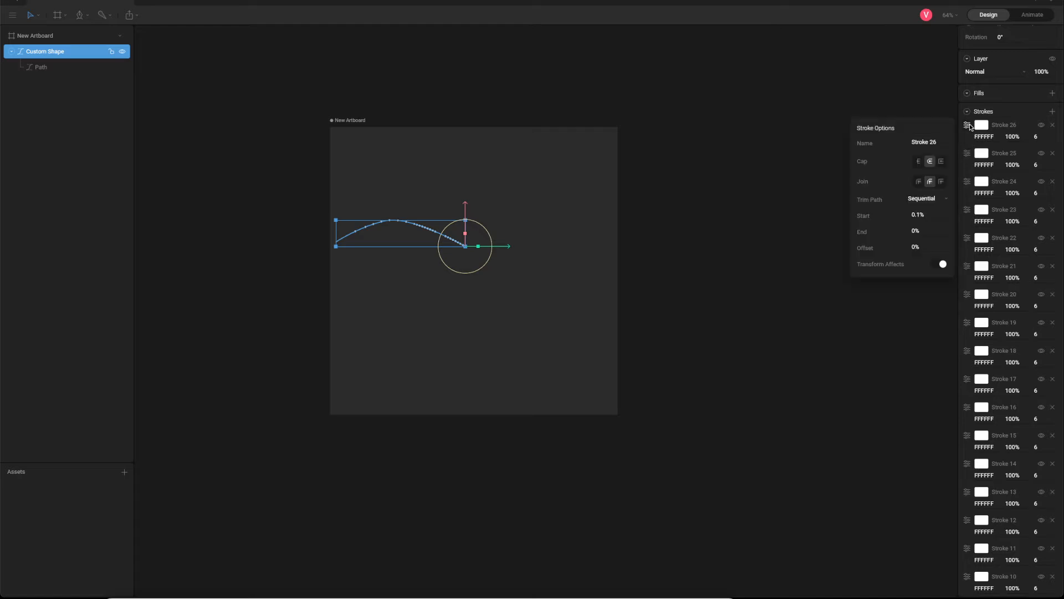
click(924, 245)
click(968, 181)
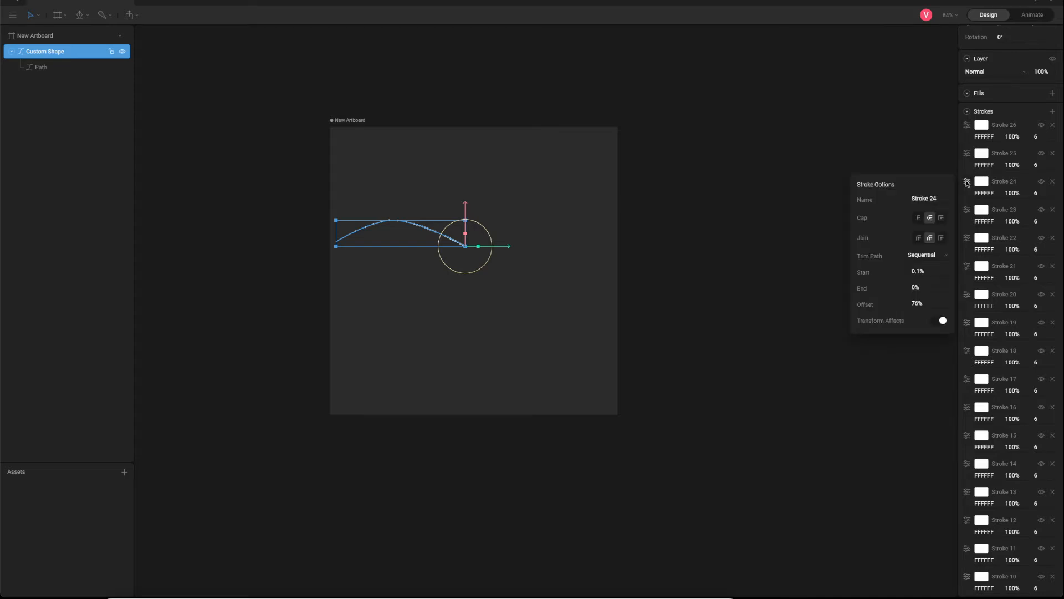
click(968, 154)
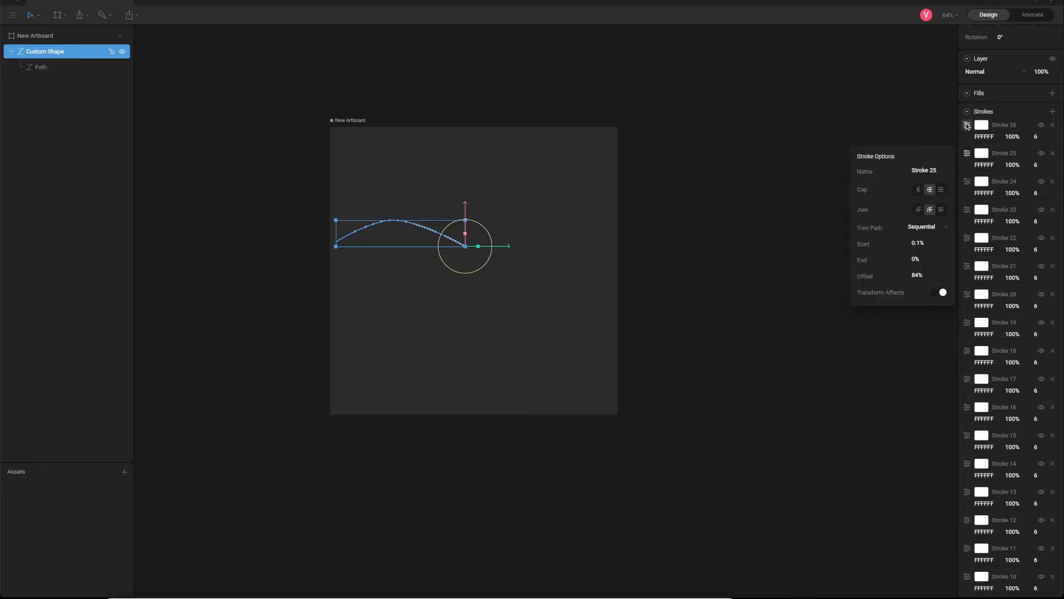
Set the trim path offset of Stroke 26 to 88%.
click(968, 124)
click(923, 248)
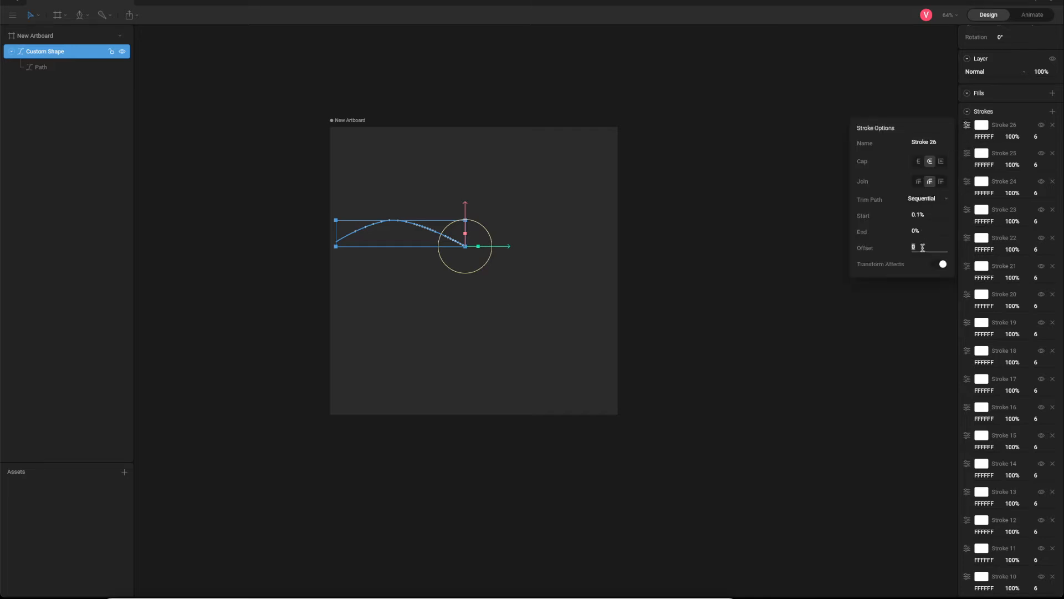
text(88)
key(Return)
Duplicate Stroke 26 and duplicate its copy once more to add two further strokes to the shape.
right_click(1012, 127)
click(1016, 136)
right_click(1011, 127)
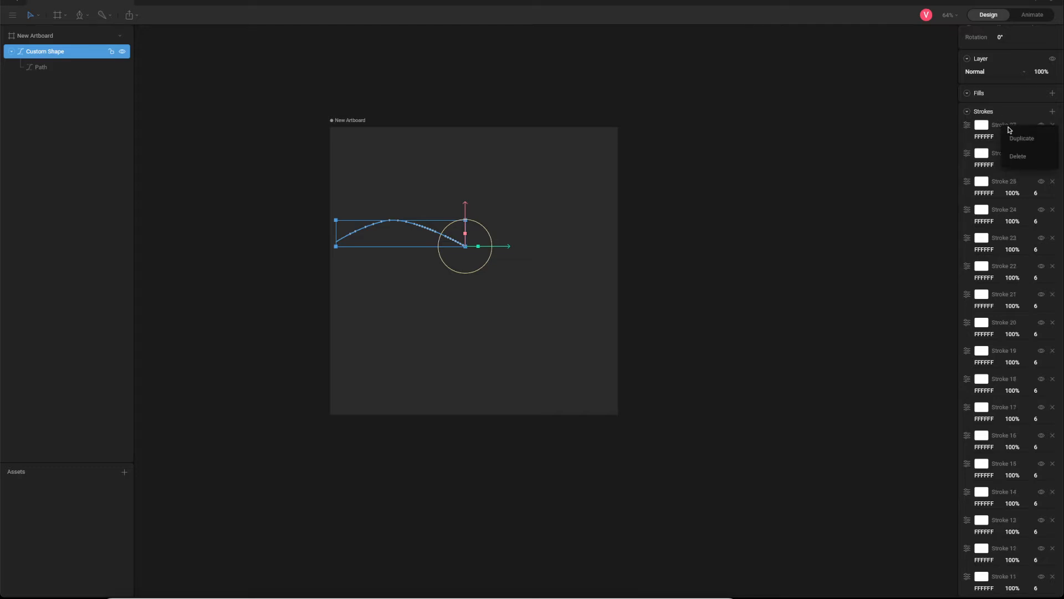
click(1015, 137)
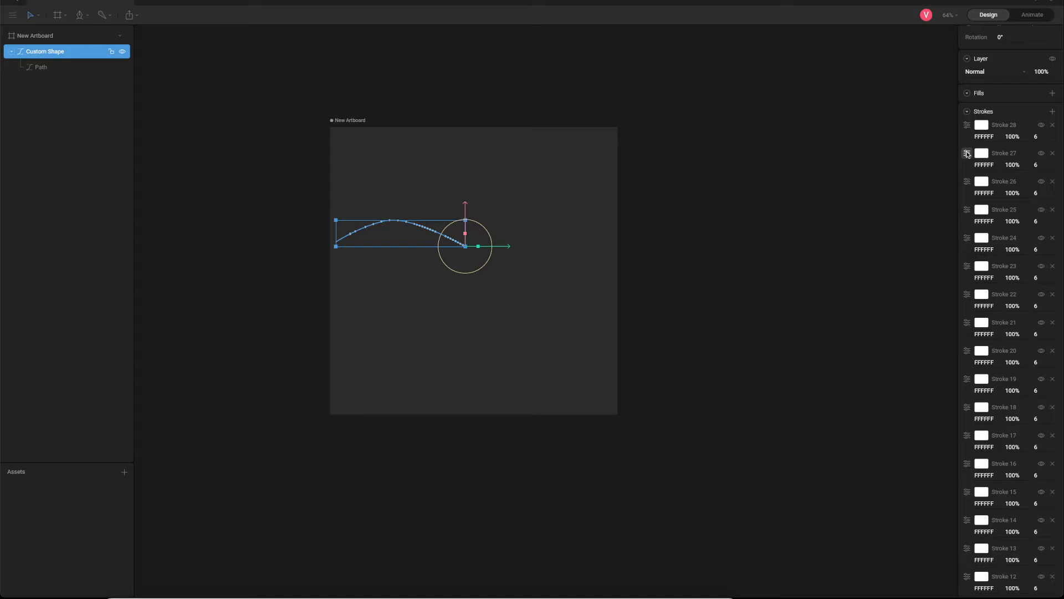
Set the trim path offset of Stroke 27 to 94% and of Stroke 28 to 100%.
click(967, 154)
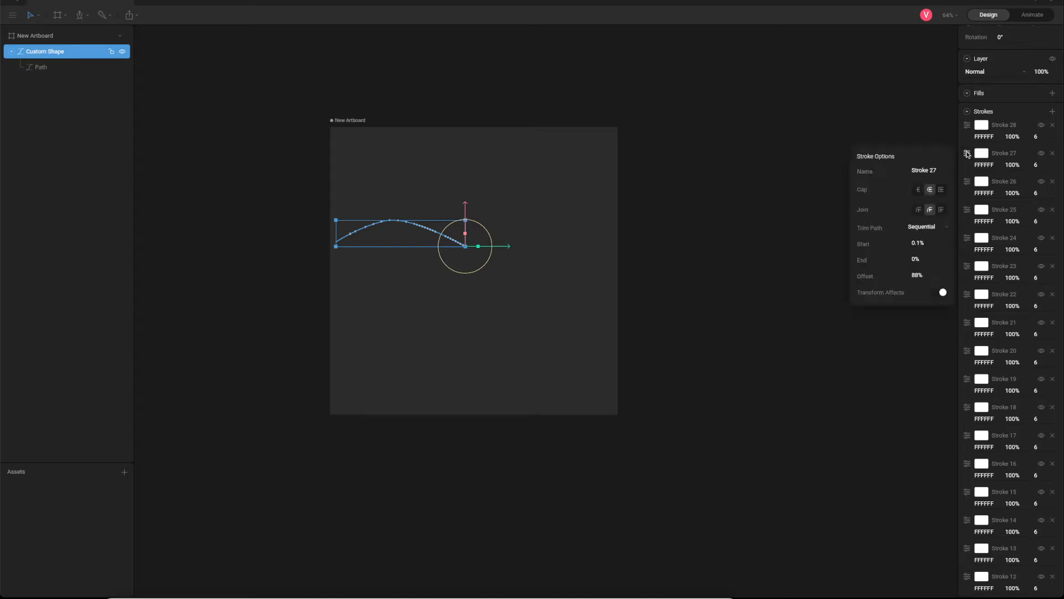
click(923, 275)
text(94)
key(Return)
click(967, 125)
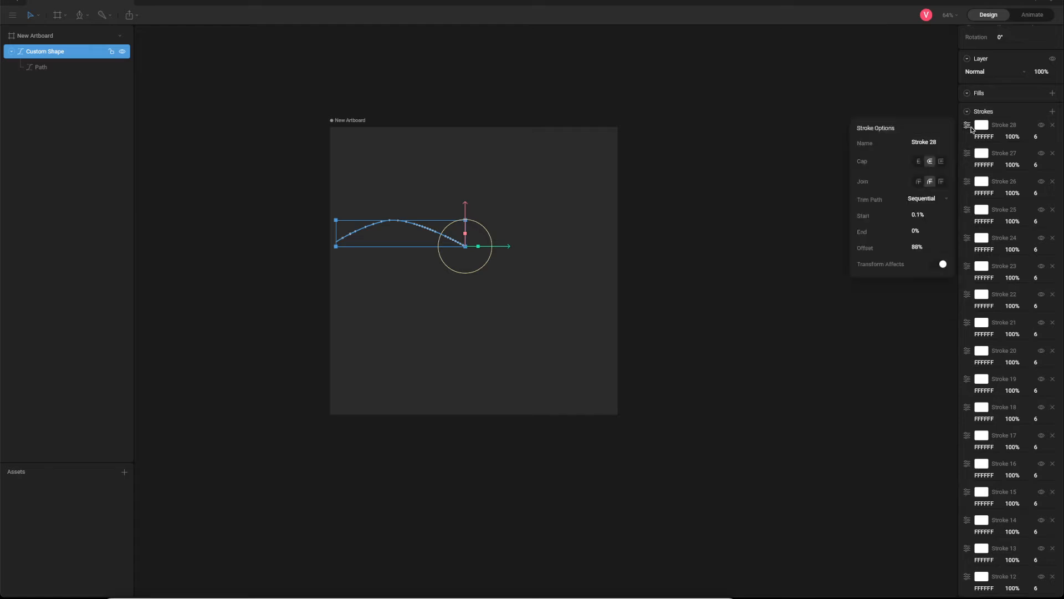
click(918, 248)
text(100)
key(Return)
Examine the trim path offsets of Strokes 16 through 21 and view the dotted curve without its selection outline.
scroll(966, 315, down, 3)
click(968, 375)
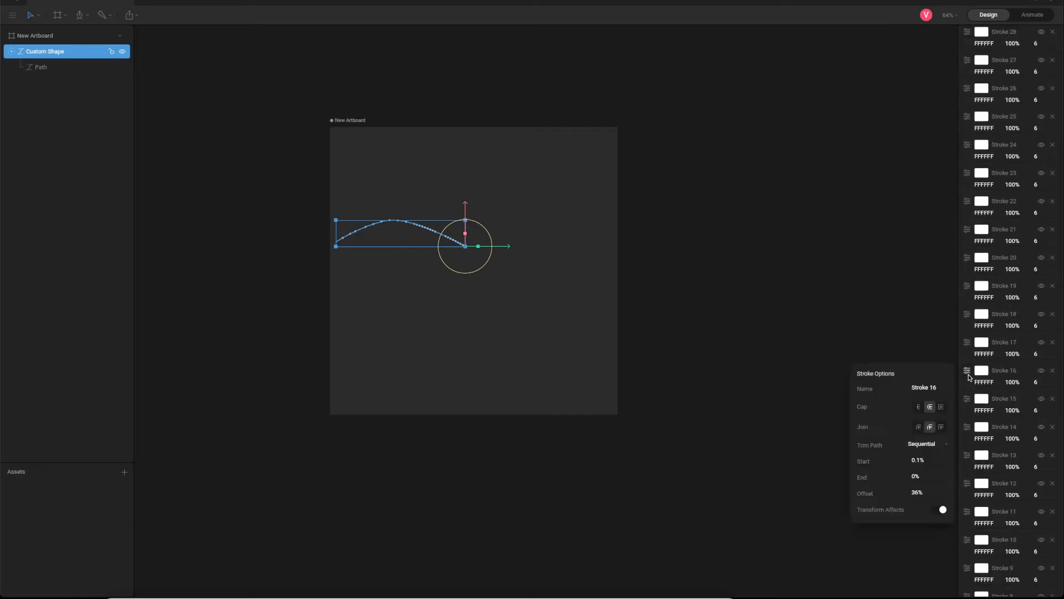
click(967, 359)
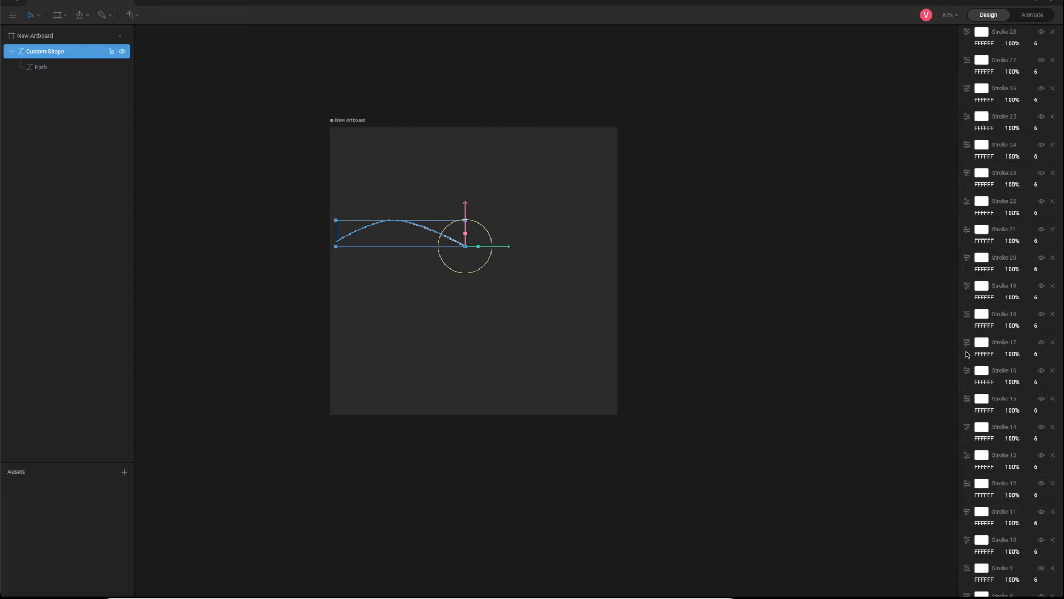
click(968, 344)
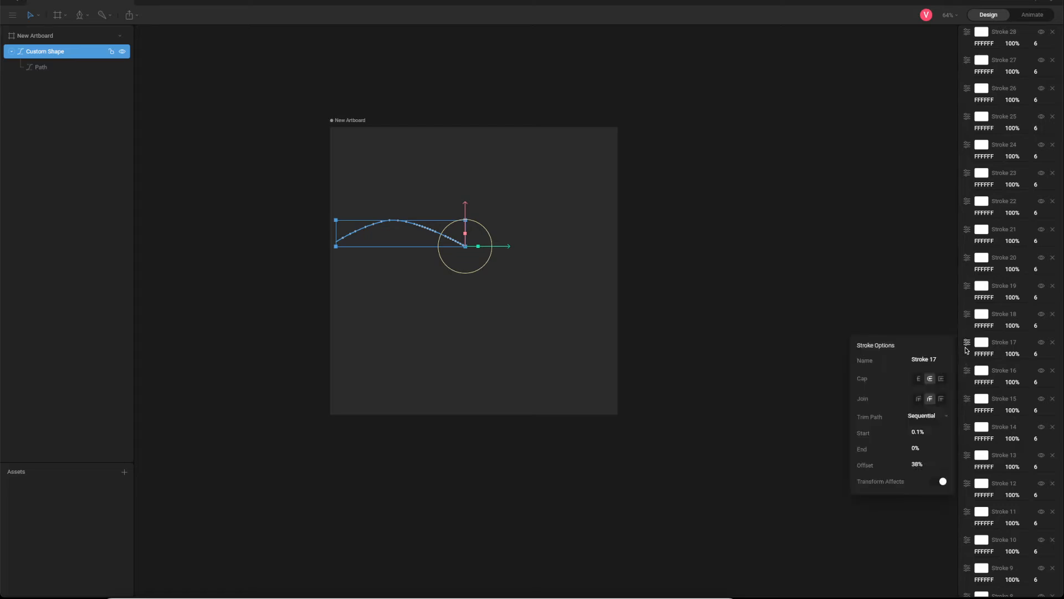
click(966, 369)
click(966, 342)
click(967, 315)
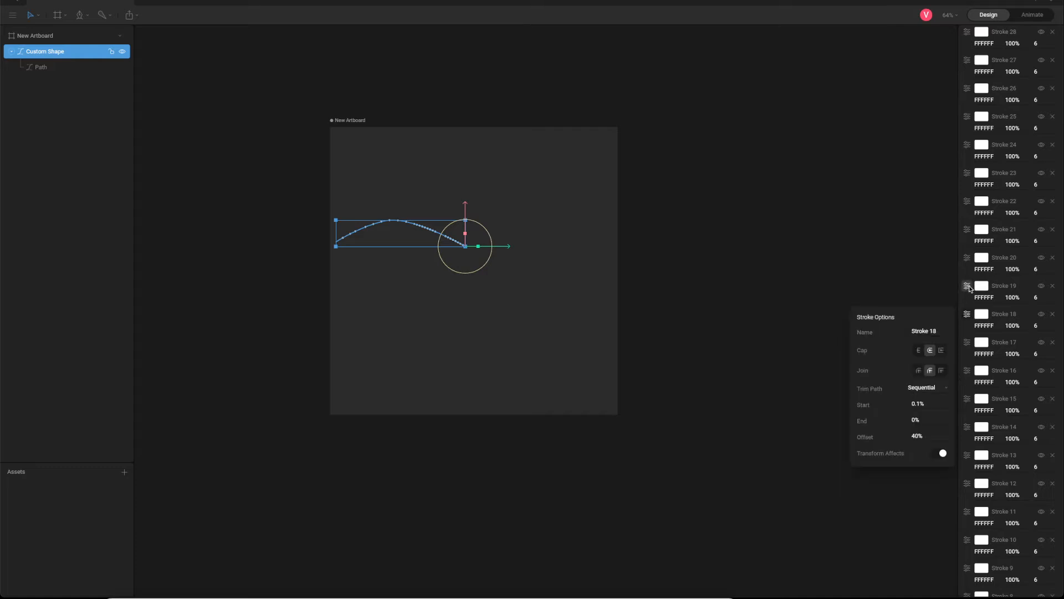
click(968, 287)
click(969, 258)
click(968, 259)
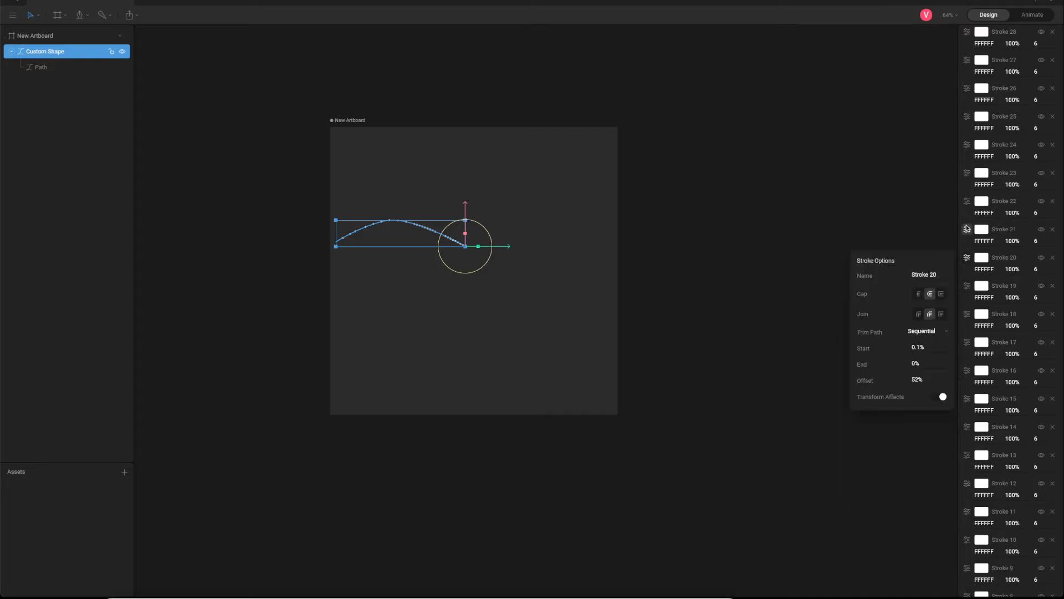
click(967, 229)
click(967, 229)
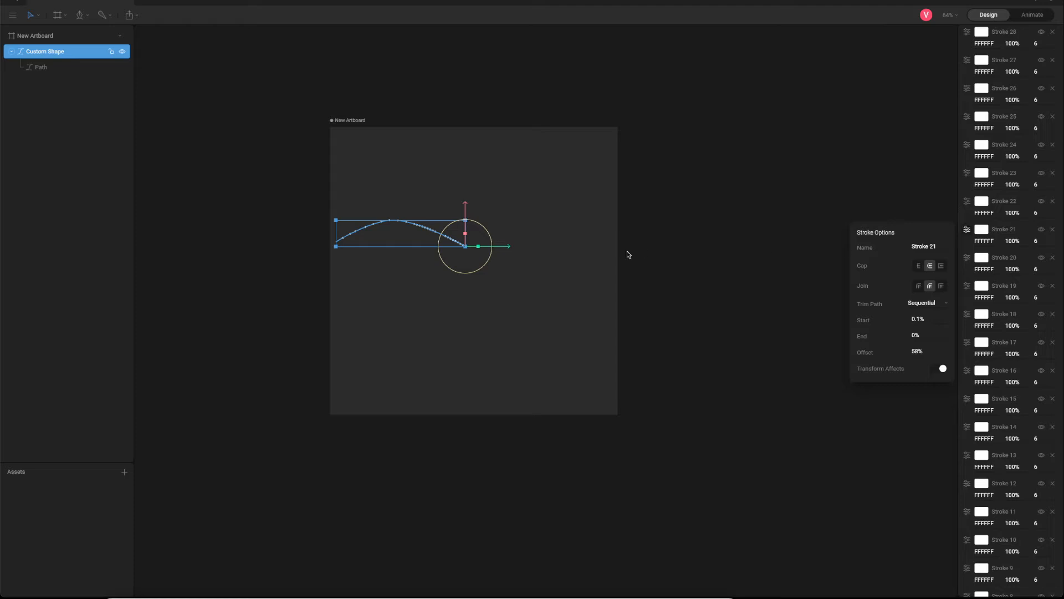
click(32, 54)
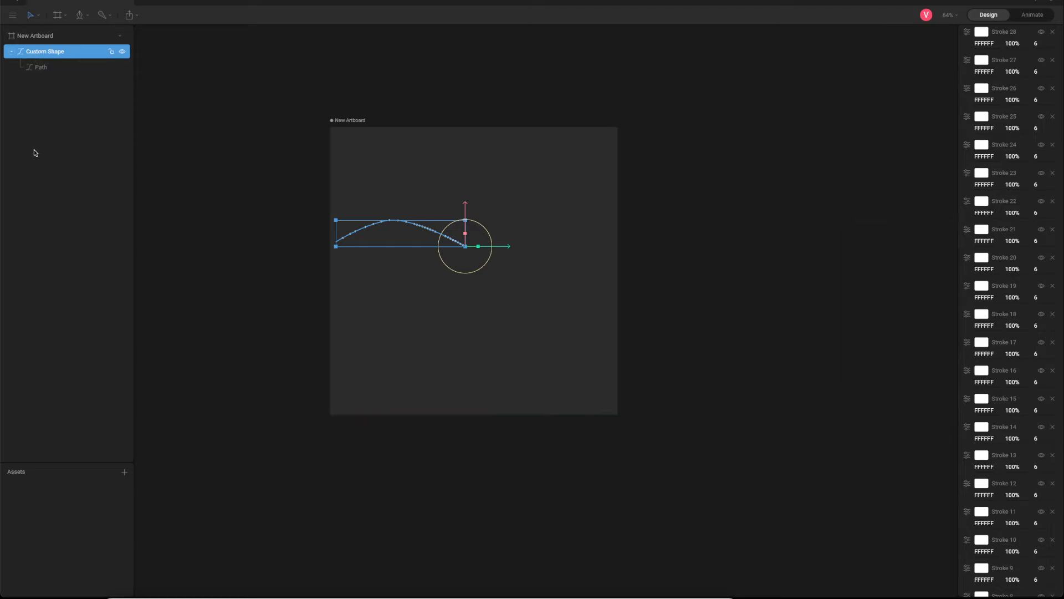
click(47, 39)
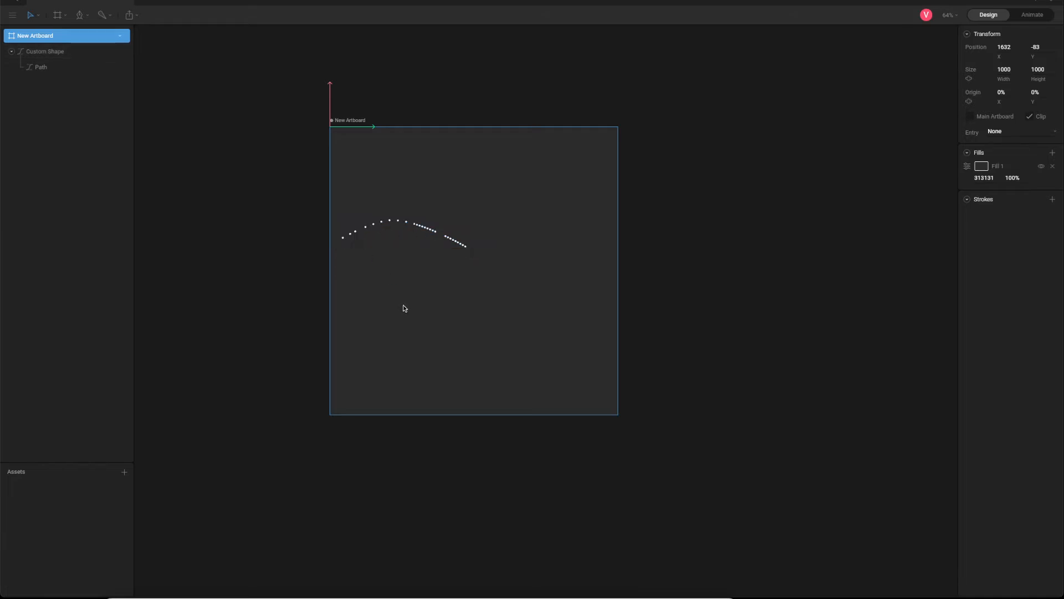
Switch to Animate mode, set the duration of Animation 1 to 6 seconds and show the full range on the timeline.
click(1030, 16)
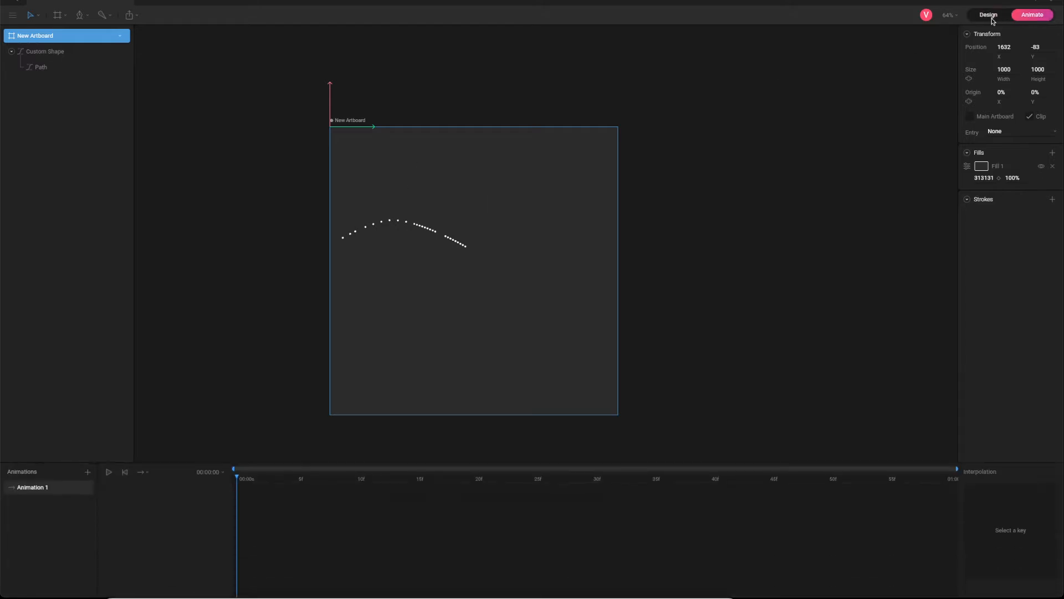
click(208, 472)
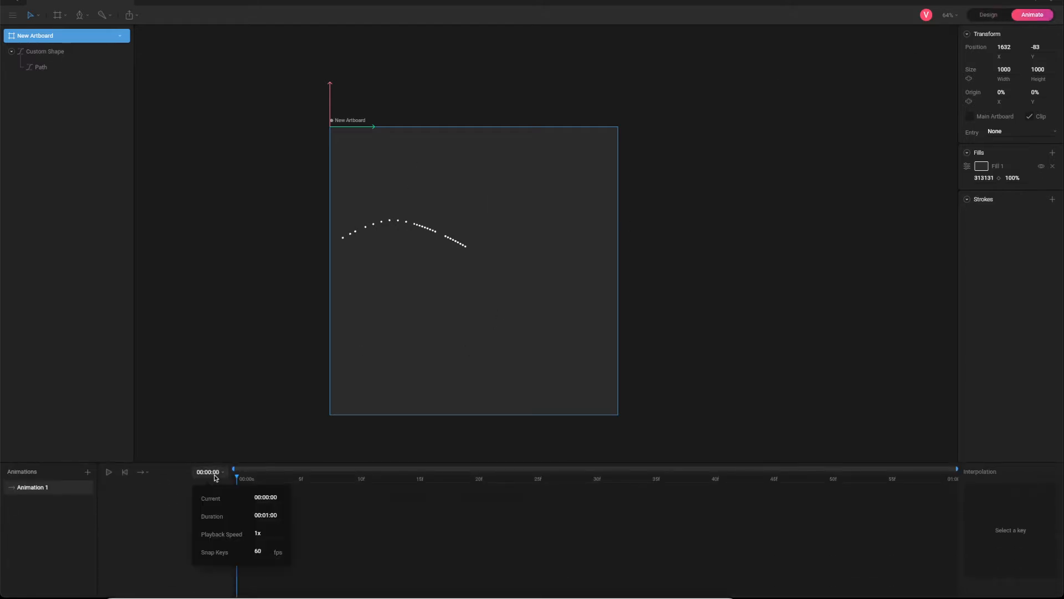
click(270, 510)
key(Return)
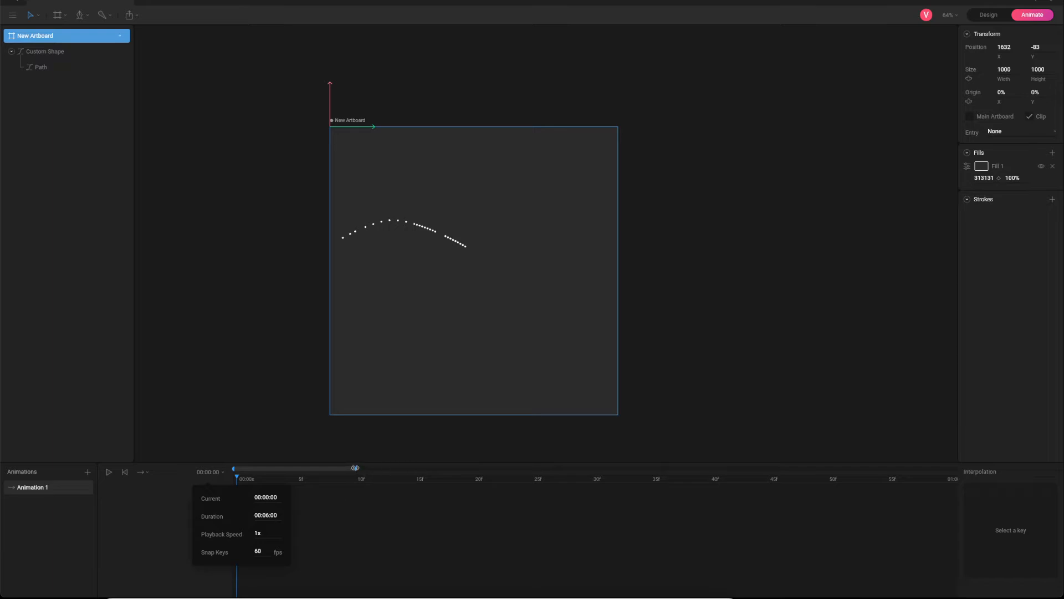
click(355, 467)
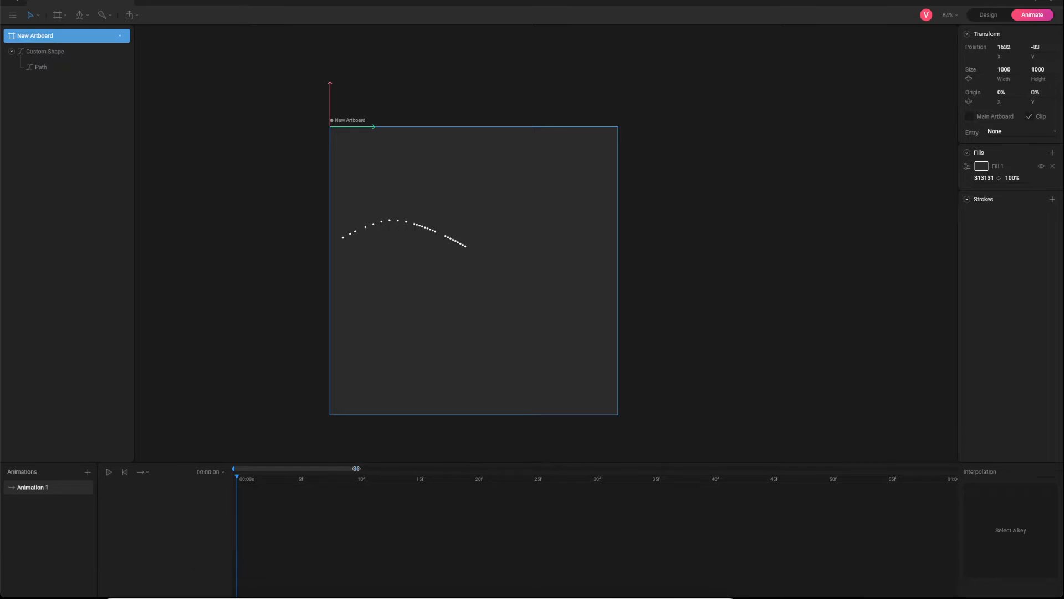
drag(357, 468, 974, 465)
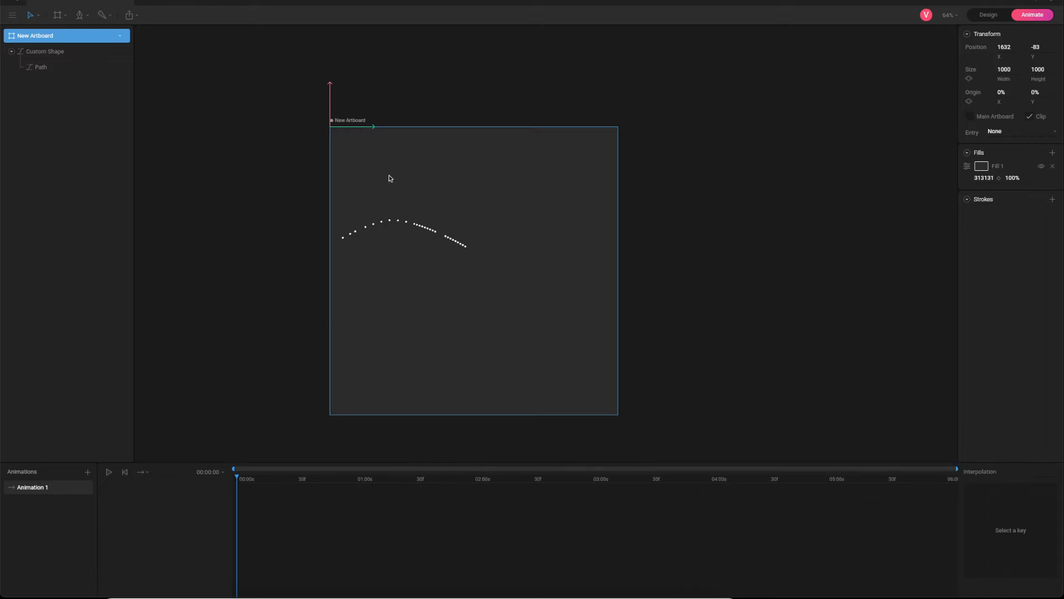
Edit the path's vertices and key the X and Y position of its outer end vertex at 0 seconds.
click(420, 232)
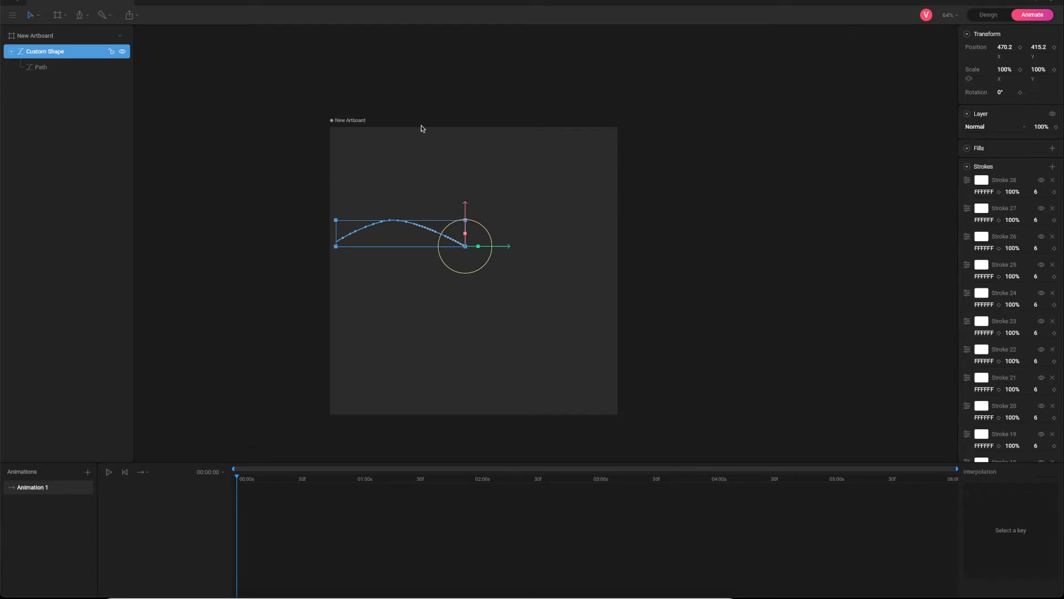
click(55, 67)
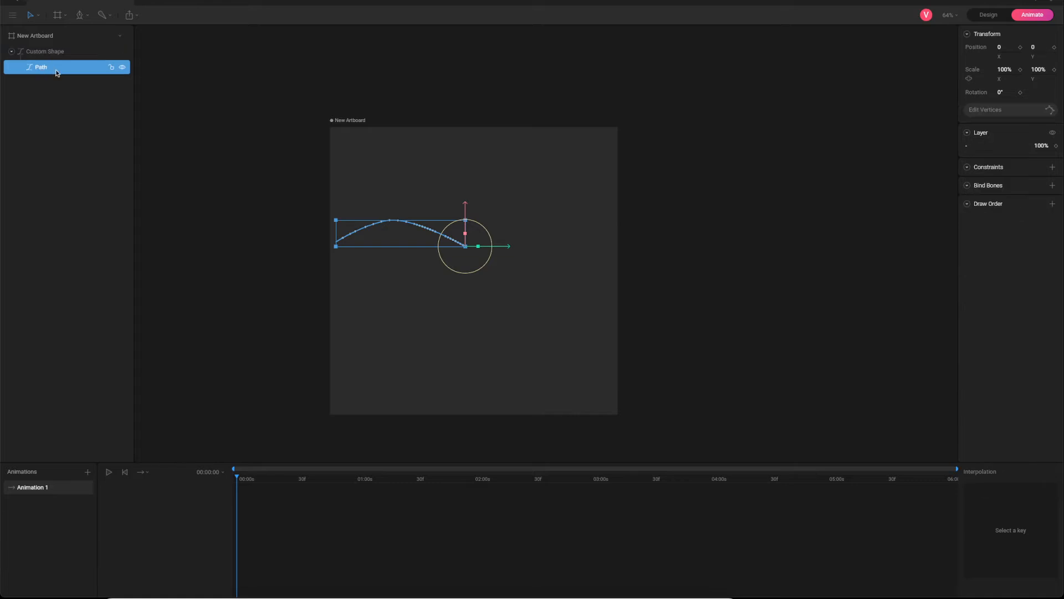
click(998, 108)
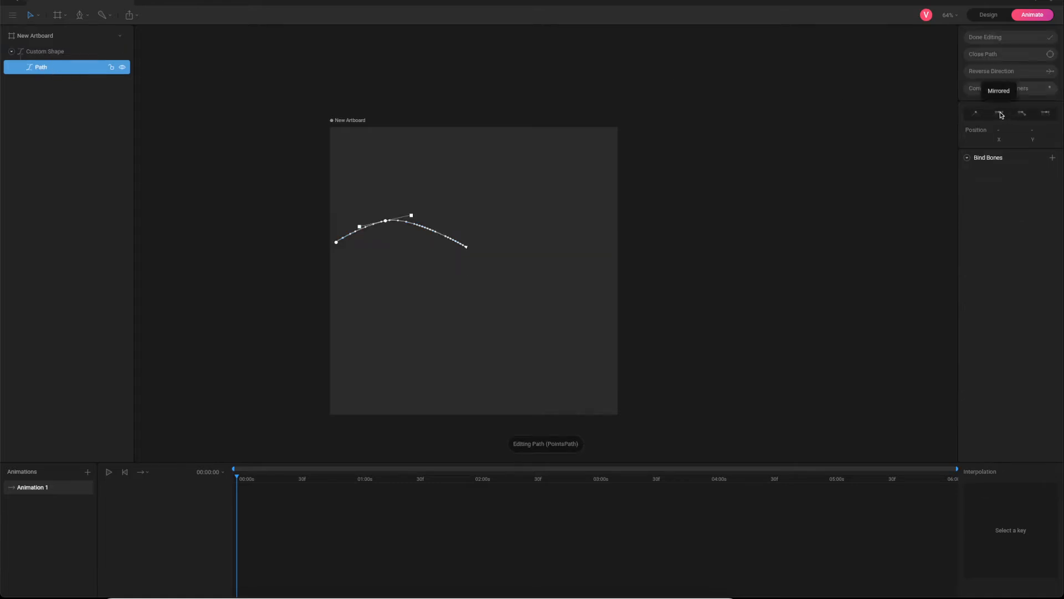
click(336, 242)
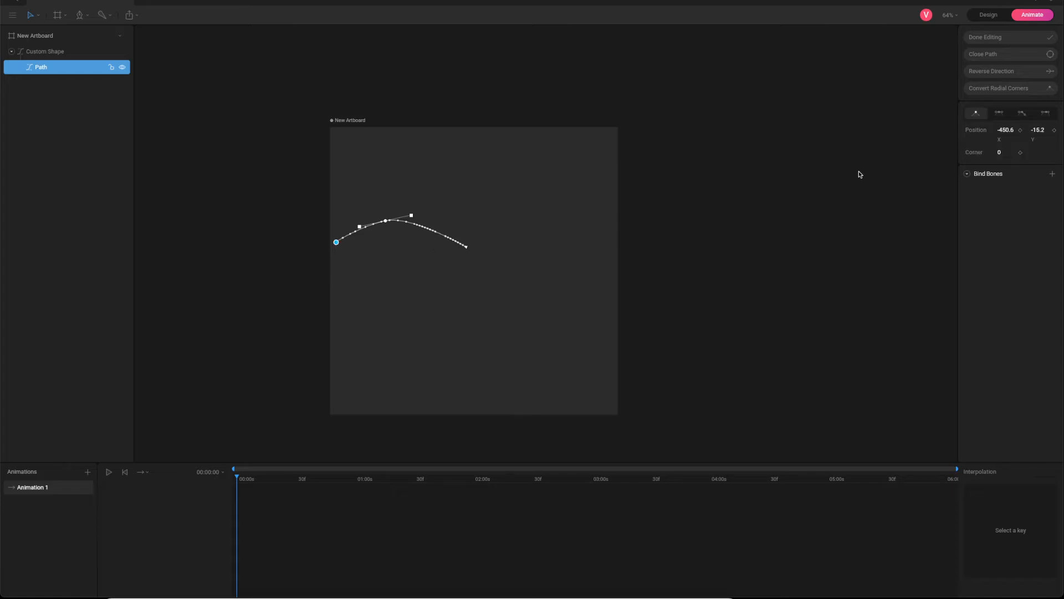
click(1021, 130)
click(1054, 131)
Move the outer end vertex to about X -369, Y 194 at 1 second and to about X -261, Y 282 at 2 seconds.
drag(239, 478, 356, 482)
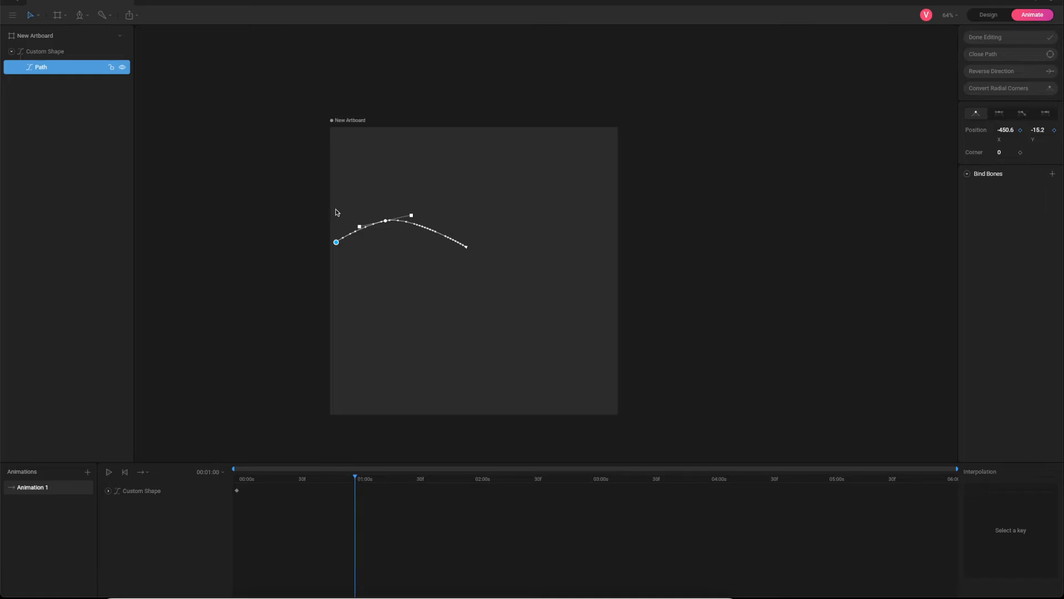
drag(336, 244, 360, 309)
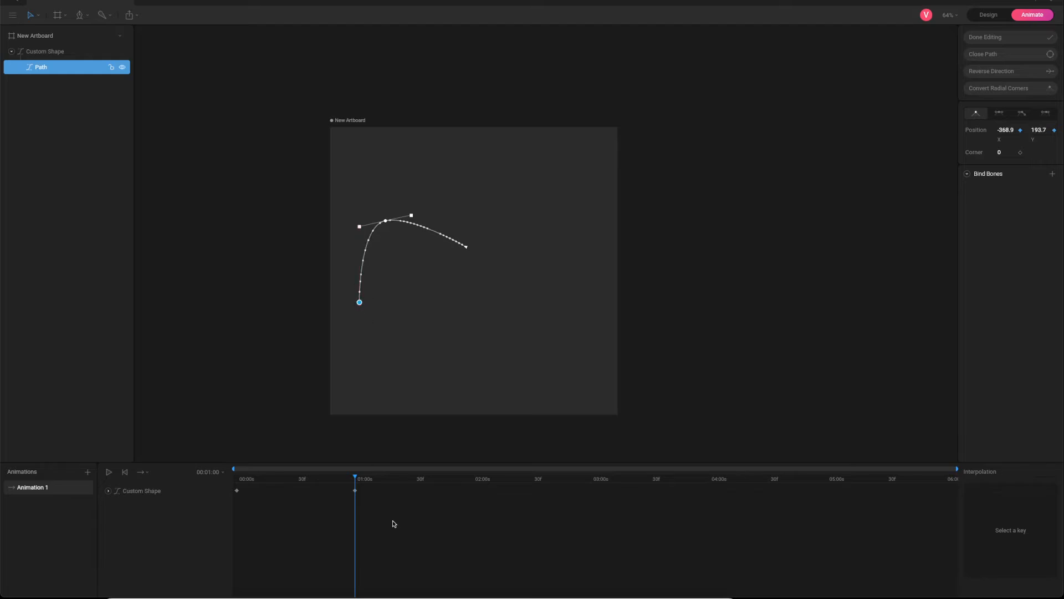
drag(358, 479, 474, 480)
drag(362, 304, 393, 330)
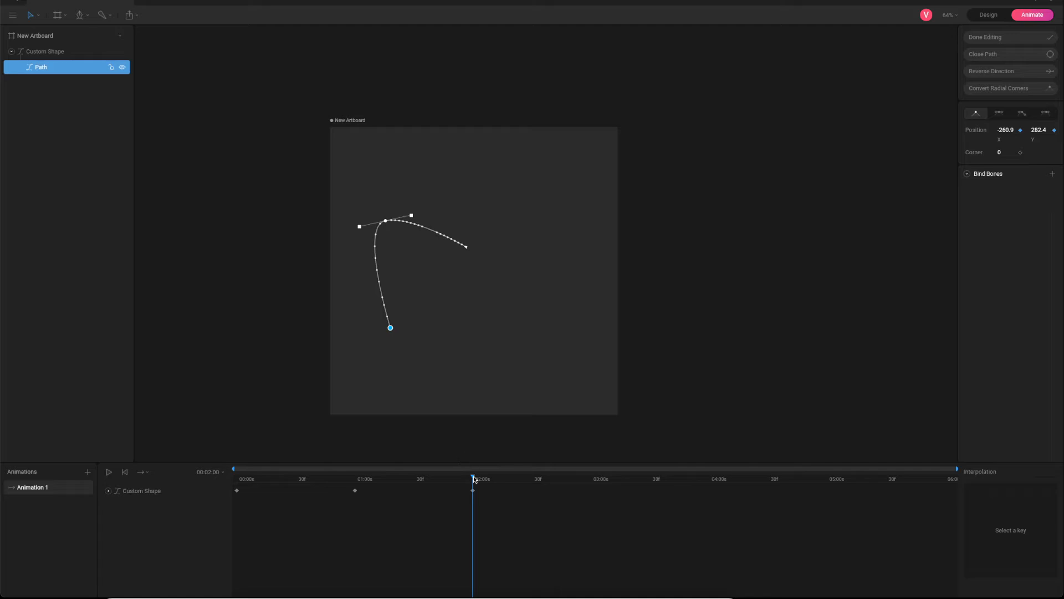
At 3 seconds, move the outer end vertex slightly above the curve's middle vertex, near the artboard's left edge.
drag(474, 480, 592, 489)
drag(390, 328, 356, 285)
key(Escape)
key(Escape)
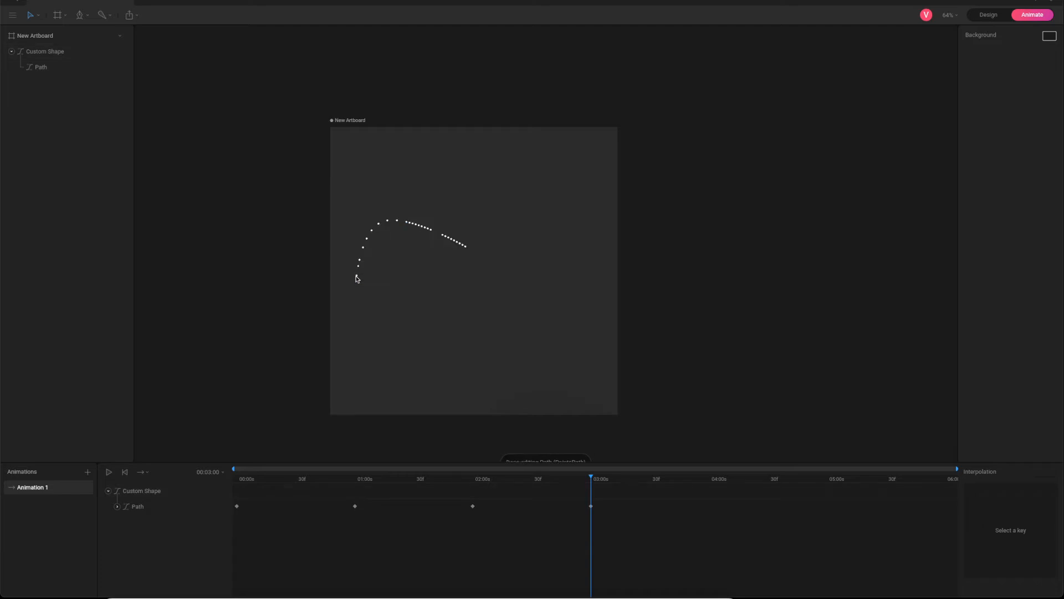
click(43, 73)
click(986, 110)
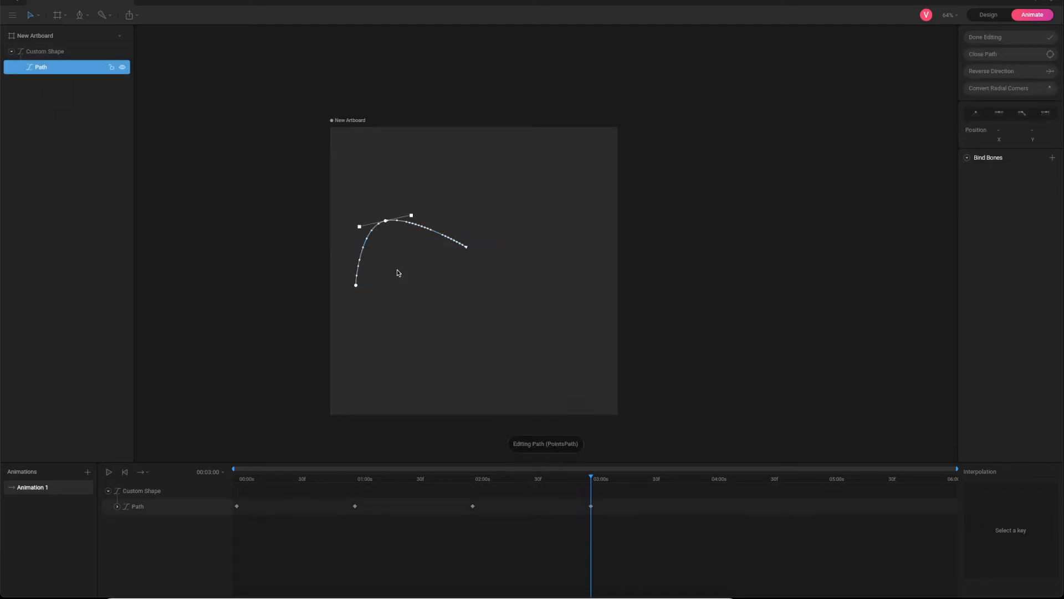
drag(356, 286, 349, 202)
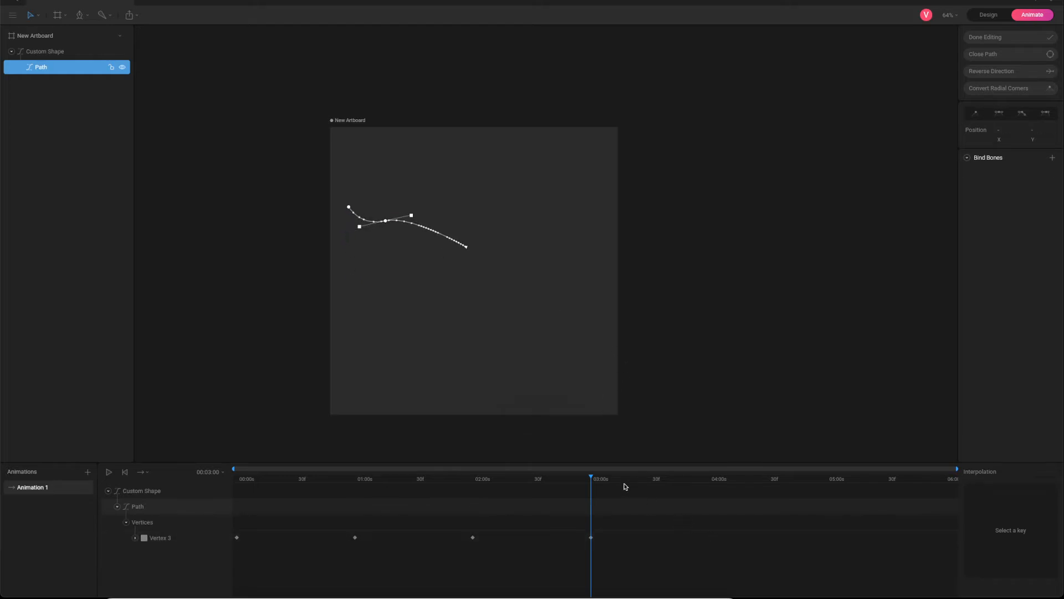
At 4 seconds, move the outer end vertex up to about X -340, Y -264.
drag(591, 478, 709, 478)
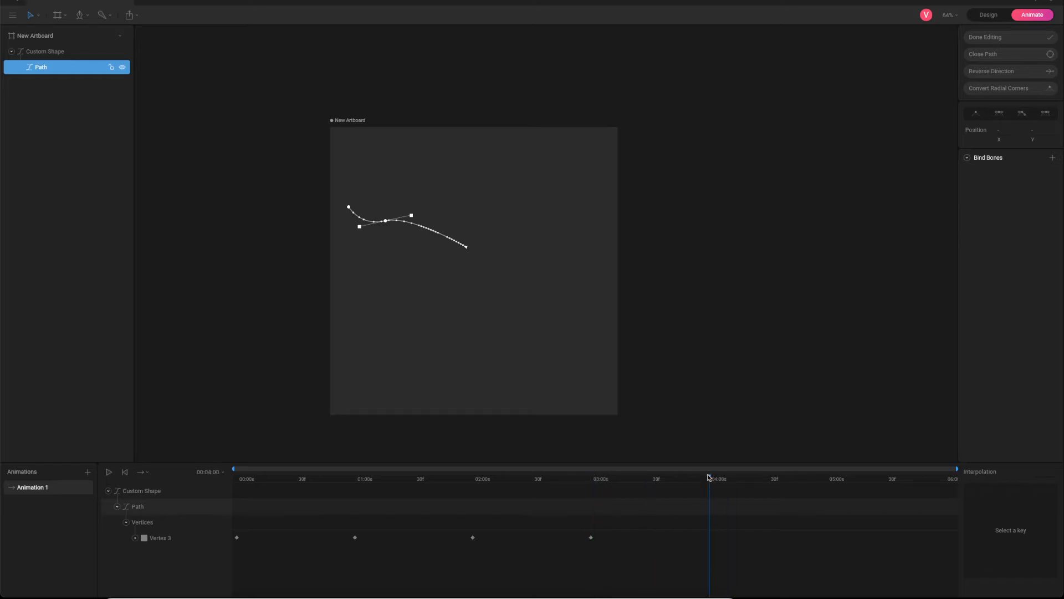
click(349, 208)
drag(350, 208, 368, 170)
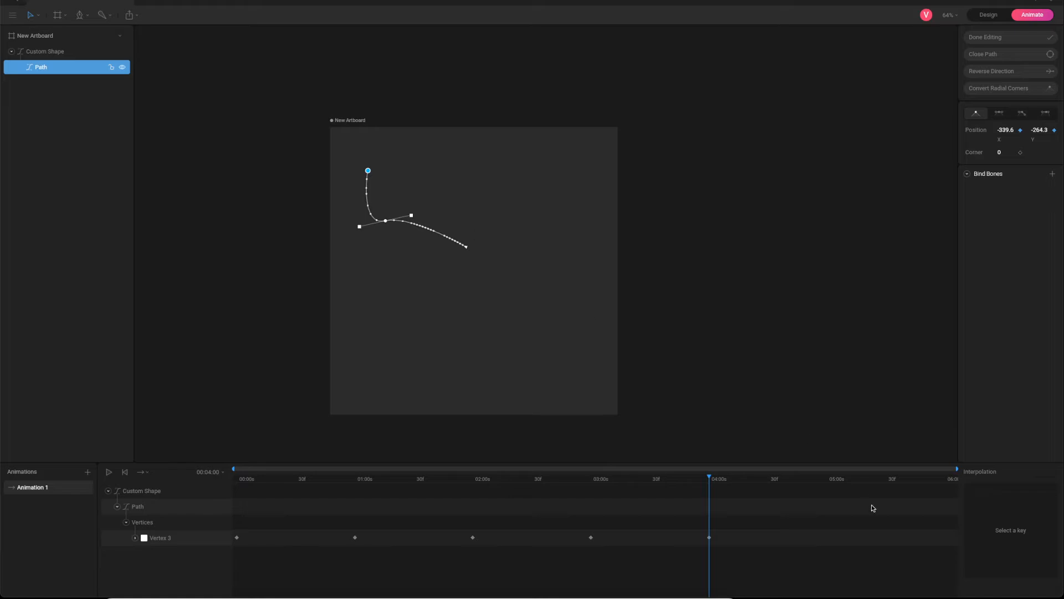
At 5 seconds, move the outer end vertex to about X -357, Y -261.
drag(710, 478, 828, 485)
drag(369, 172, 421, 169)
click(404, 162)
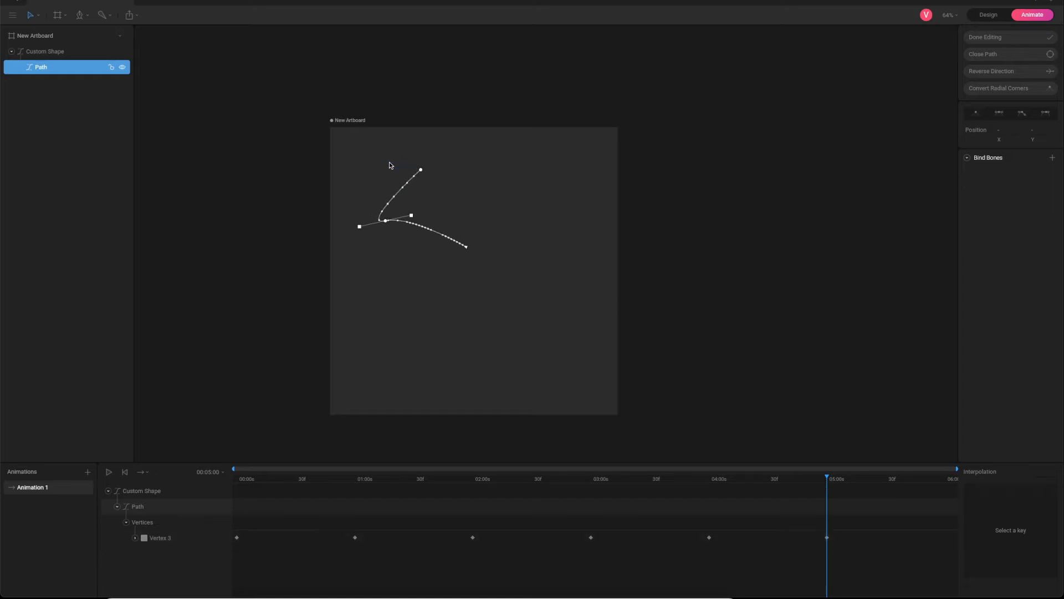
click(421, 169)
click(396, 169)
click(420, 170)
drag(420, 170, 364, 168)
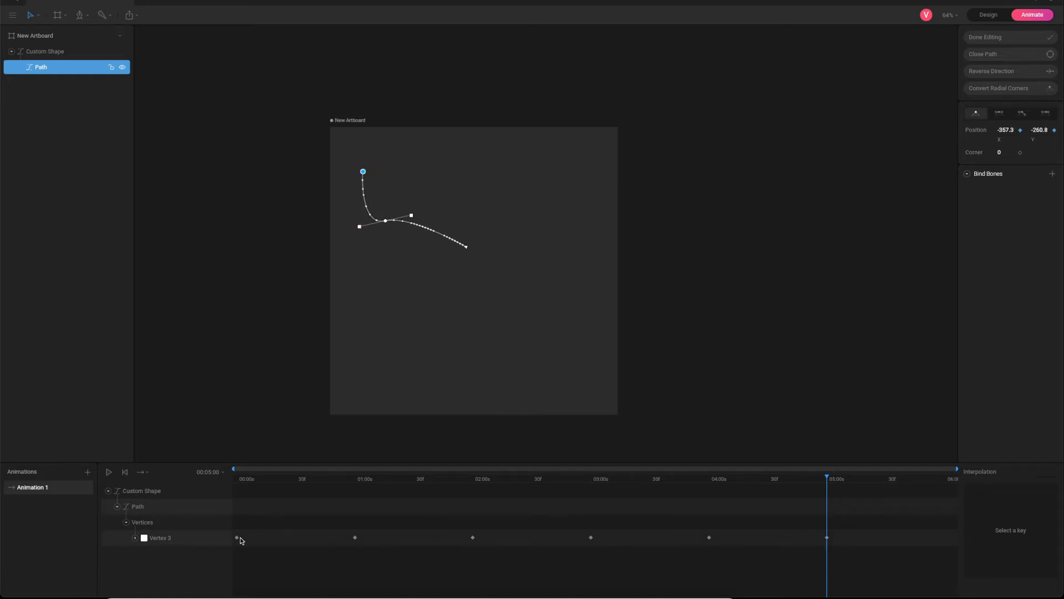
Copy the vertex's first keyframe to 6 seconds and play the animation to check the loop.
drag(827, 477, 995, 480)
drag(265, 555, 232, 512)
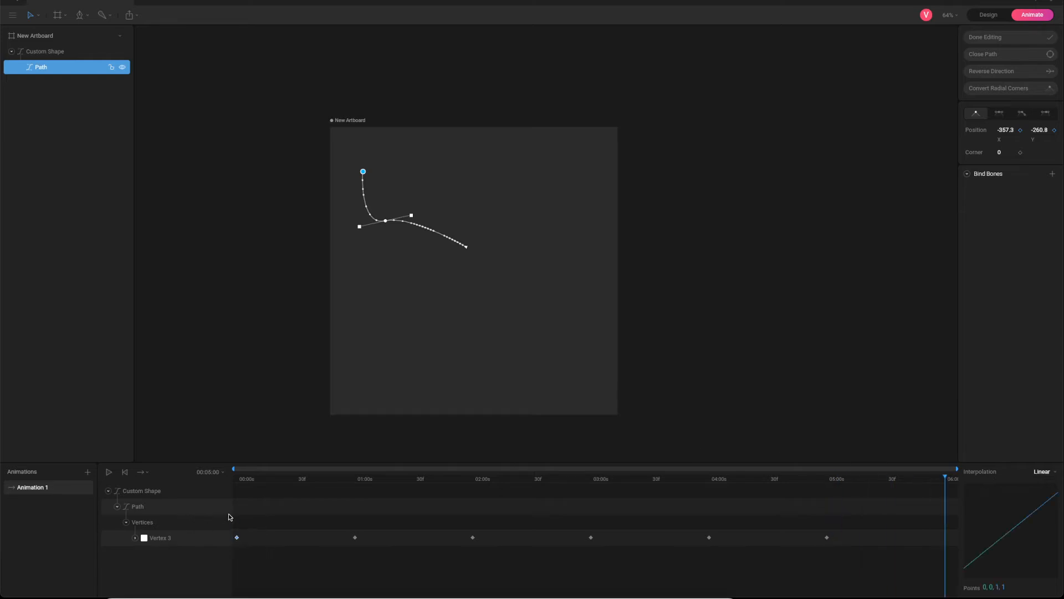
key(ctrl+v)
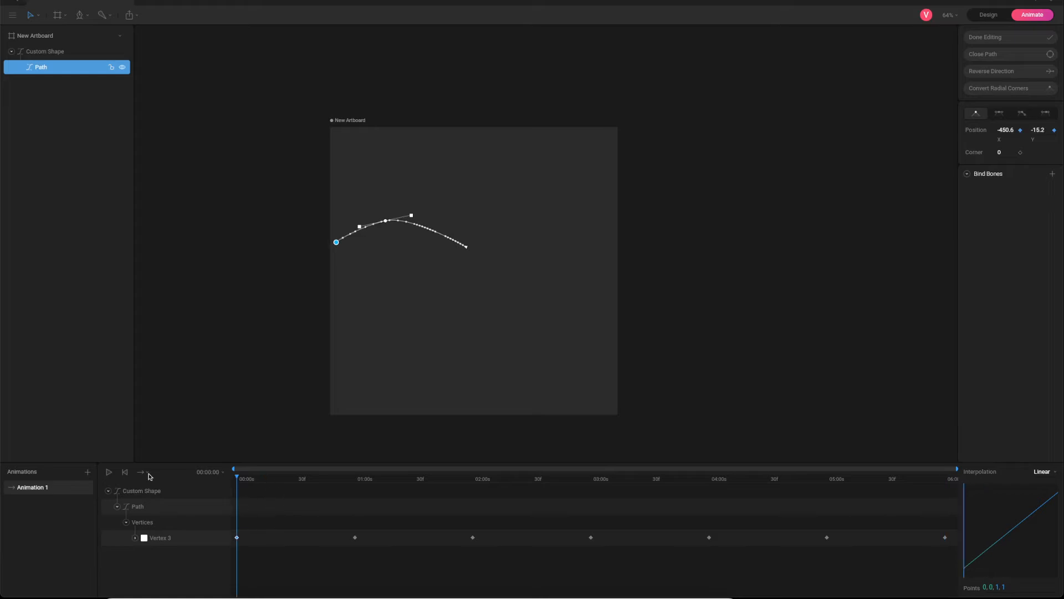
click(109, 472)
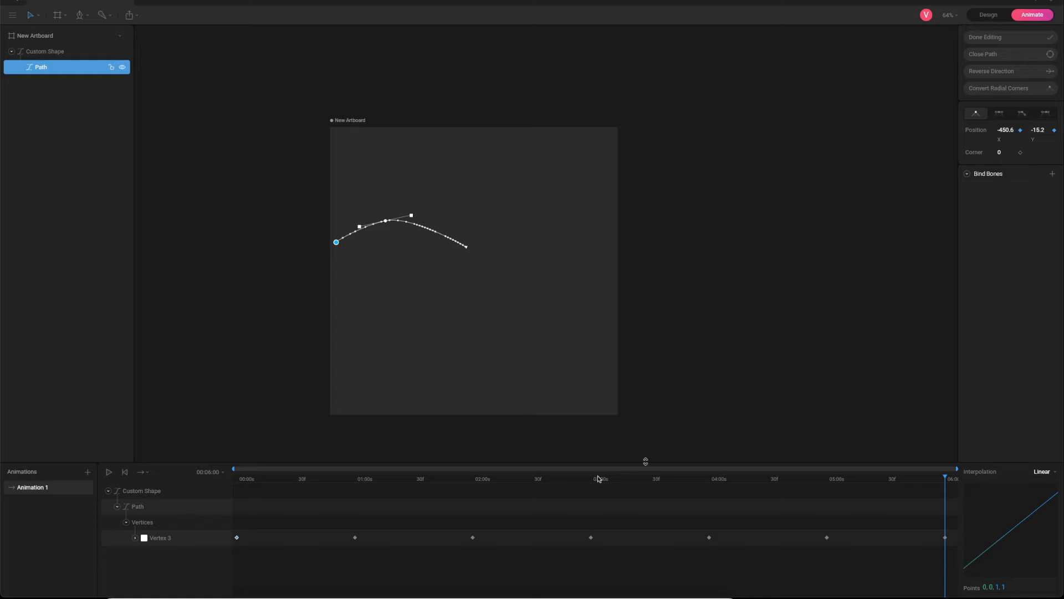
click(460, 480)
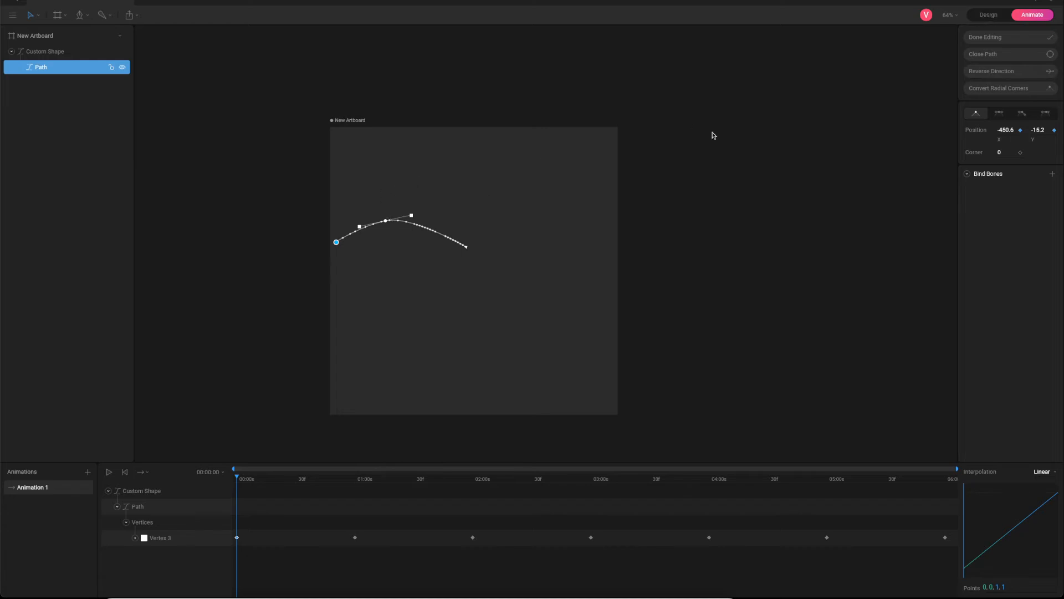
Finish editing the path, return to Design mode and move the Custom Shape horizontally to X 500.
click(998, 36)
click(987, 15)
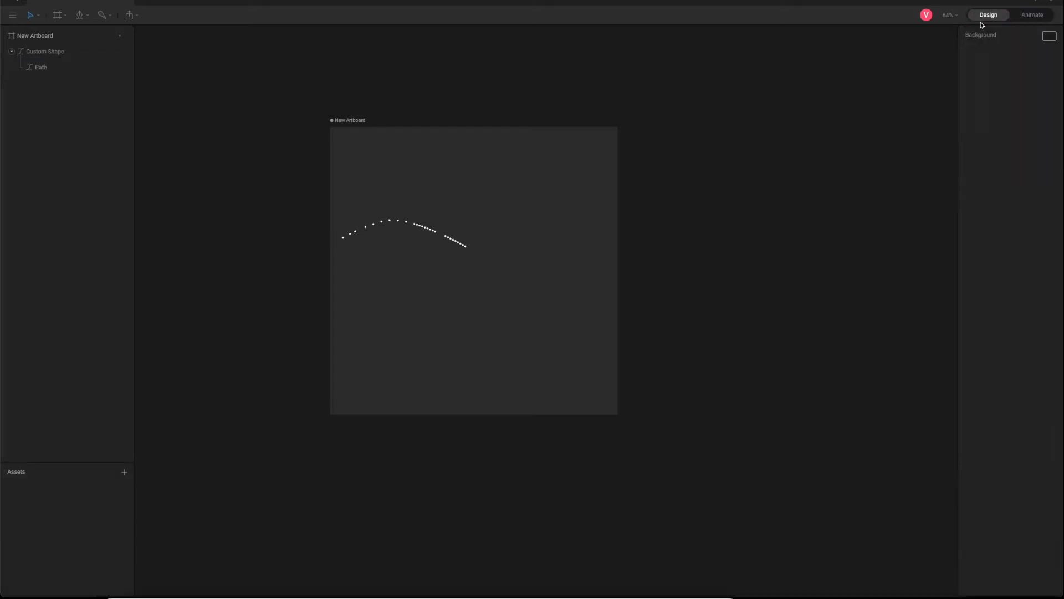
click(418, 230)
mouse_move(506, 247)
mouse_down()
mouse_move(529, 250)
mouse_move(500, 241)
mouse_up()
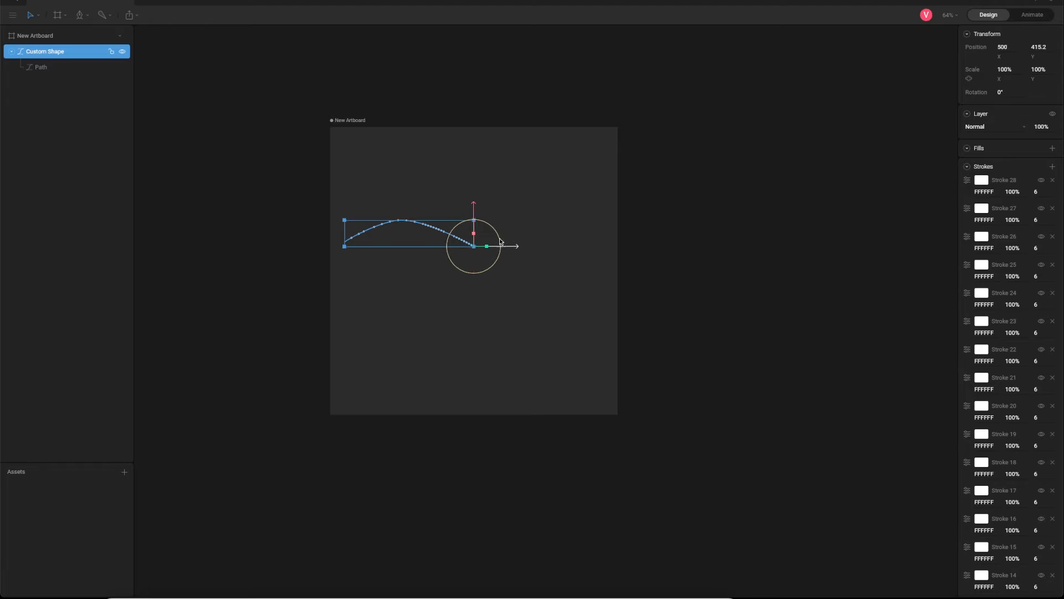
Move the Custom Shape vertically to Y 500, deselect it and switch to Animate mode.
drag(474, 208, 471, 233)
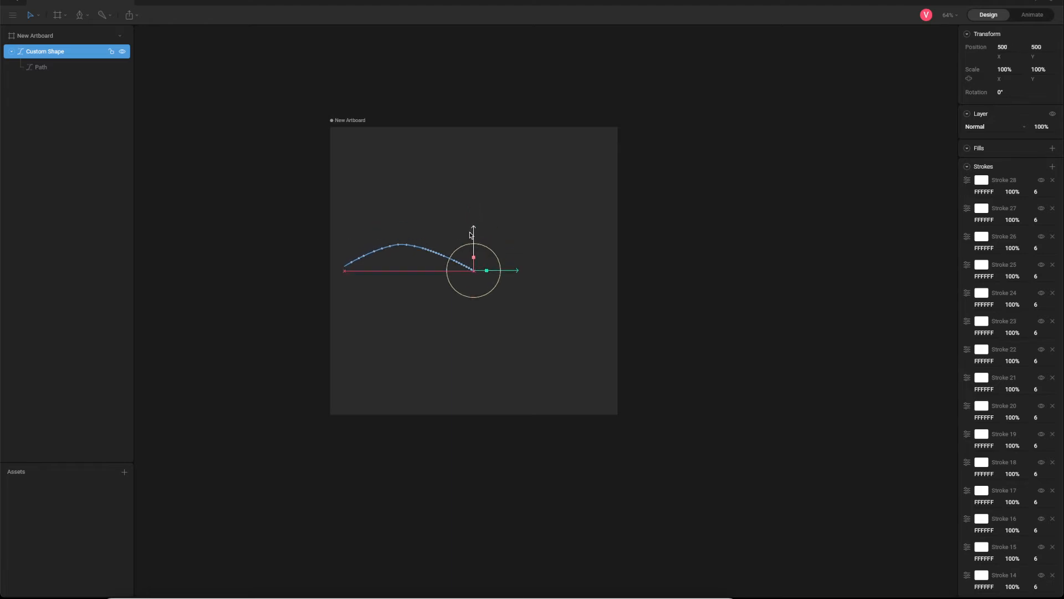
click(689, 192)
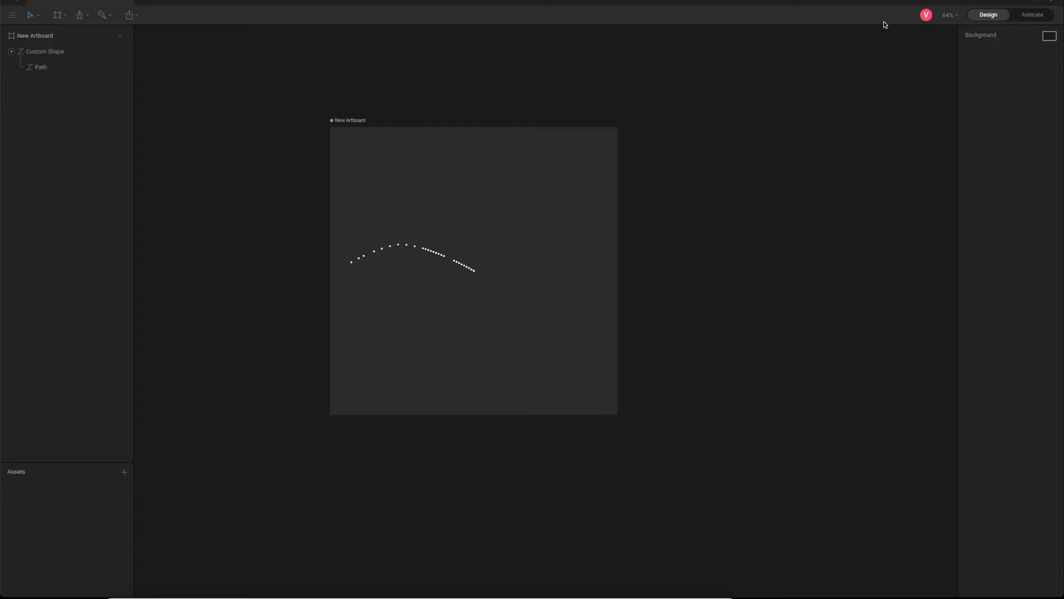
click(1032, 14)
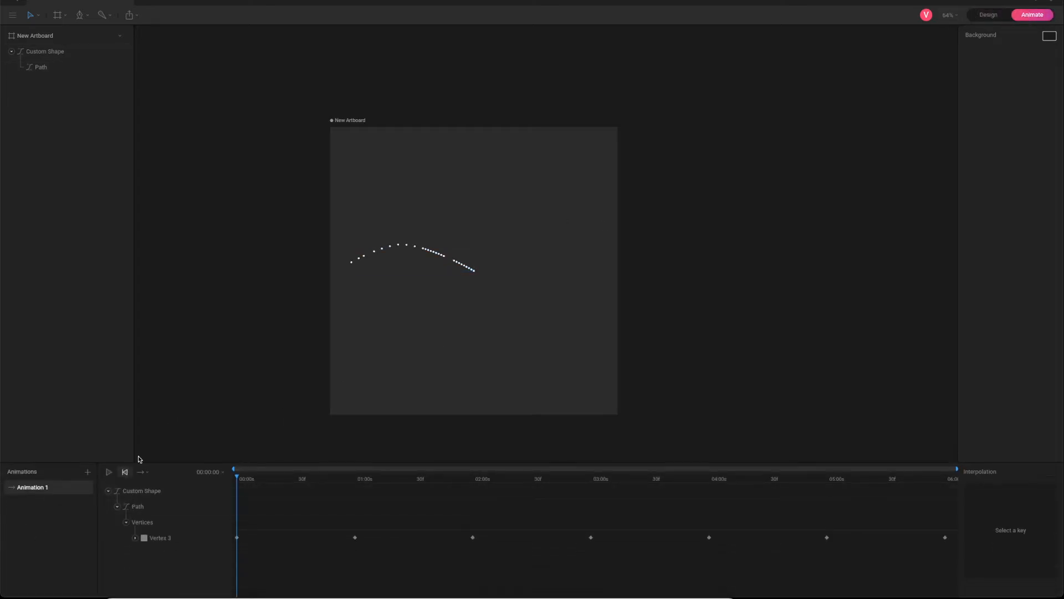
click(145, 491)
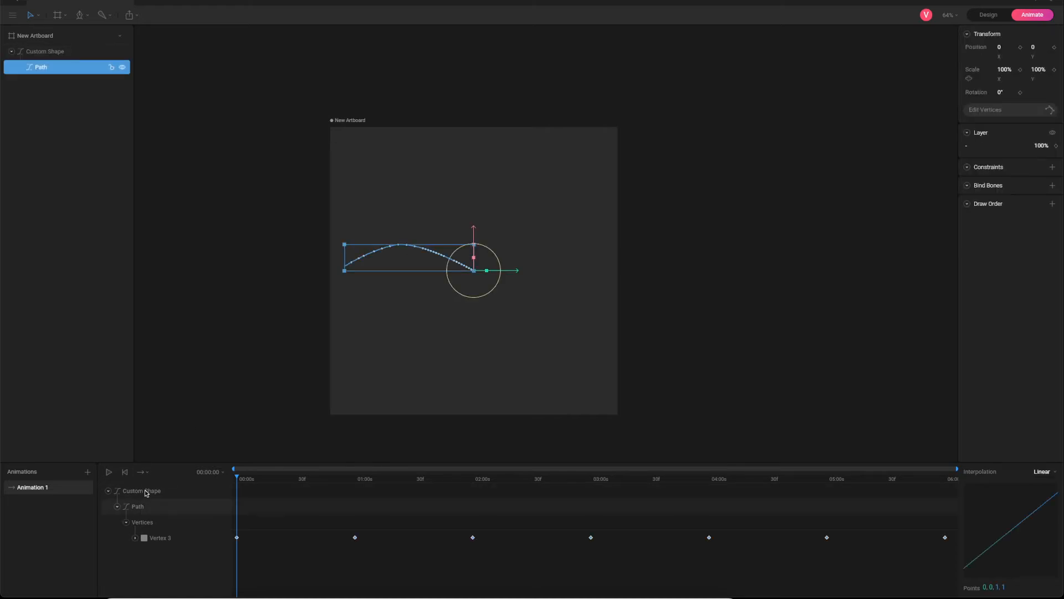
key(Escape)
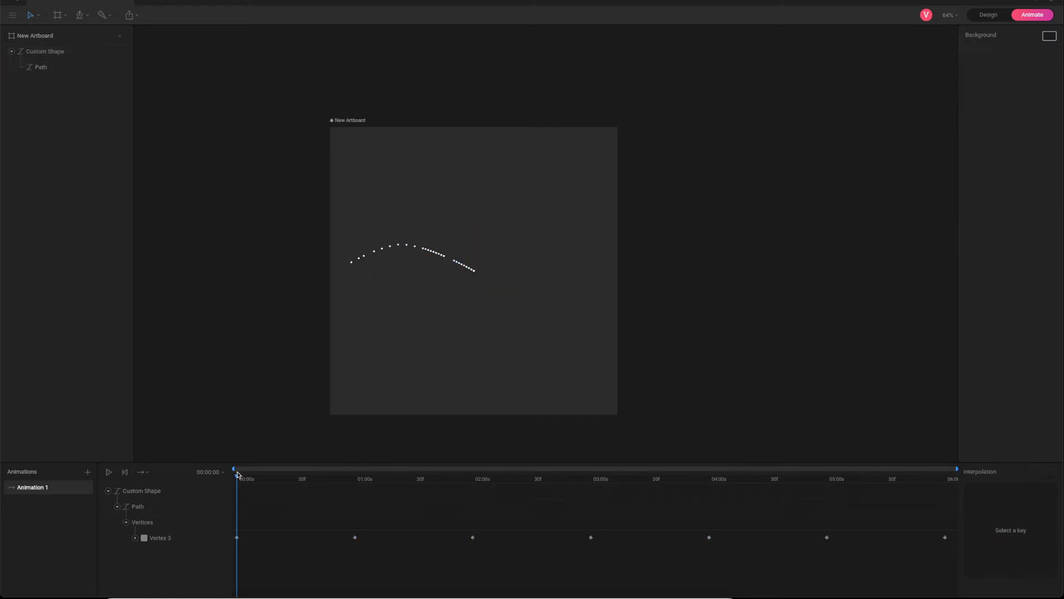
Duplicate the Custom Shape at the start of the timeline and set the copy's rotation to 15°.
click(41, 53)
key(ctrl+d)
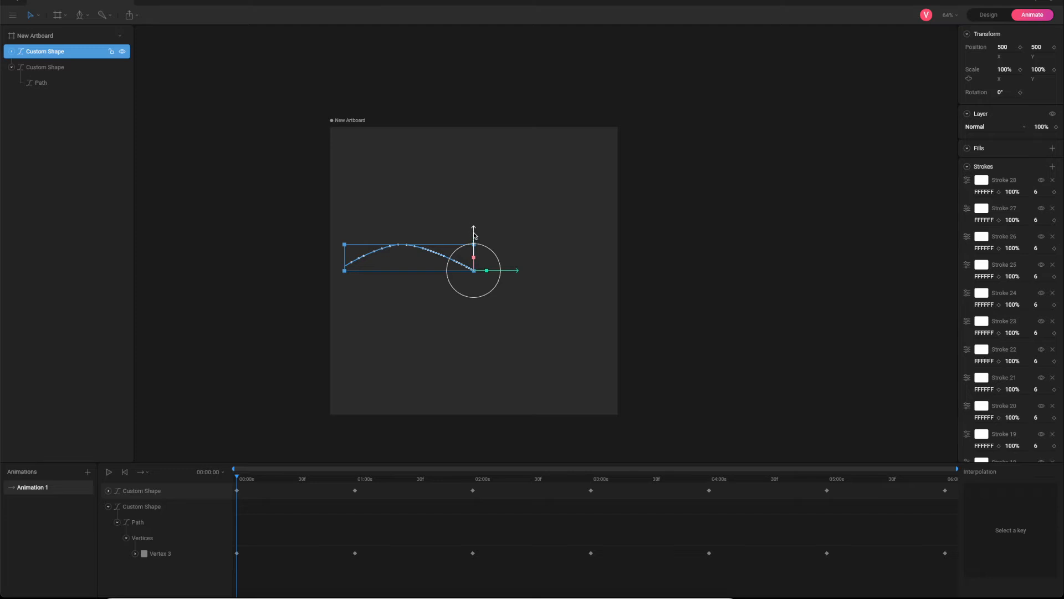
drag(473, 232, 472, 226)
key(ctrl+z)
drag(487, 256, 495, 259)
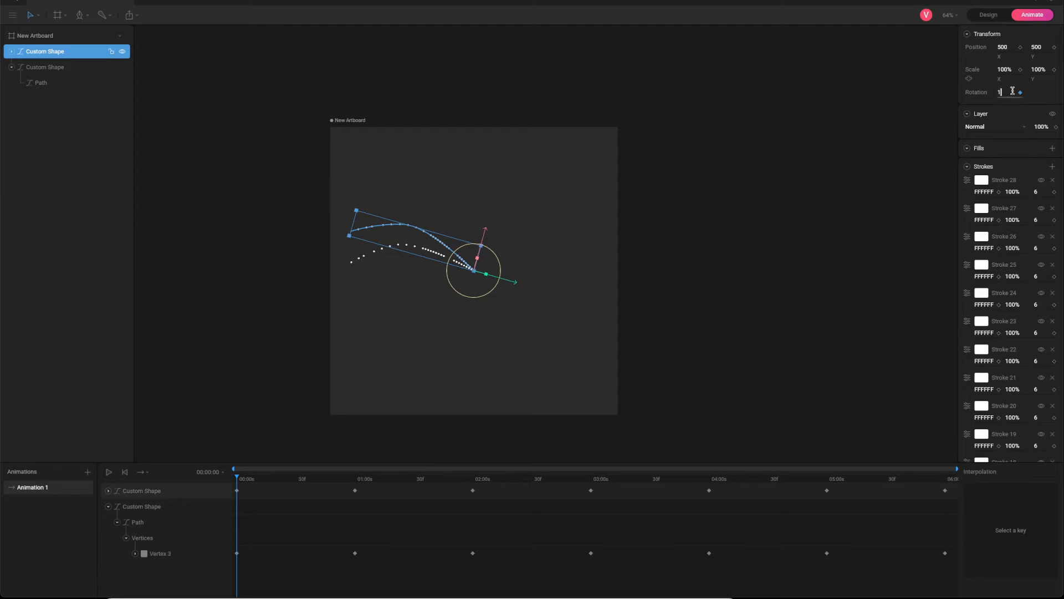
drag(1013, 89, 1013, 91)
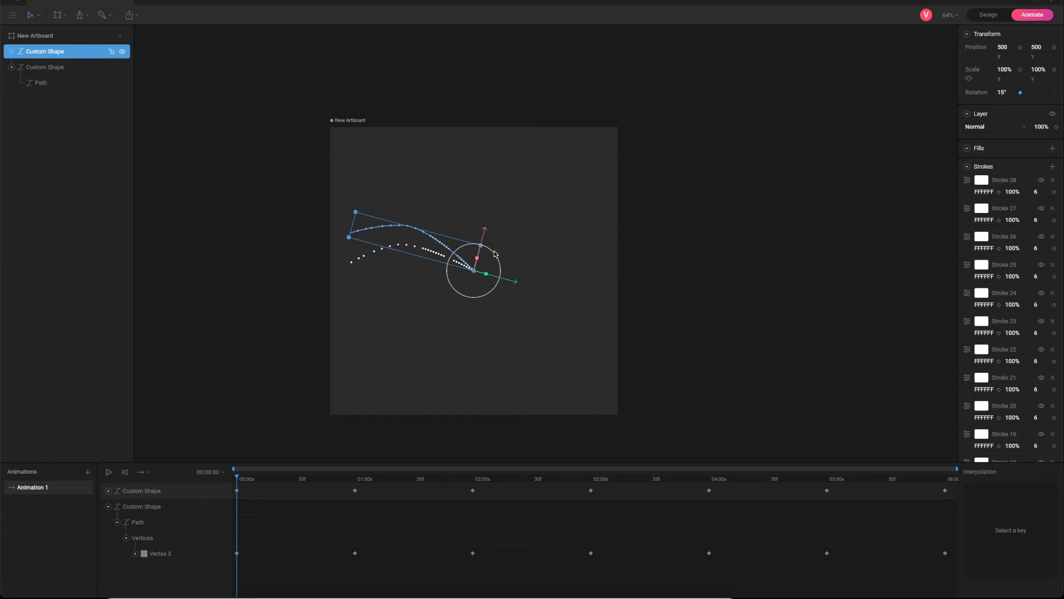
Keep duplicating the curve and rotating each copy a further 15° about the artboard centre, up to 105°.
key(ctrl+d)
drag(495, 253, 495, 315)
key(ctrl+d)
key(ctrl+d)
key(ctrl+d)
key(ctrl+d)
key(ctrl+d)
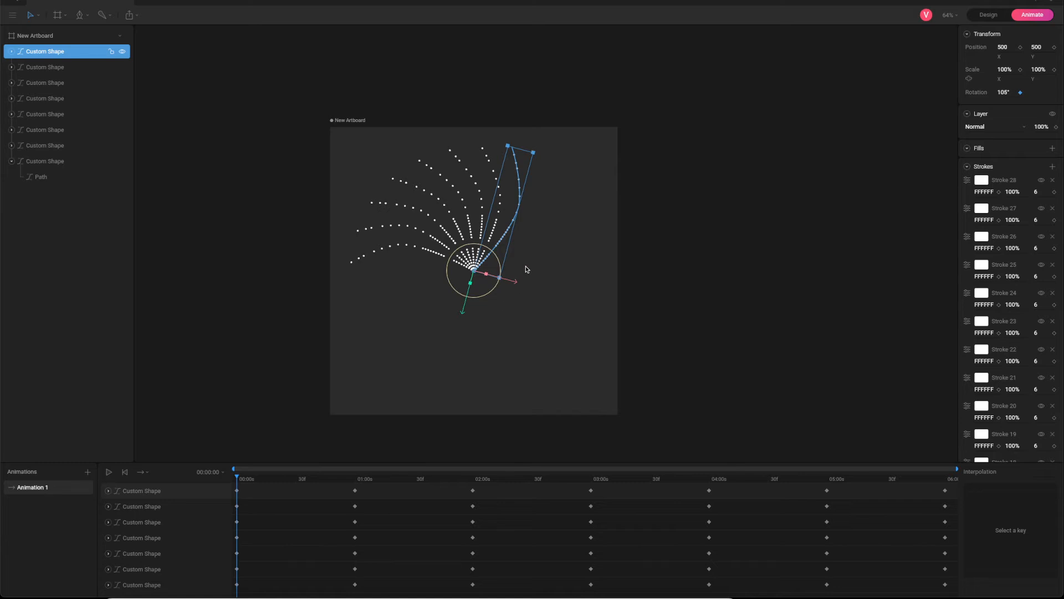
Complete the half circle with more duplicates in 15° increments, from 120° up to 180°.
key(ctrl+d)
drag(500, 269, 506, 279)
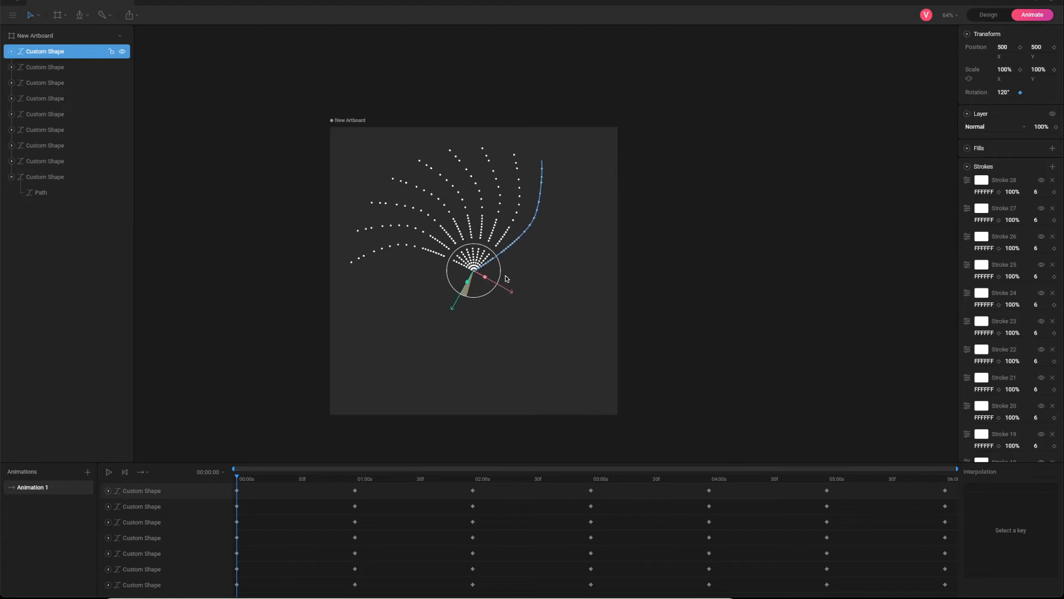
drag(505, 275, 507, 280)
key(ctrl+d)
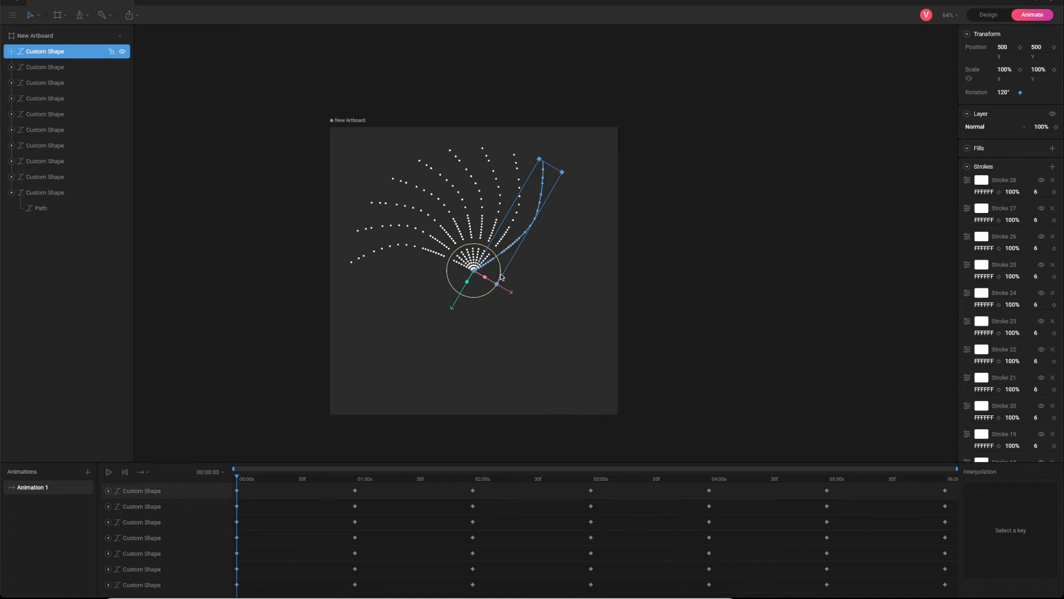
drag(502, 277, 497, 294)
key(ctrl+d)
key(ctrl+d)
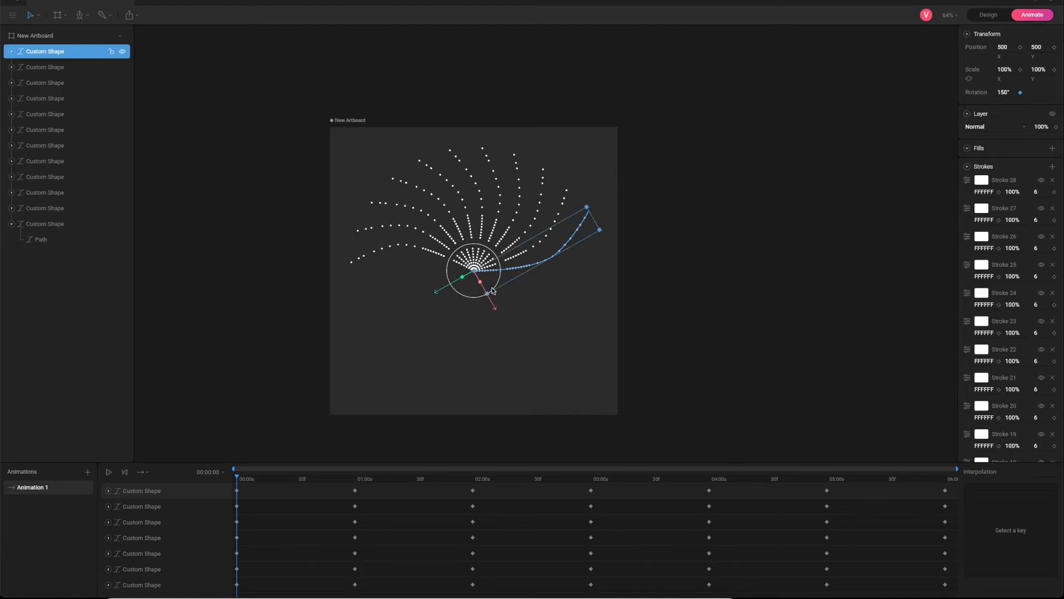
drag(494, 290, 487, 302)
Select all thirteen Custom Shapes and duplicate them together.
click(51, 239)
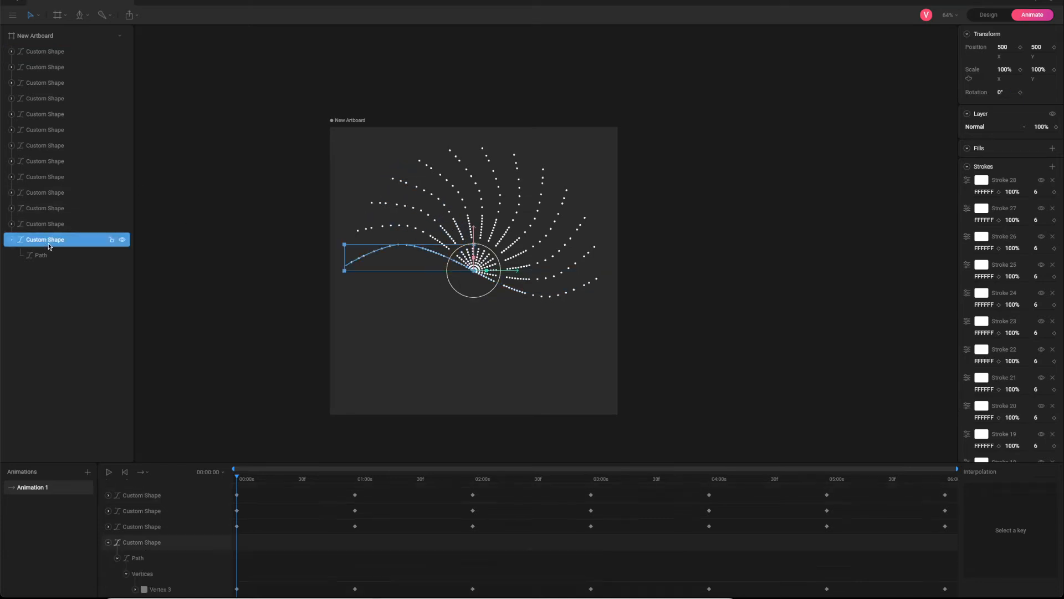
shift+click(44, 53)
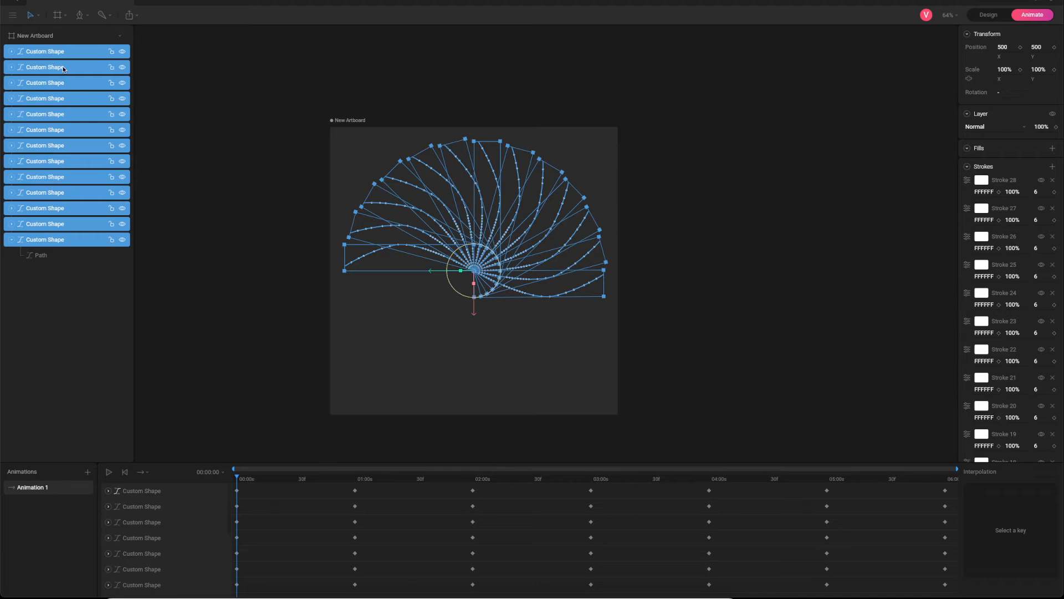
key(super+d)
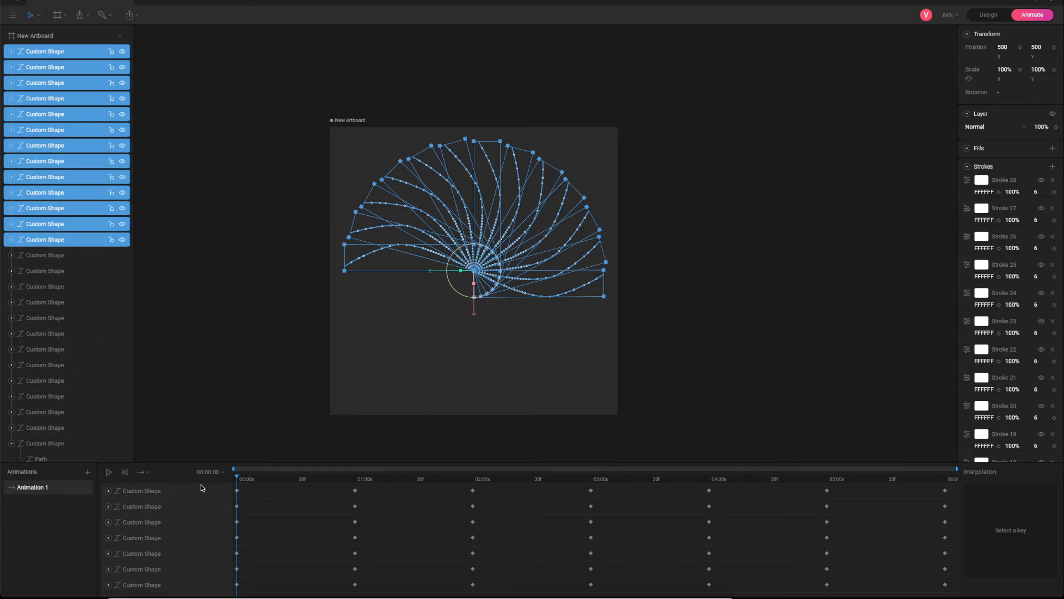
Try to mirror the duplicated curves by making their Y scale negative, such as -100%, and undo the attempts.
drag(237, 480, 228, 479)
drag(238, 479, 205, 478)
click(1038, 67)
key(Left)
key(Return)
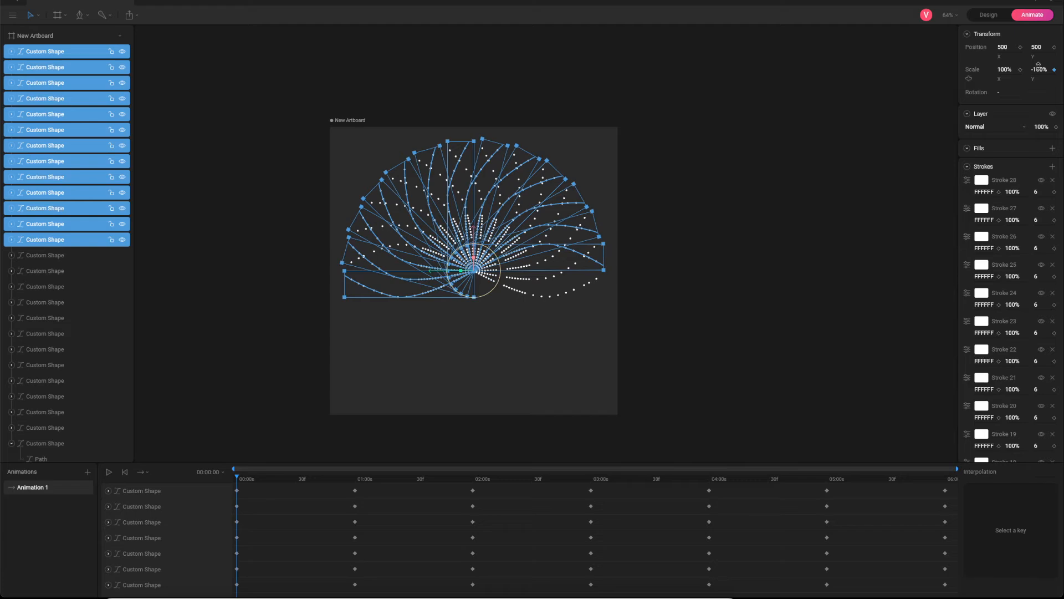
key(ctrl+z)
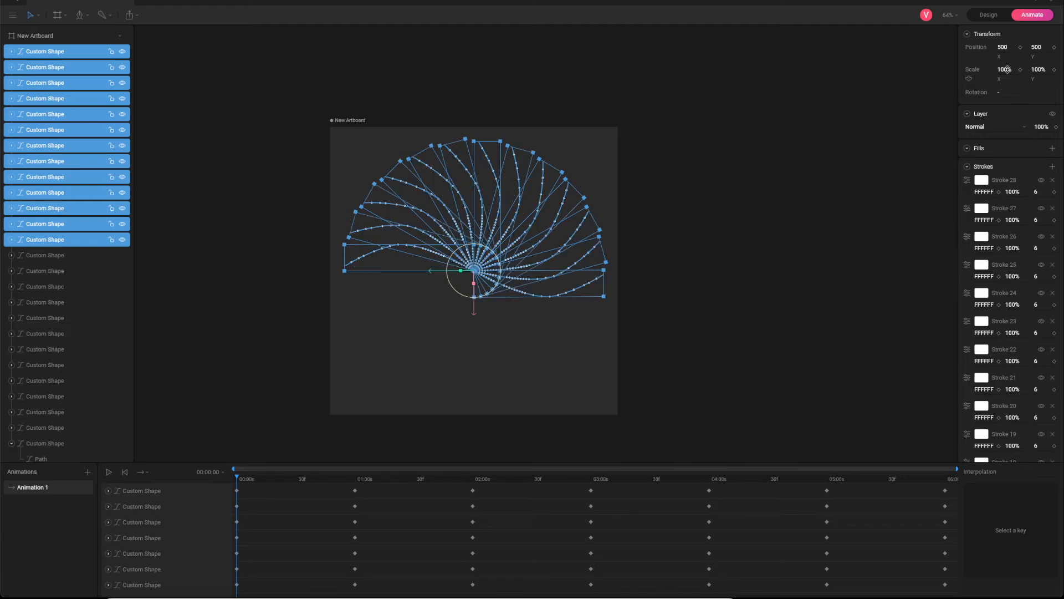
mouse_move(1040, 67)
mouse_down()
mouse_move(1041, 110)
mouse_move(1039, 67)
mouse_up()
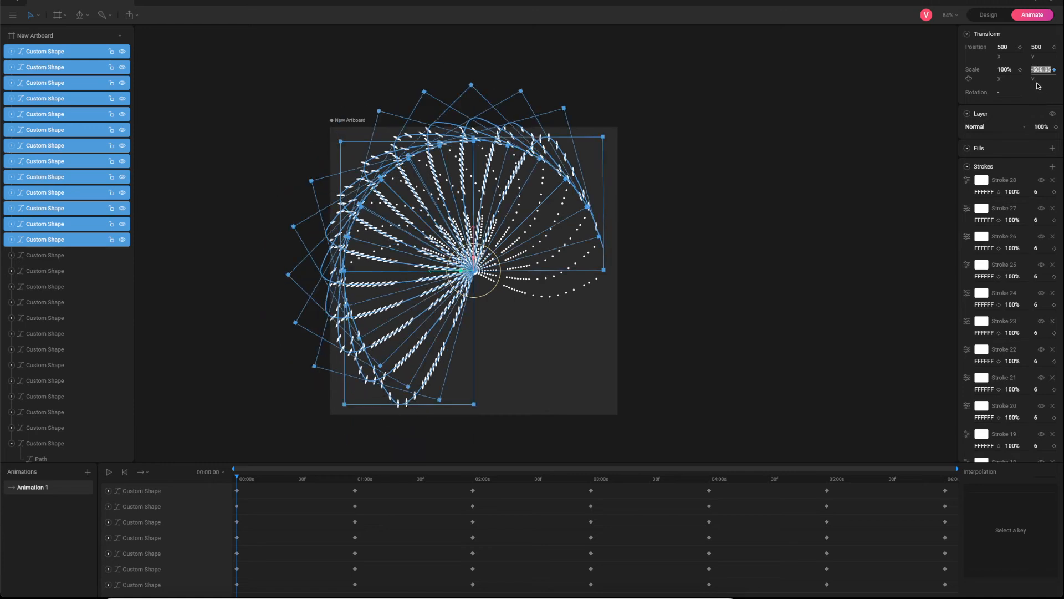
key(ctrl+z)
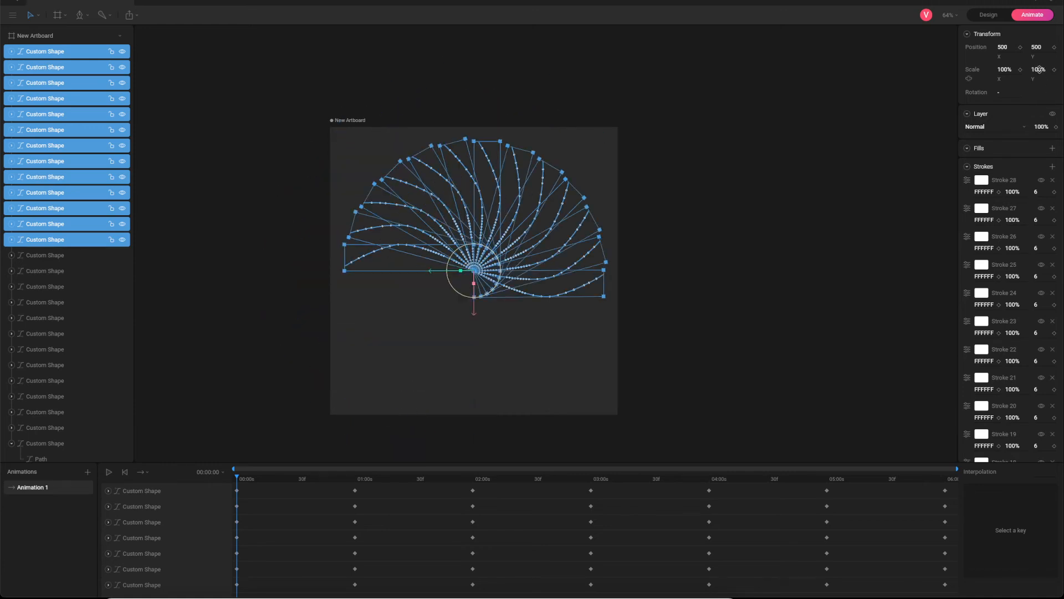
Mirror the duplicated curves by setting their X scale to -100%.
click(1006, 68)
key(Left)
text(0)
key(BackSpace)
text(-)
key(Return)
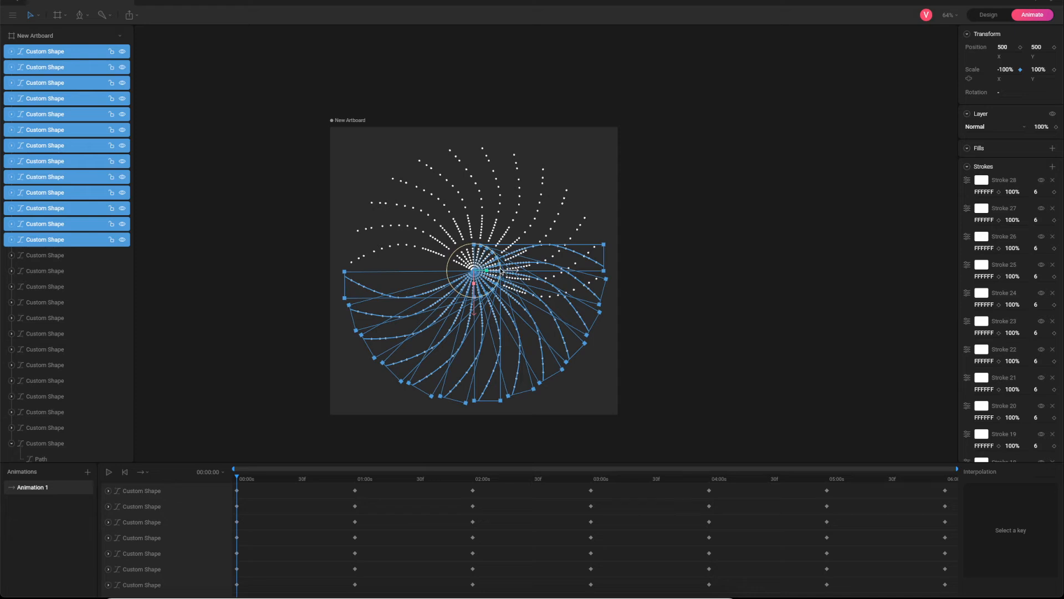
Rotate the mirrored curves about the centre until they overlap the original upper fan, and deselect them.
drag(500, 272, 450, 277)
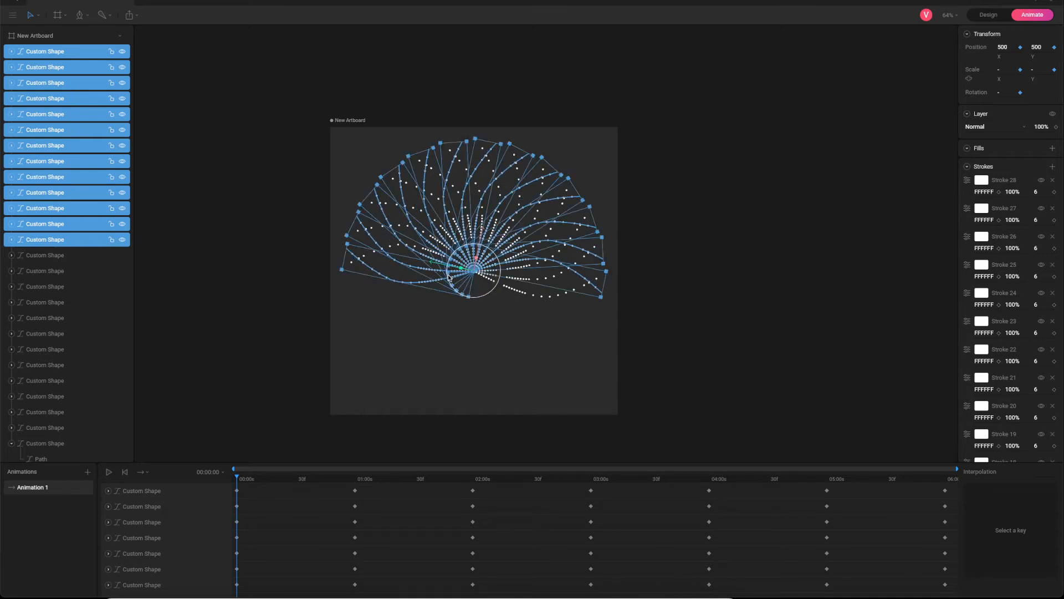
key(ctrl+z)
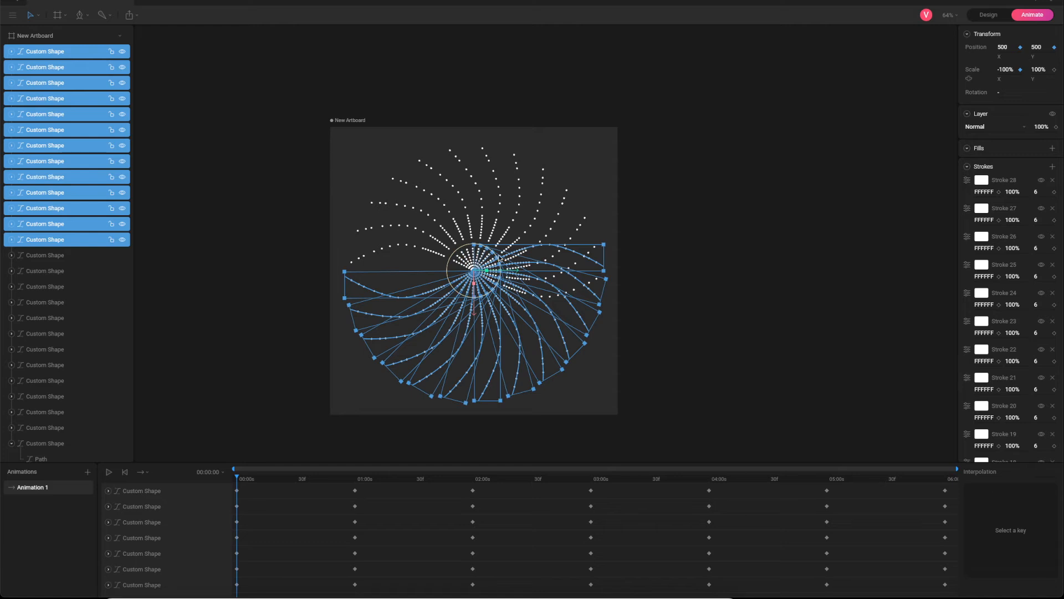
drag(498, 259, 396, 299)
click(397, 299)
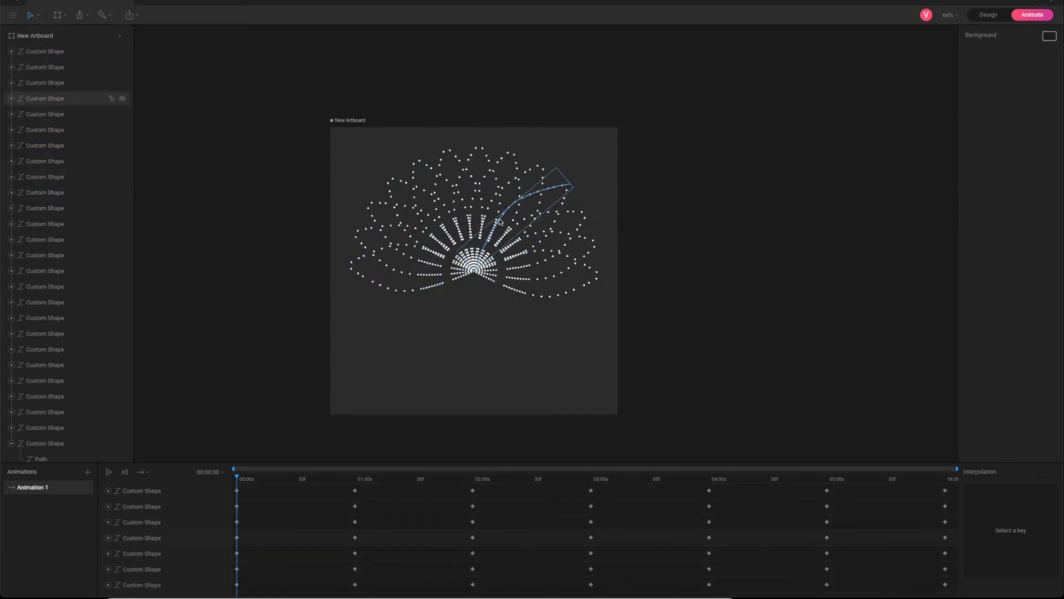
Play the animation to check the overlapping fan and return the playhead to the start.
scroll(60, 161, down, 1)
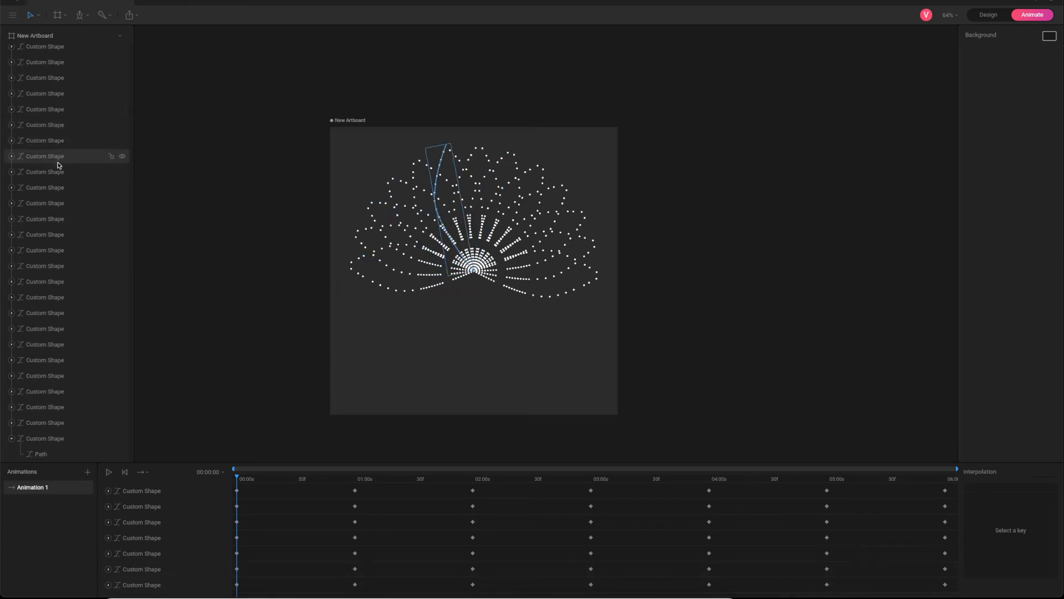
scroll(40, 108, up, 1)
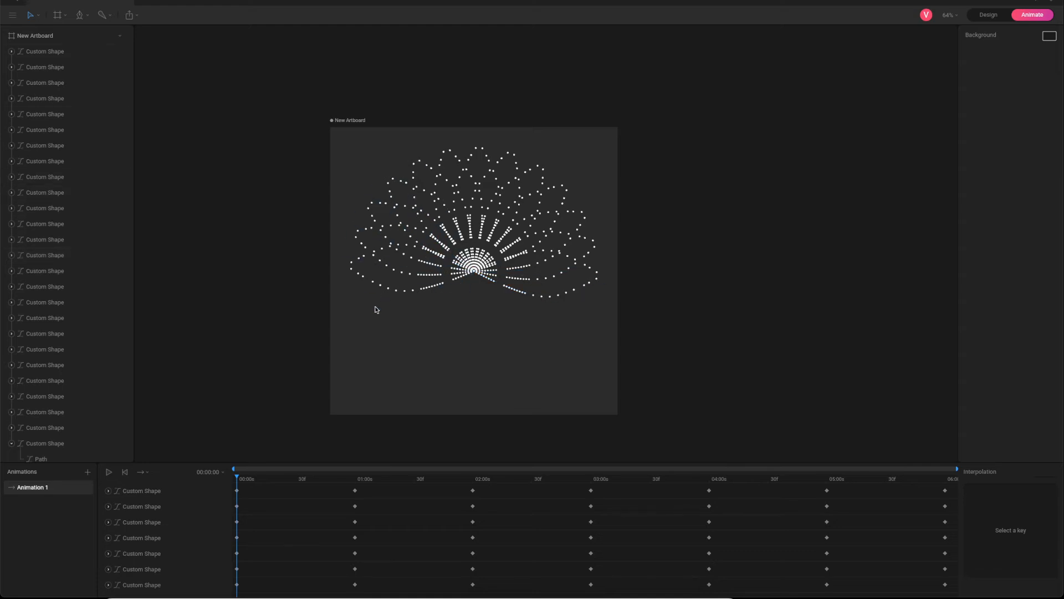
click(109, 472)
drag(389, 477, 235, 478)
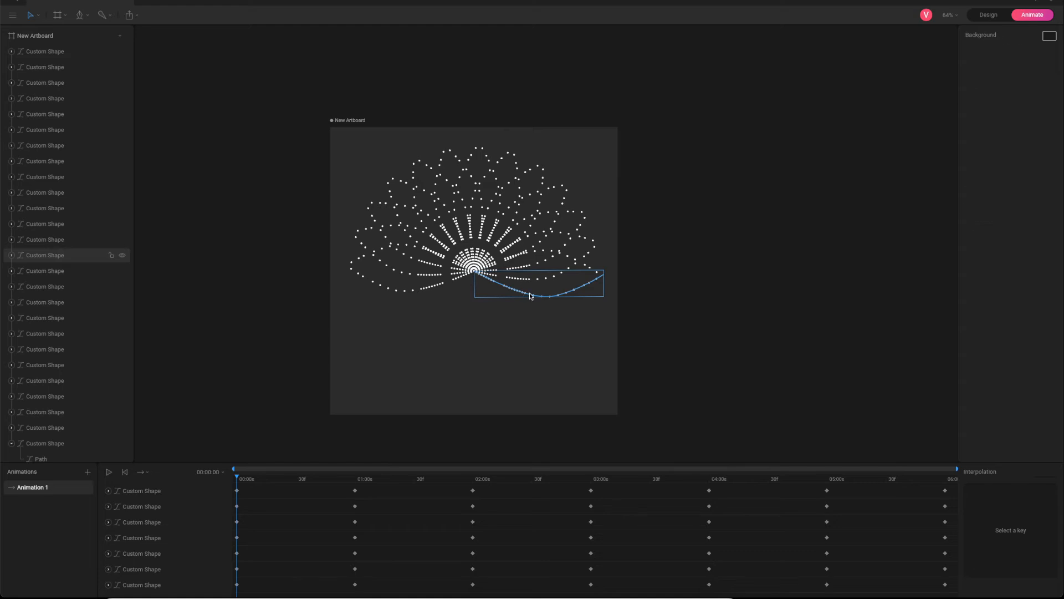
Duplicate the original curve rotated at 180° and set the copy's rotation to 195°.
click(530, 294)
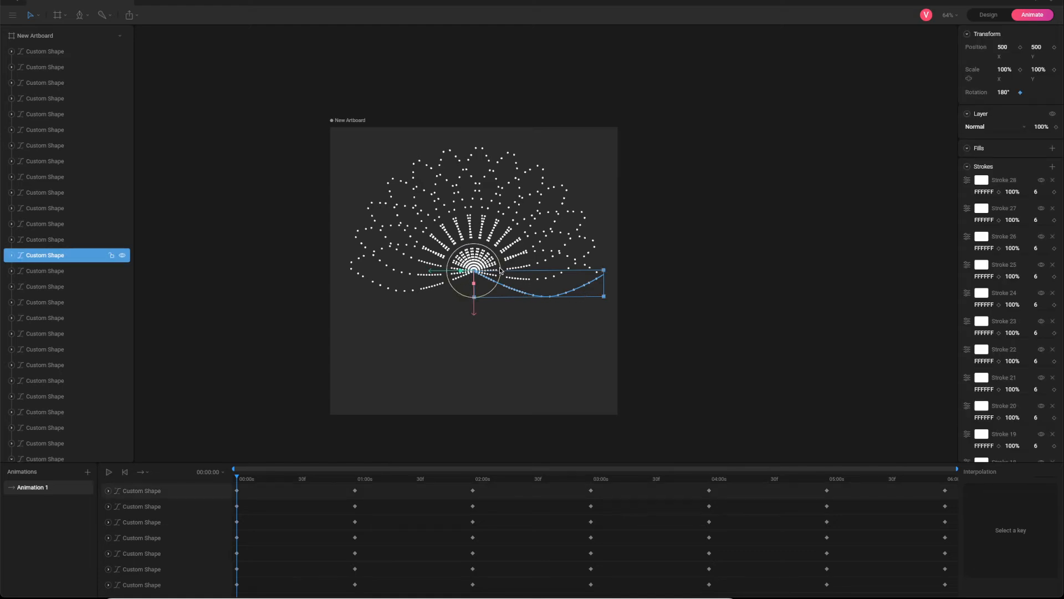
mouse_move(500, 272)
mouse_down()
mouse_move(493, 288)
mouse_move(499, 274)
mouse_up()
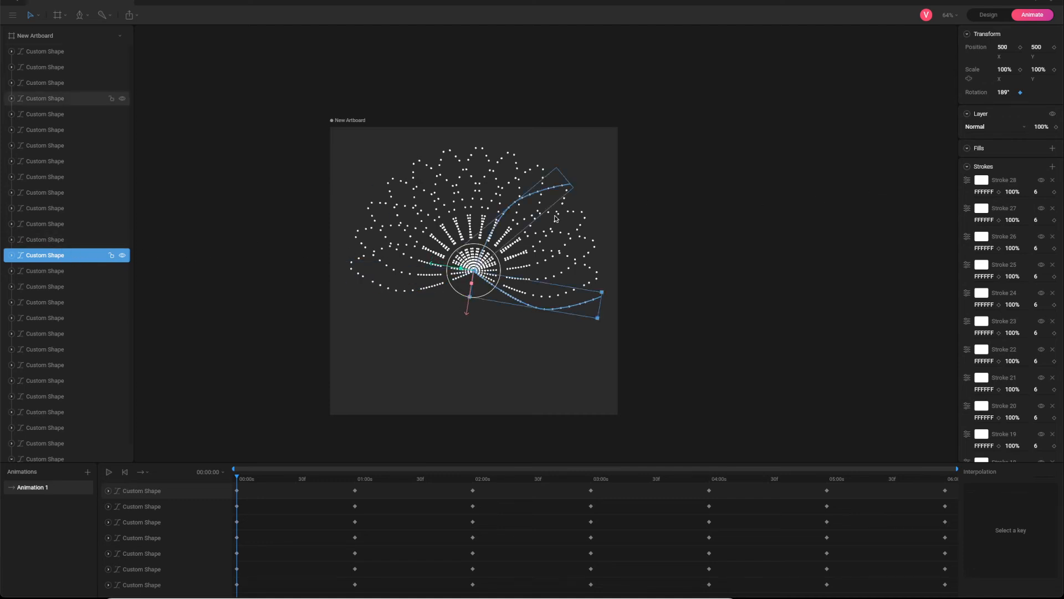
click(1005, 93)
text(180)
key(Return)
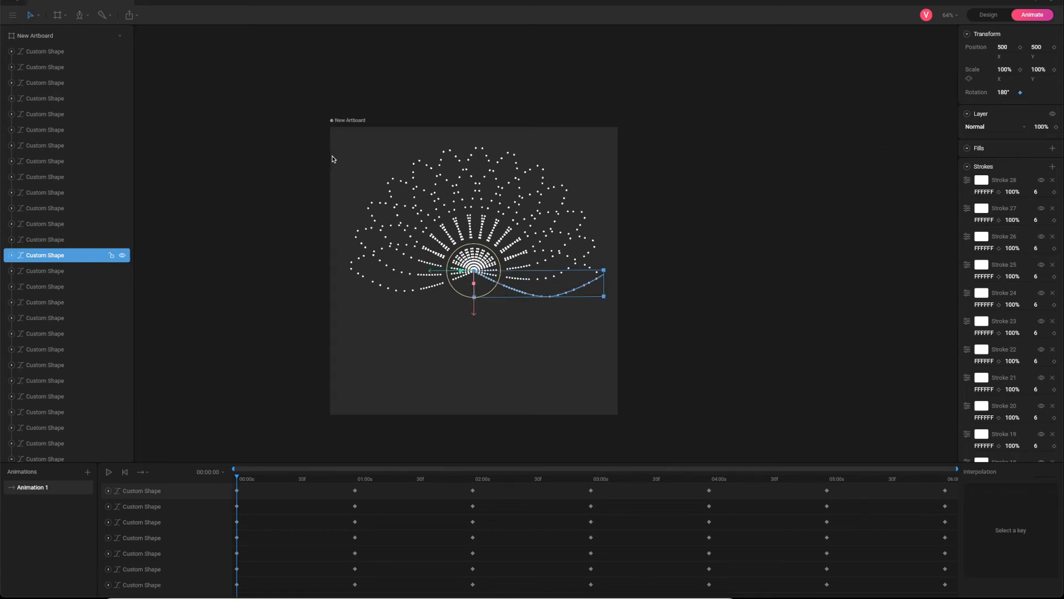
click(738, 174)
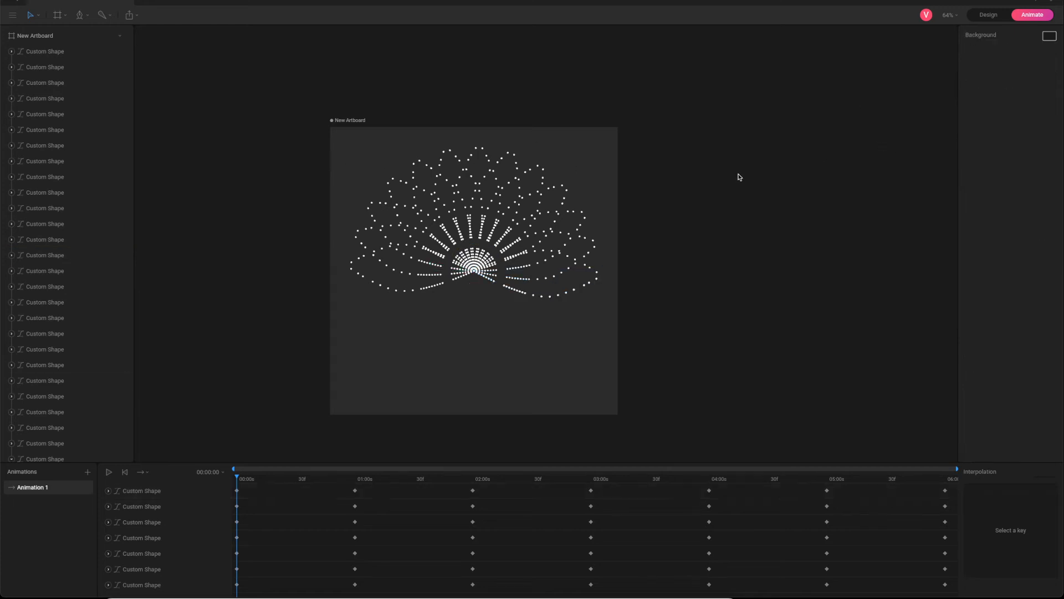
click(572, 289)
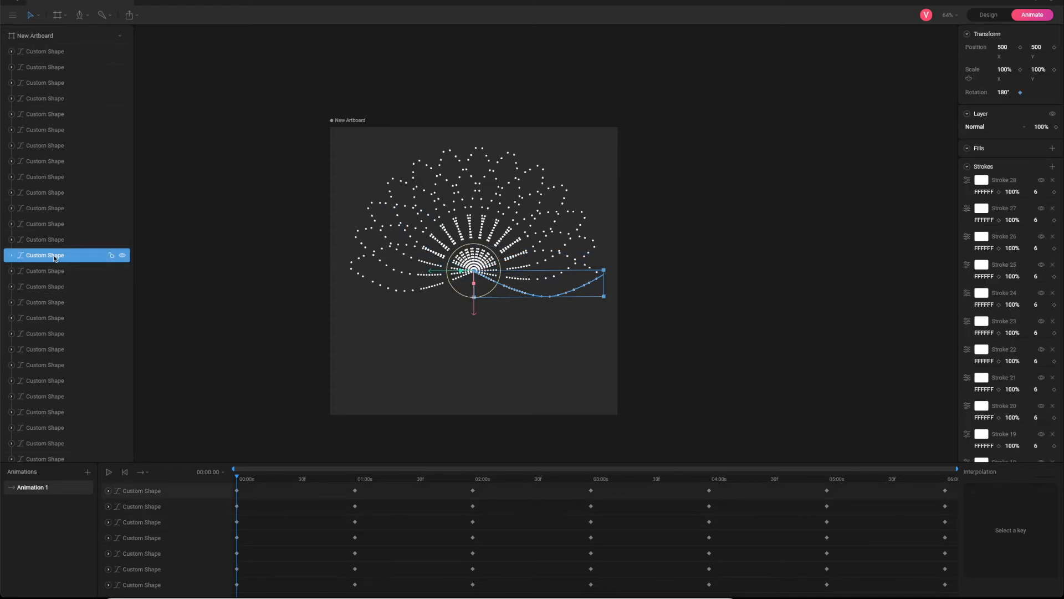
click(1007, 93)
text(195)
key(Return)
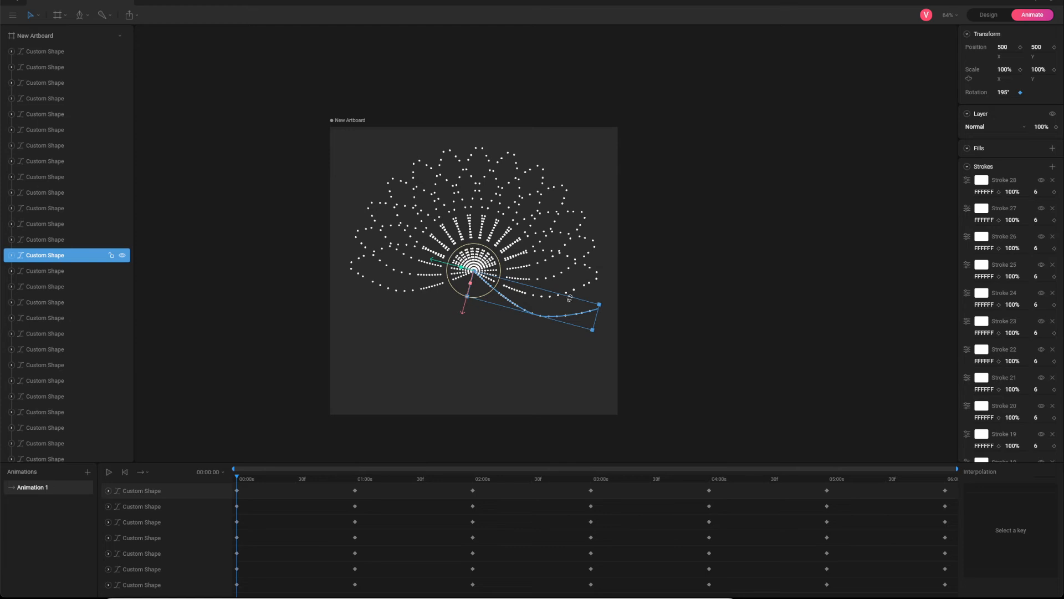
Duplicate the curve repeatedly around the artboard centre in roughly 15° increments, rotating the copies from 210° through 240° to about 254°.
drag(495, 283, 485, 290)
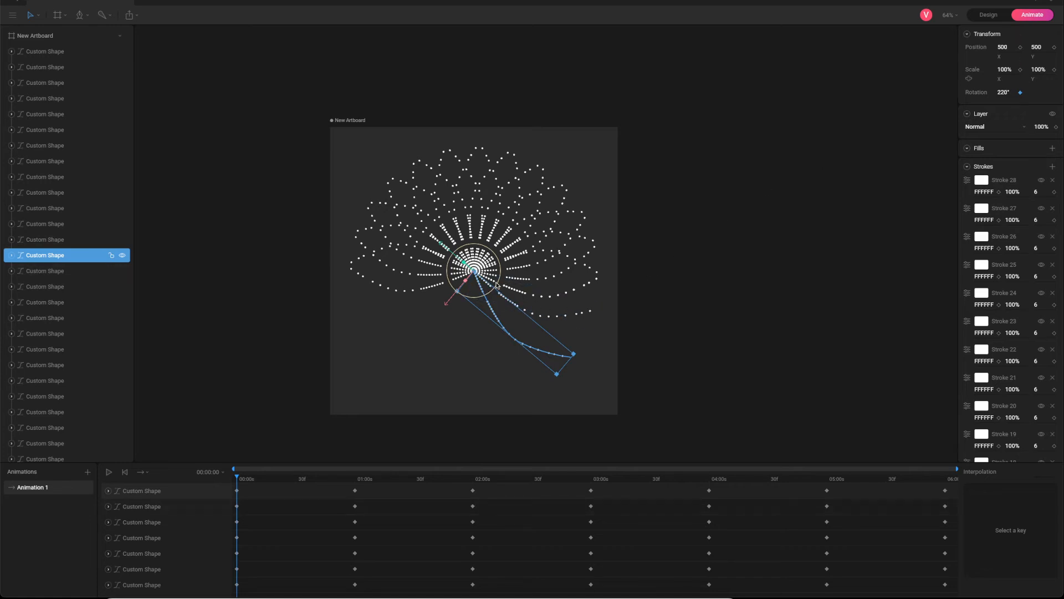
drag(497, 285, 501, 281)
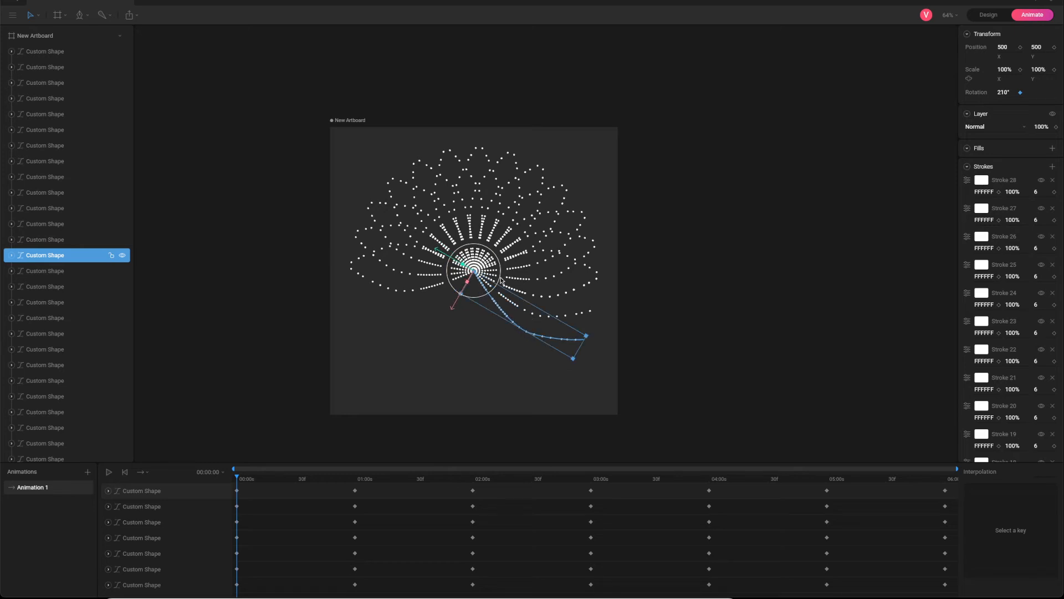
drag(501, 280, 493, 284)
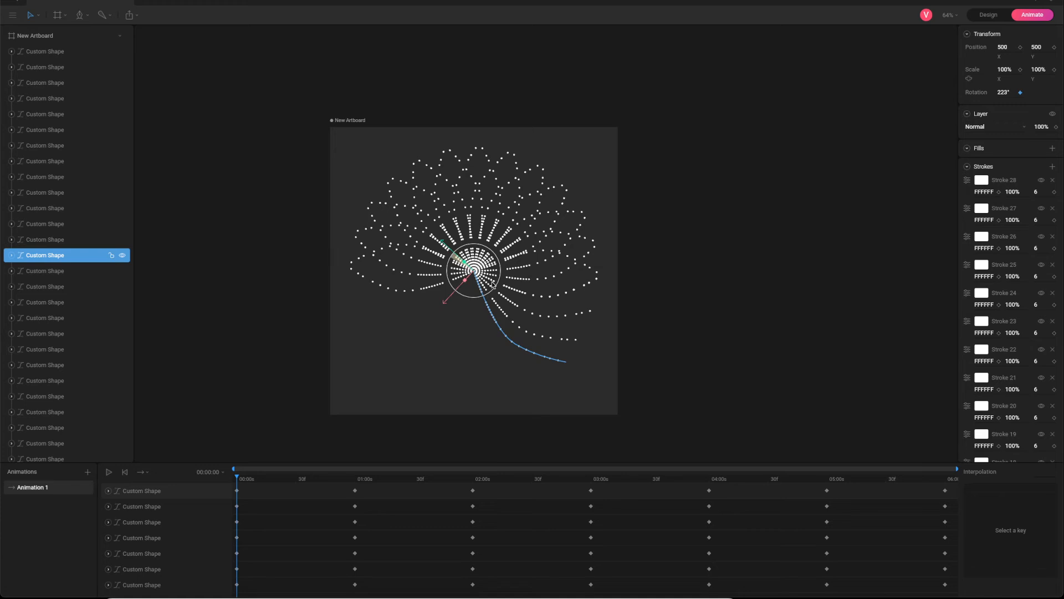
drag(492, 282, 479, 298)
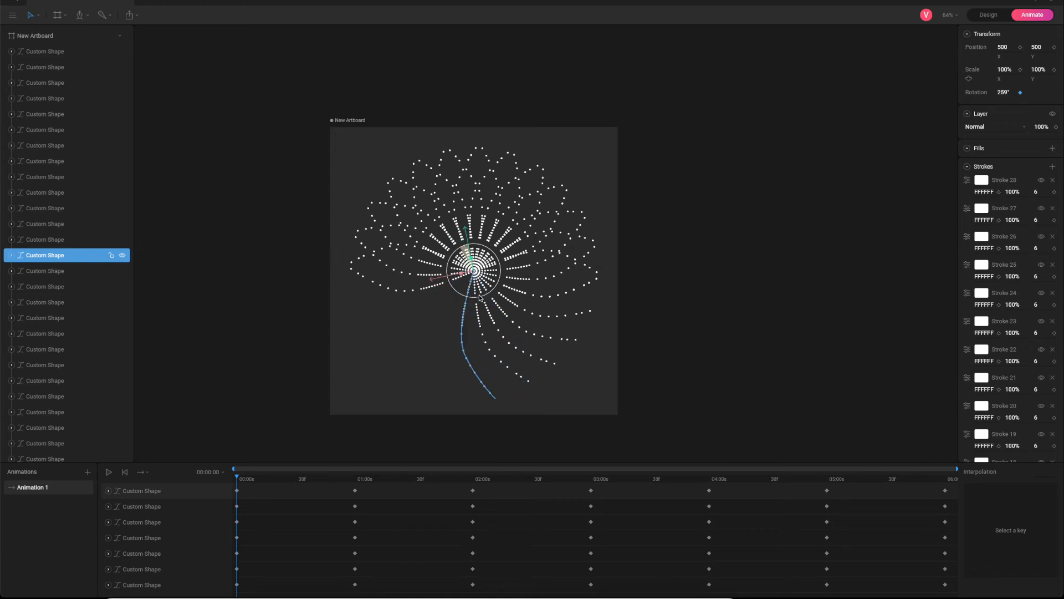
drag(480, 298, 483, 301)
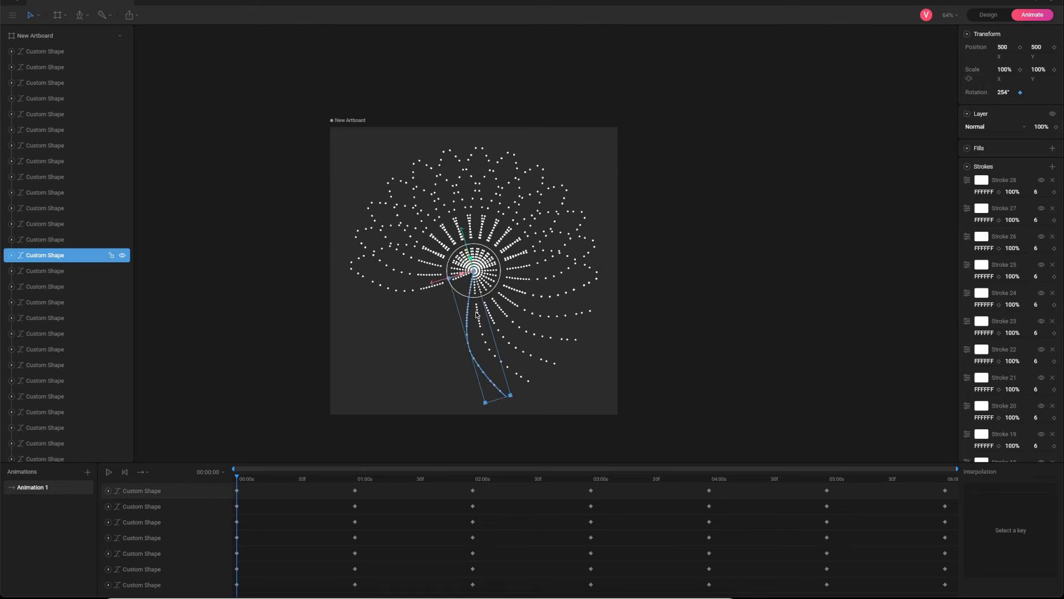
Reselect the newest curve copy and continue duplicating it around the centre in 15° increments, up to rotations of 285° and 300°.
click(59, 240)
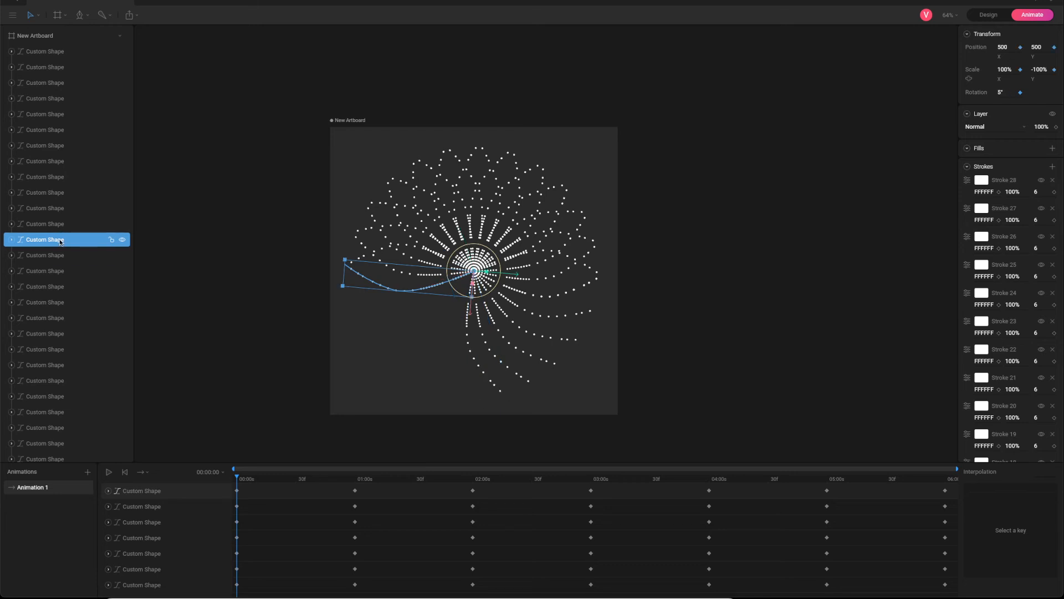
click(55, 272)
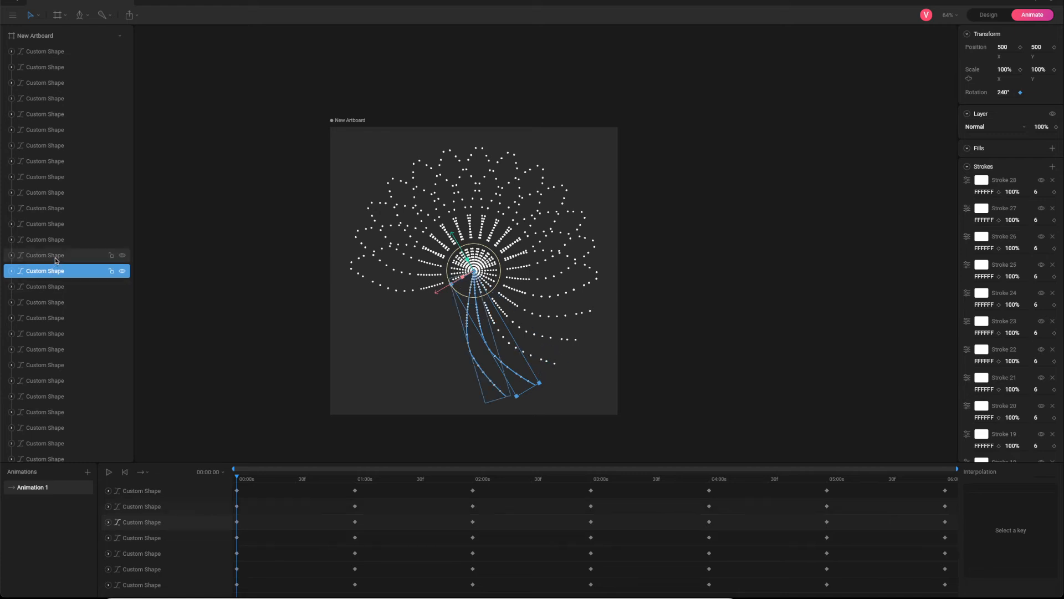
click(55, 255)
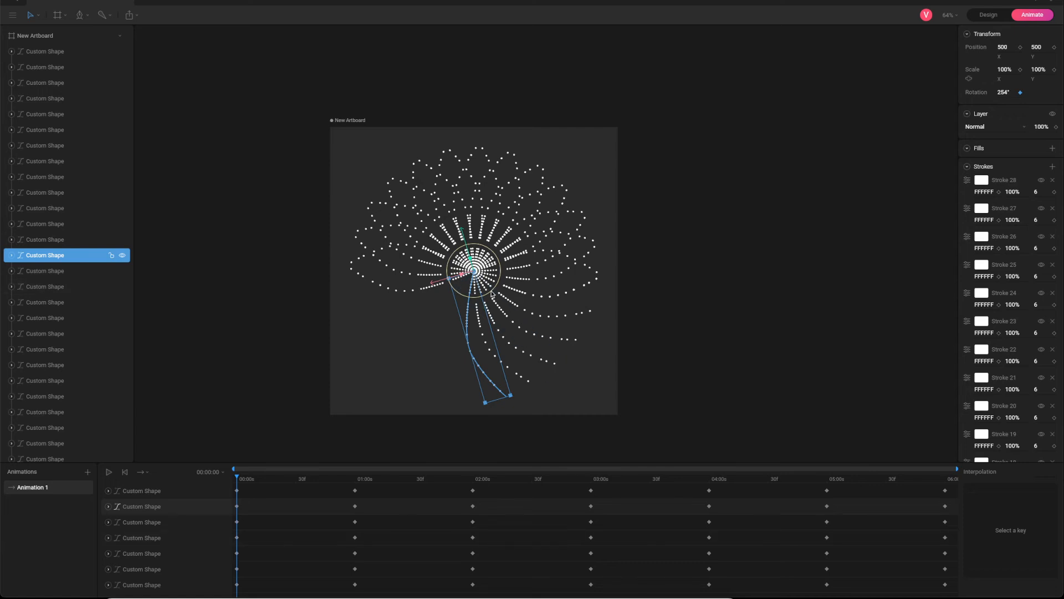
drag(491, 291, 474, 298)
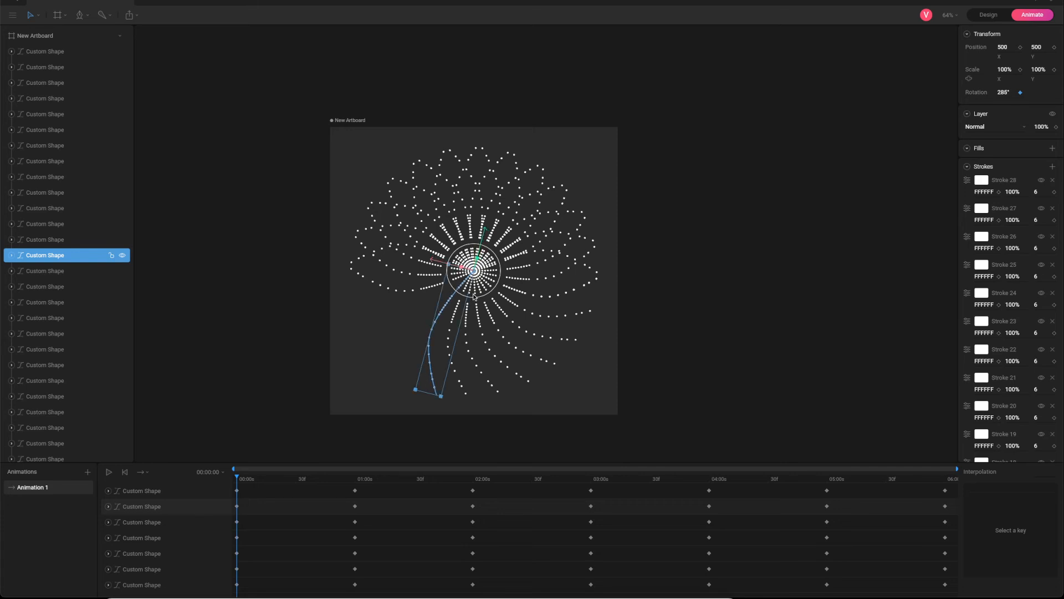
key(ctrl+d)
mouse_move(474, 294)
mouse_down()
mouse_move(459, 290)
mouse_move(466, 296)
mouse_up()
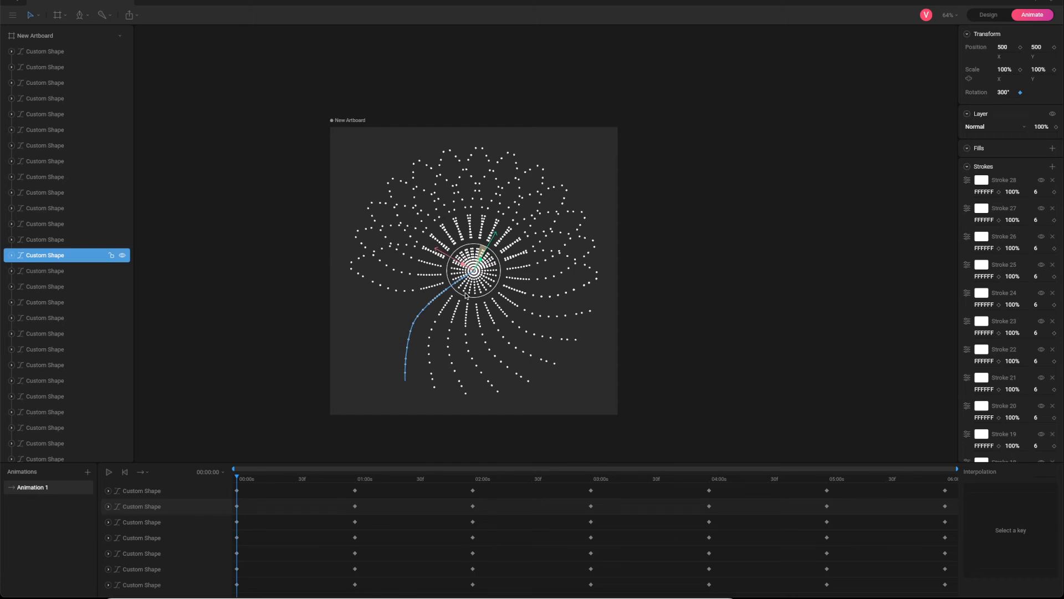
Complete the lower fan with three more duplicates of the curve, rotated to 315°, 330° and 345°.
click(66, 272)
click(69, 256)
drag(494, 292, 484, 293)
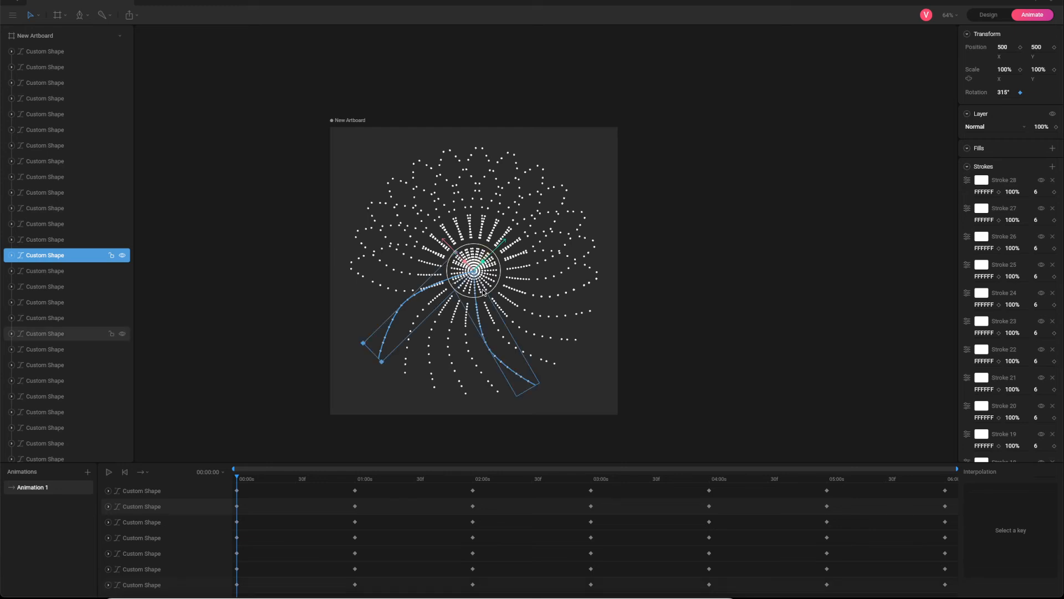
drag(487, 295, 478, 295)
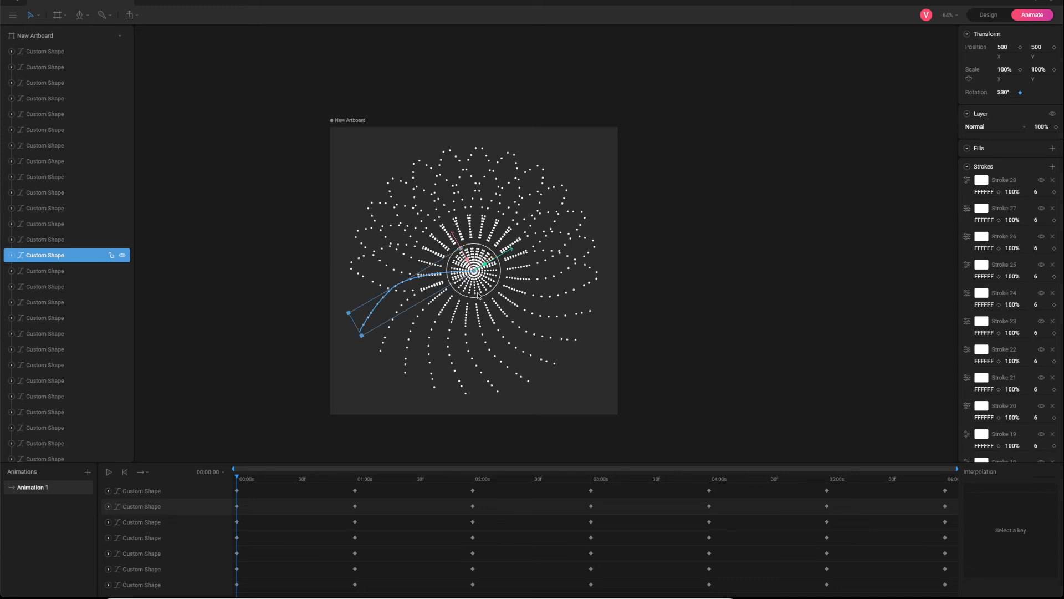
drag(483, 296, 474, 296)
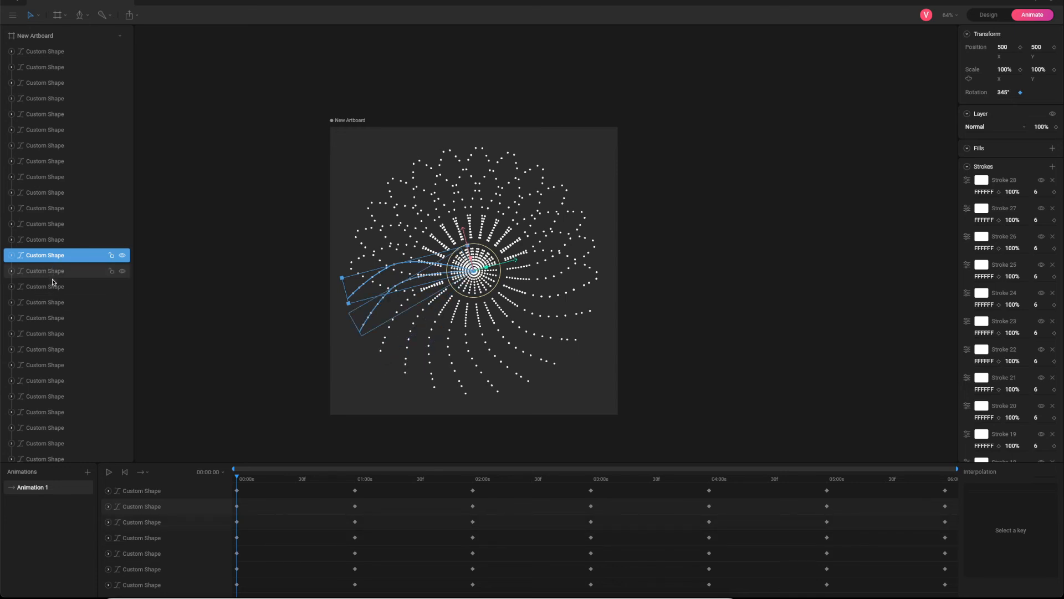
Select the eleven lower-fan curves, duplicate them and mirror the copies by setting their X scale to -100%.
shift+click(50, 413)
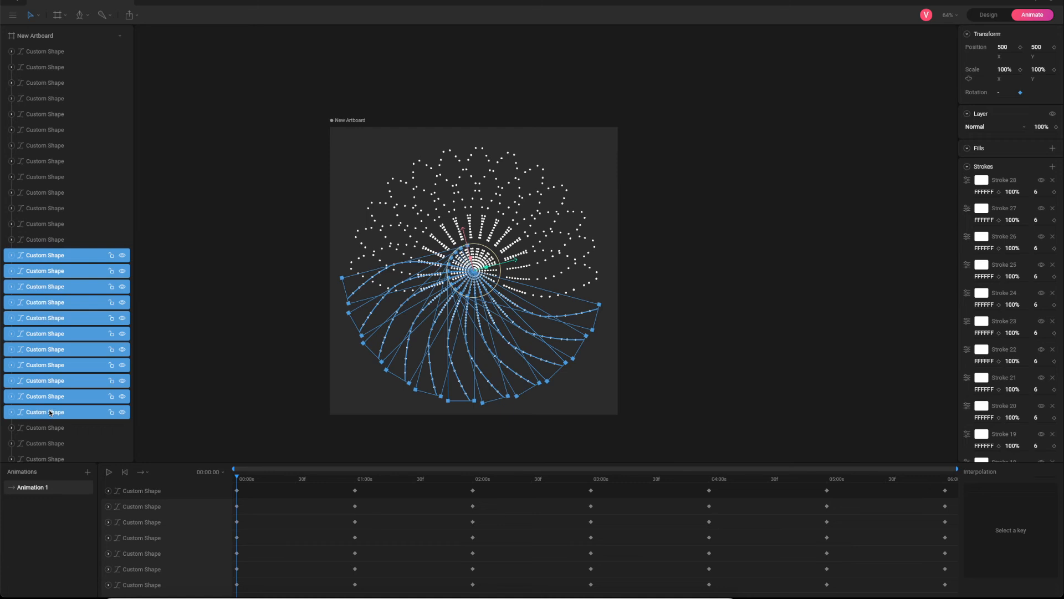
scroll(61, 272, down, 3)
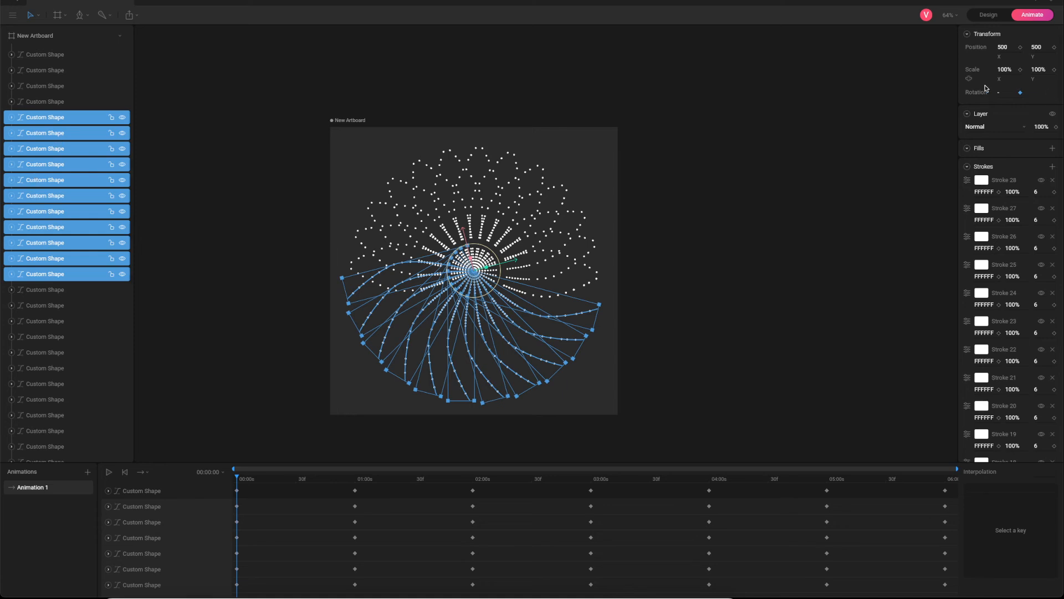
click(1004, 69)
click(998, 70)
text(-)
key(Return)
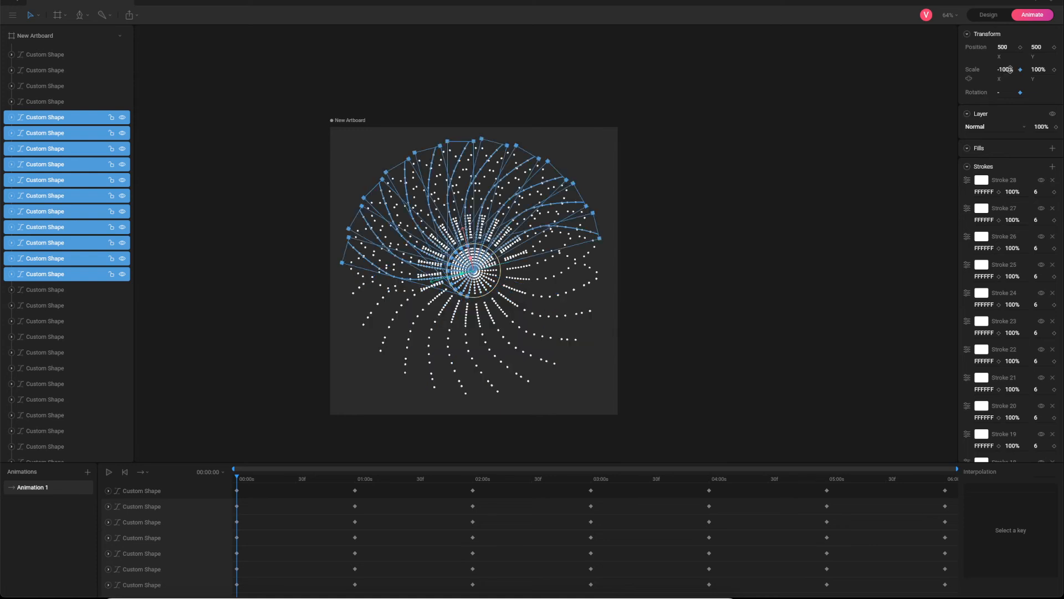